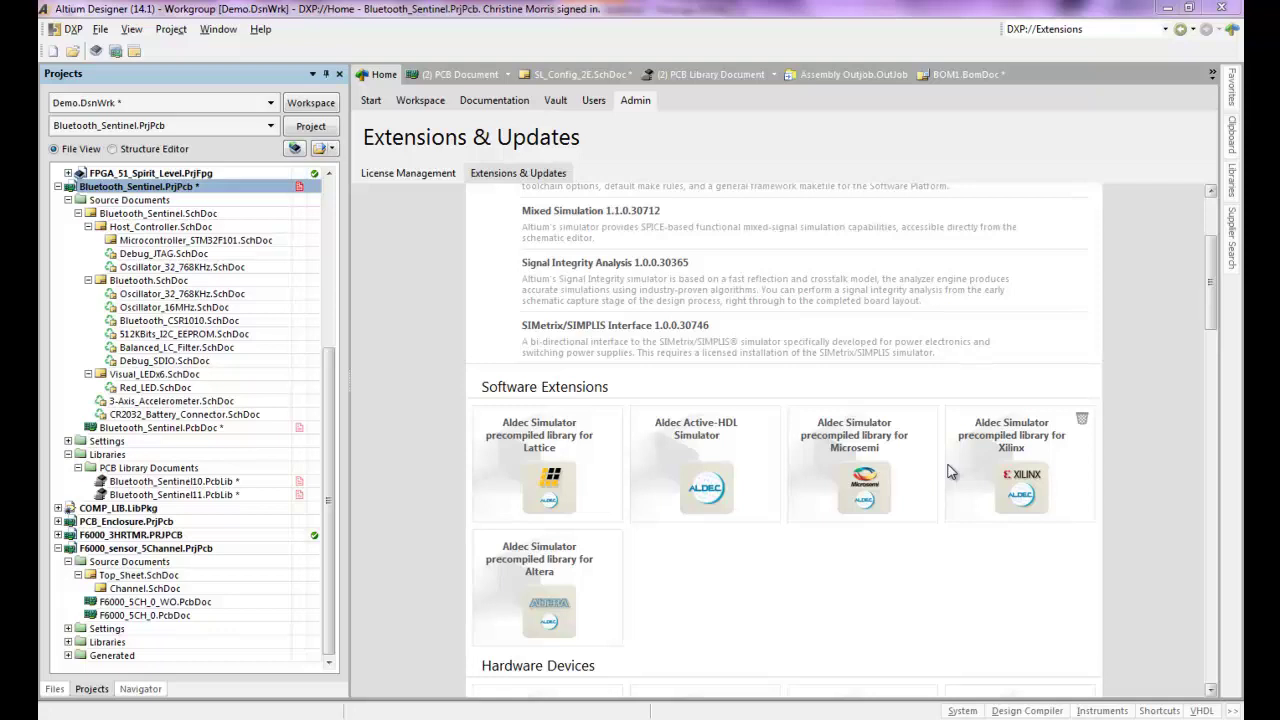
# Start the Xilinx simulator library extension, then open Bluetooth_Sentinel.PcbDoc from the Projects panel
pyautogui.click(951, 472)
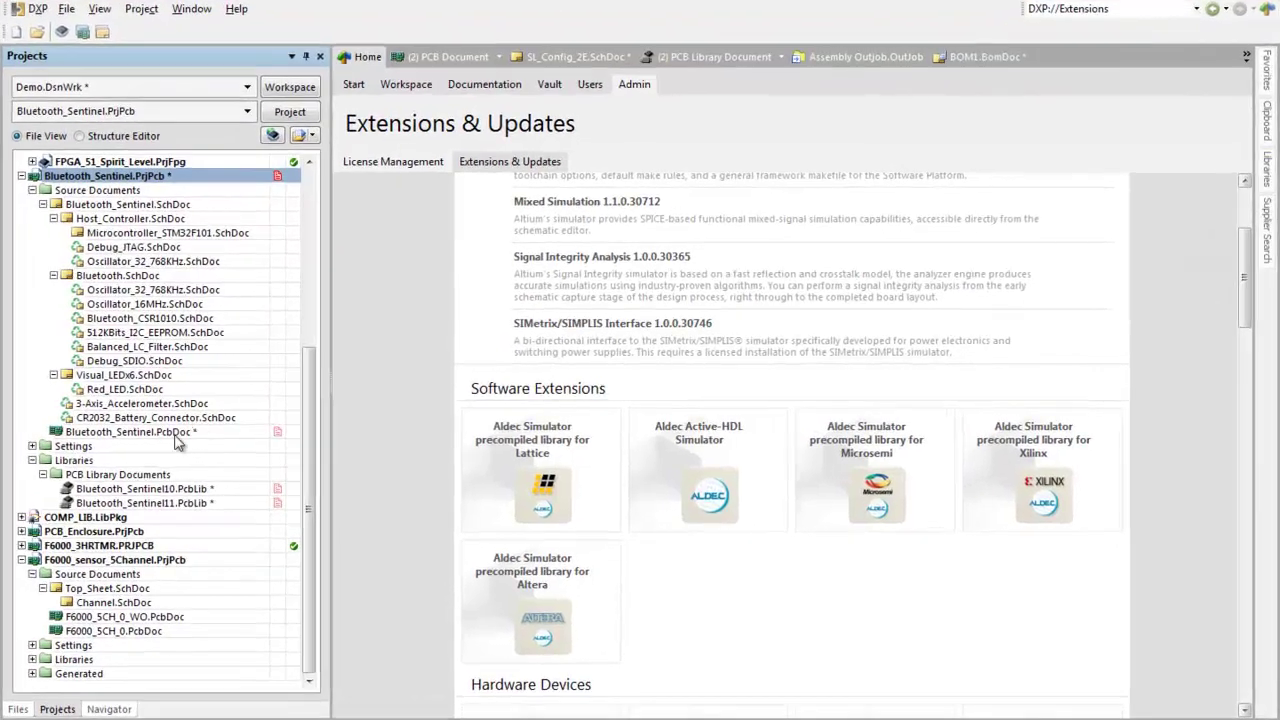
pyautogui.doubleClick(200, 432)
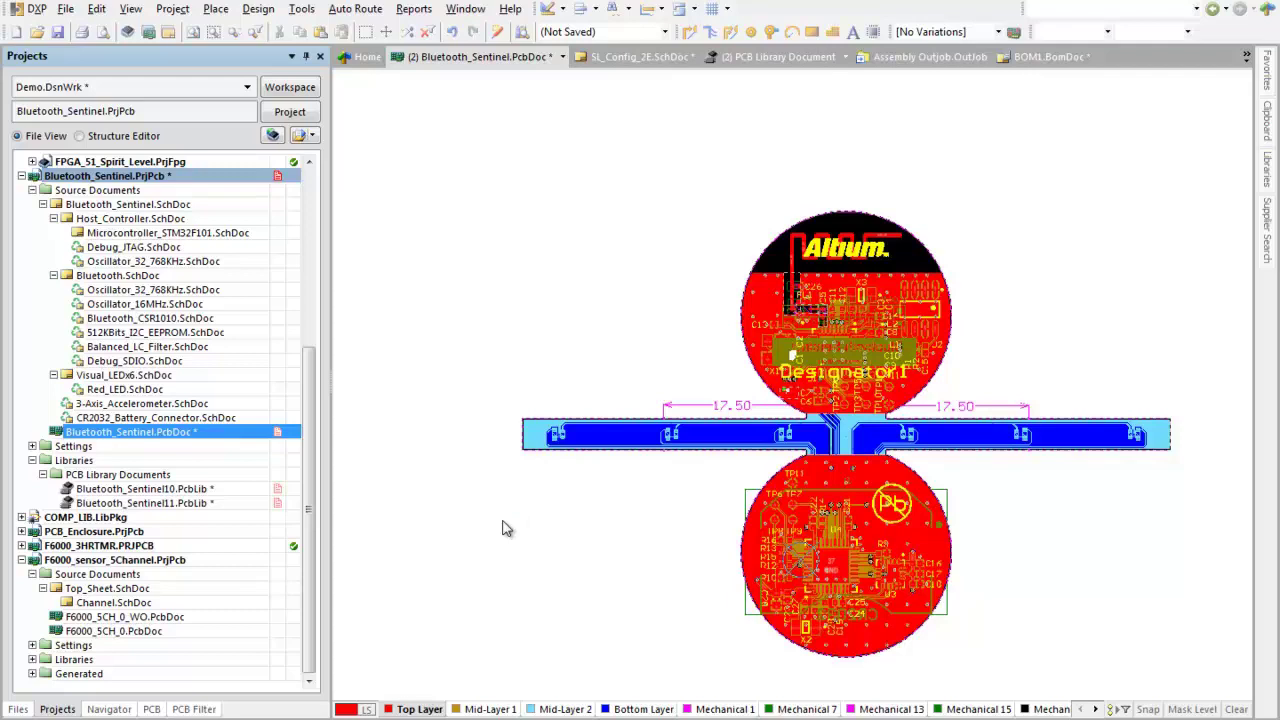
# Open the Layer Stack Manager showing the Rigid and Flex stacks at 0.8165mm total thickness
pyautogui.click(257, 10)
pyautogui.press('Escape')
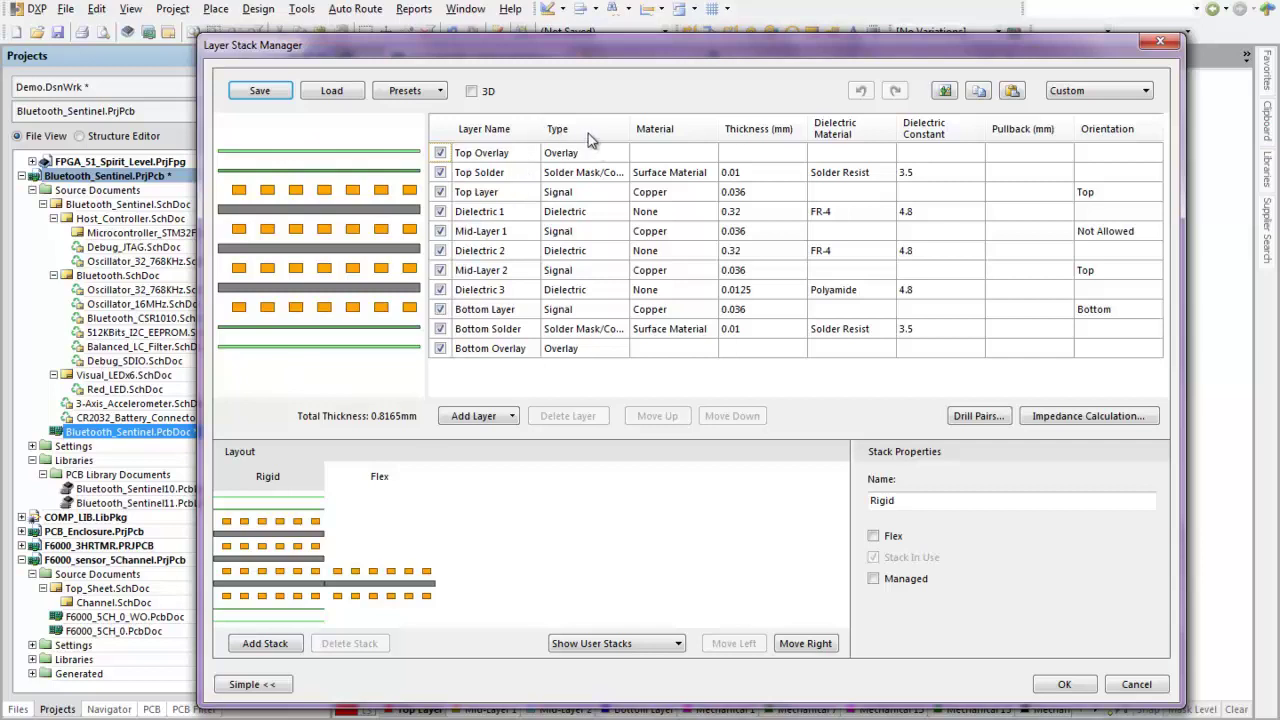
pyautogui.click(605, 218)
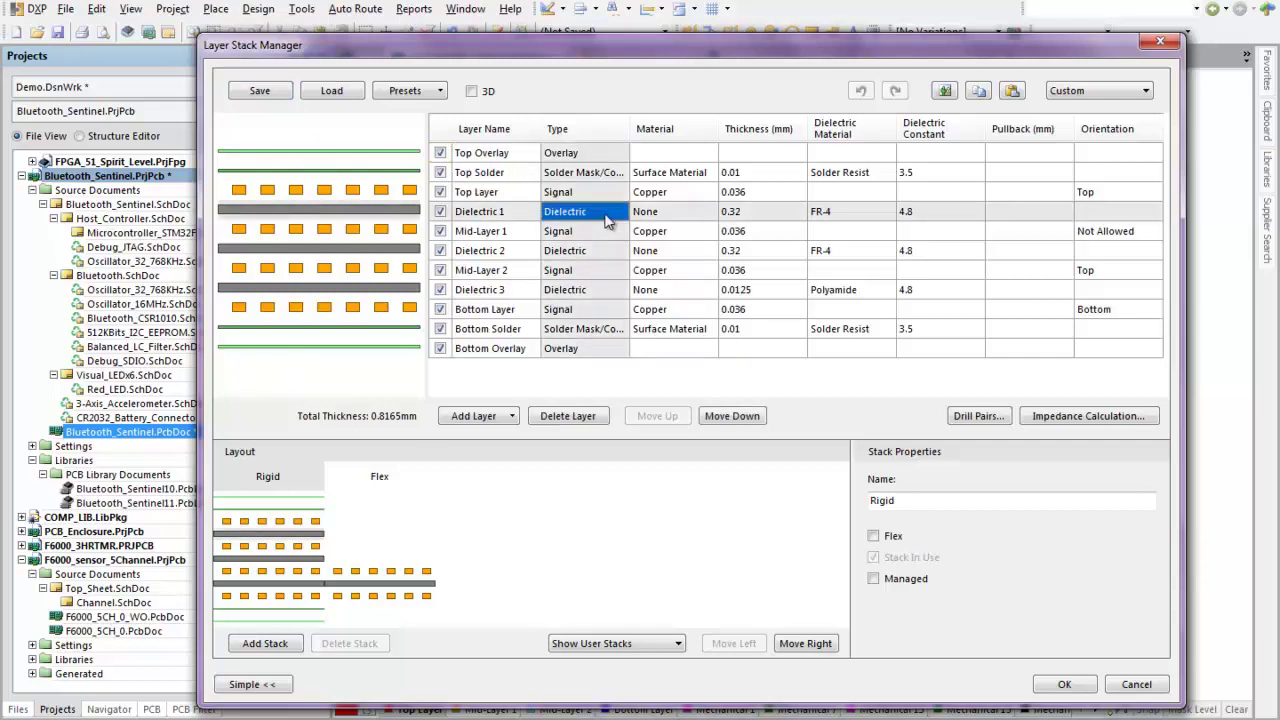
pyautogui.click(700, 213)
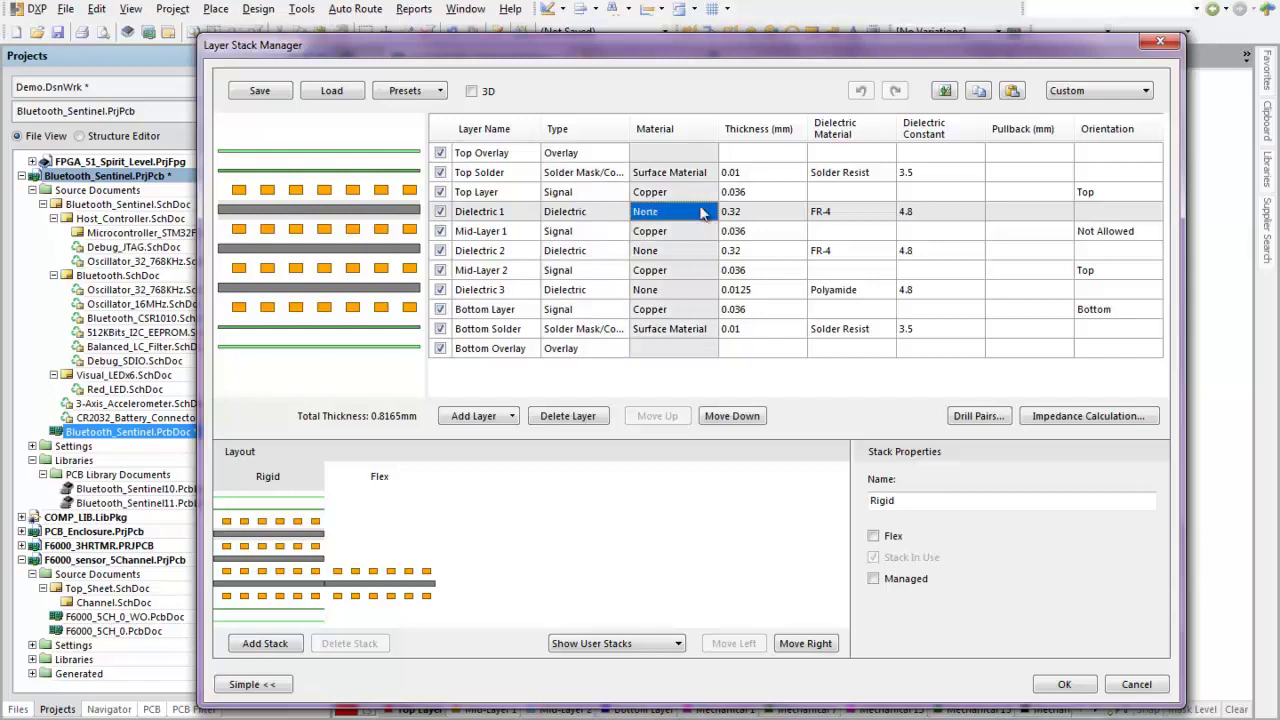
pyautogui.click(762, 212)
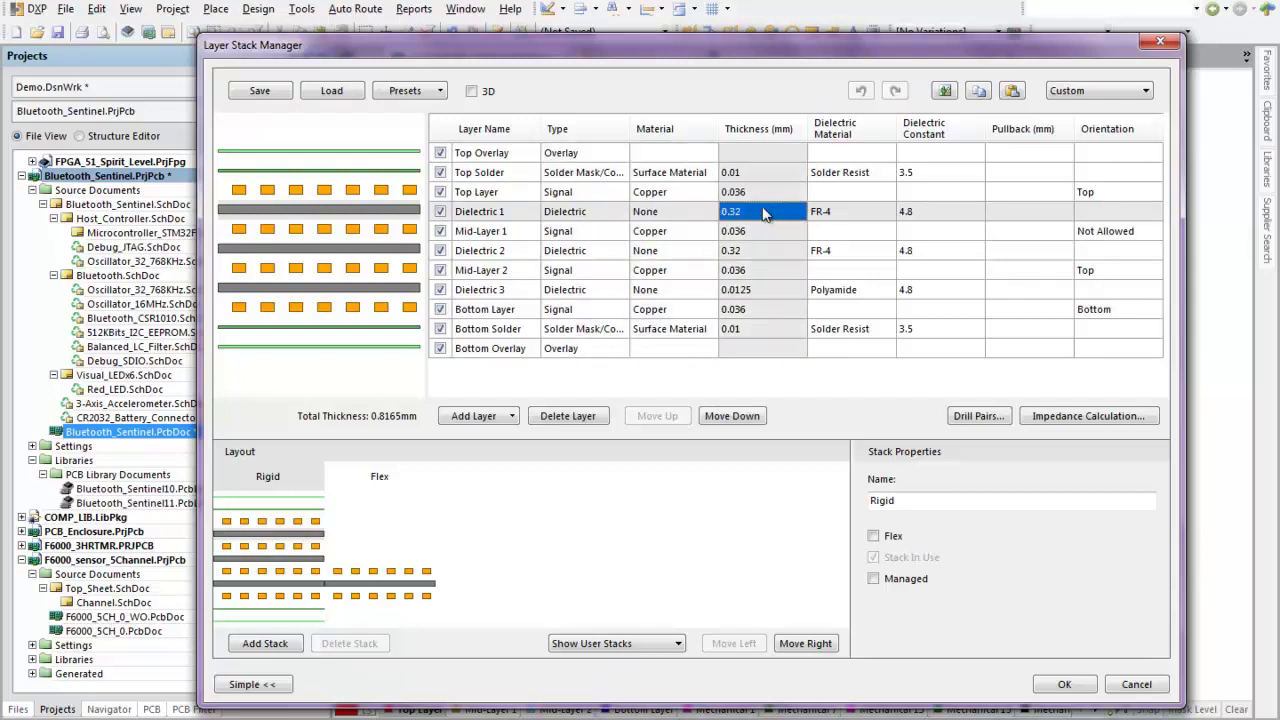
pyautogui.click(856, 214)
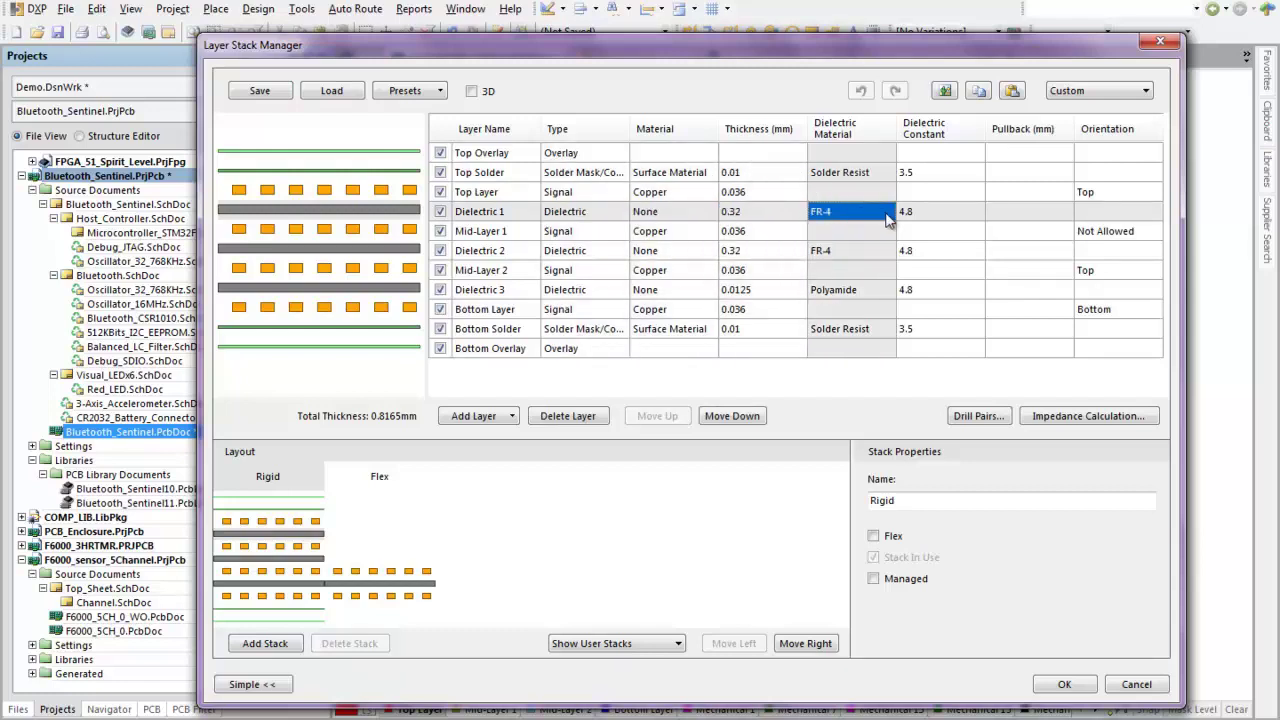
pyautogui.click(943, 215)
pyautogui.click(1006, 214)
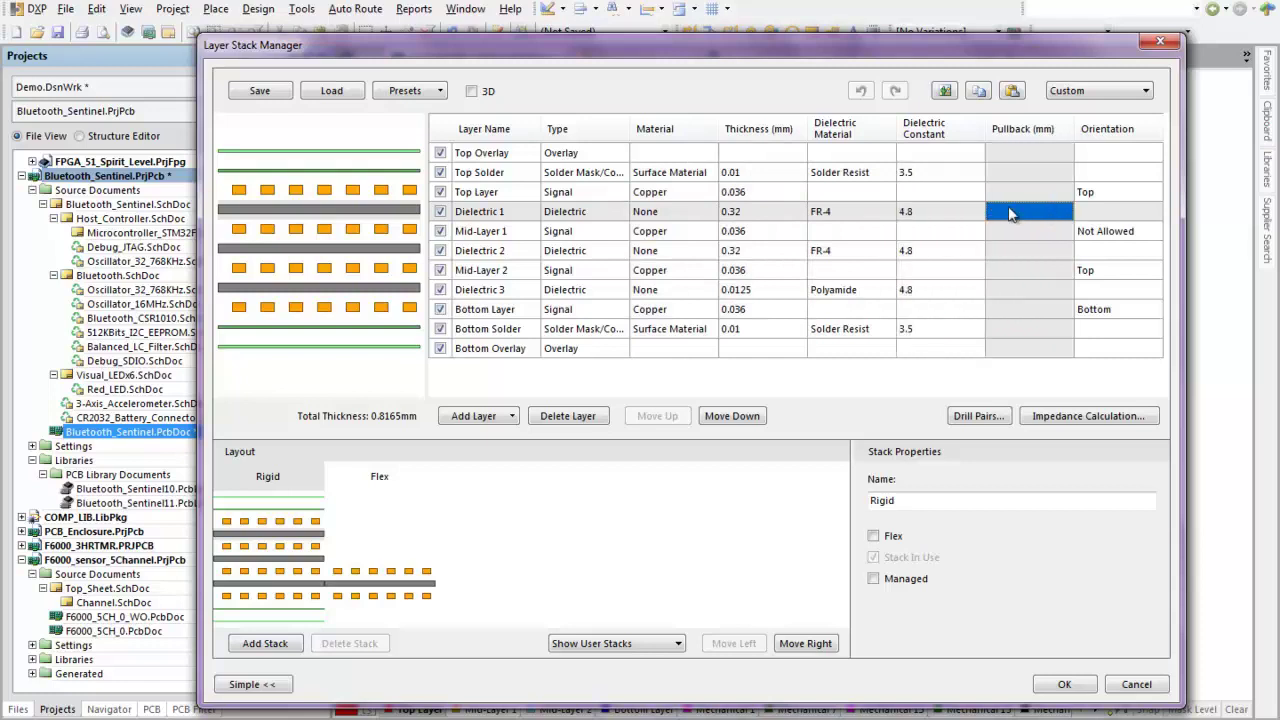
pyautogui.click(1135, 216)
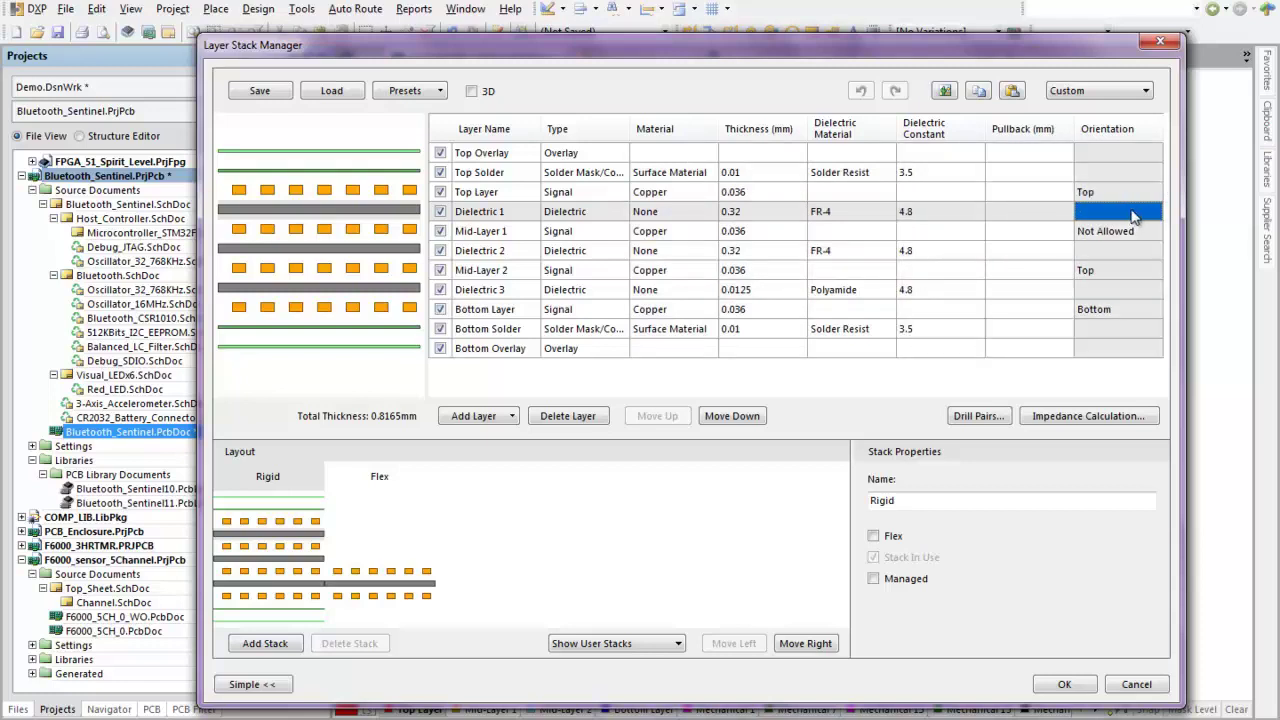
pyautogui.click(445, 92)
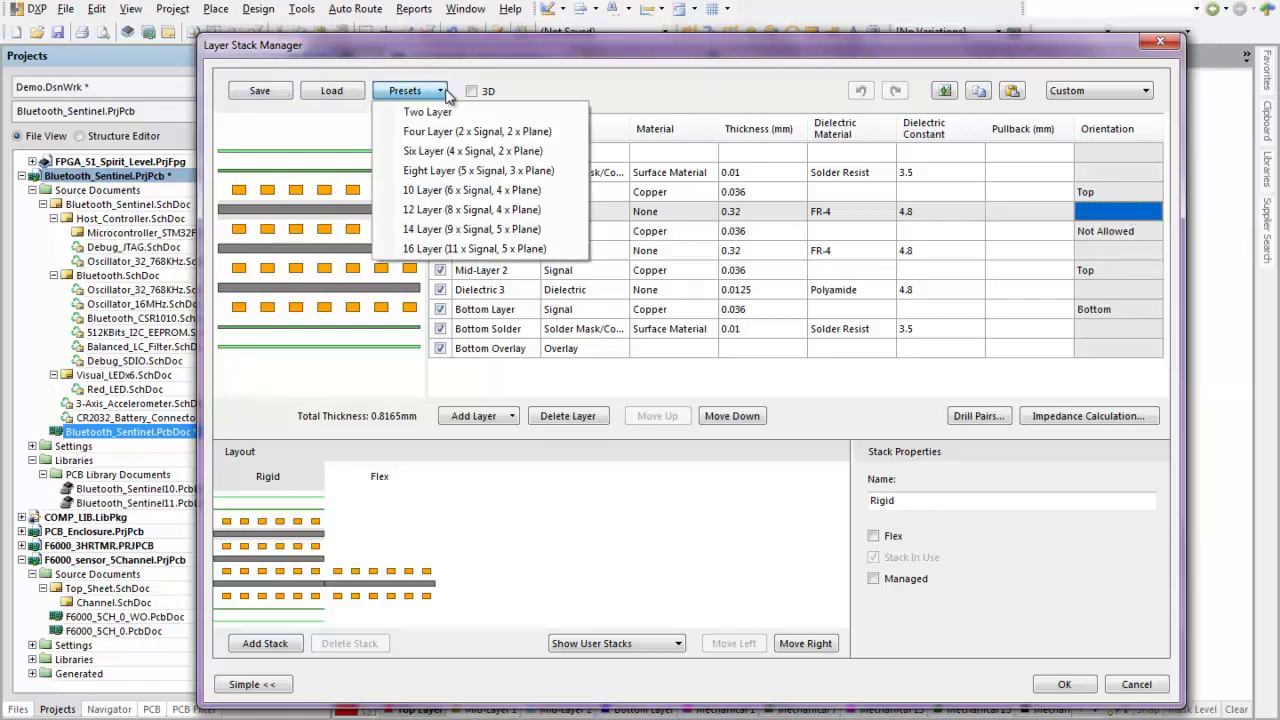
pyautogui.click(362, 140)
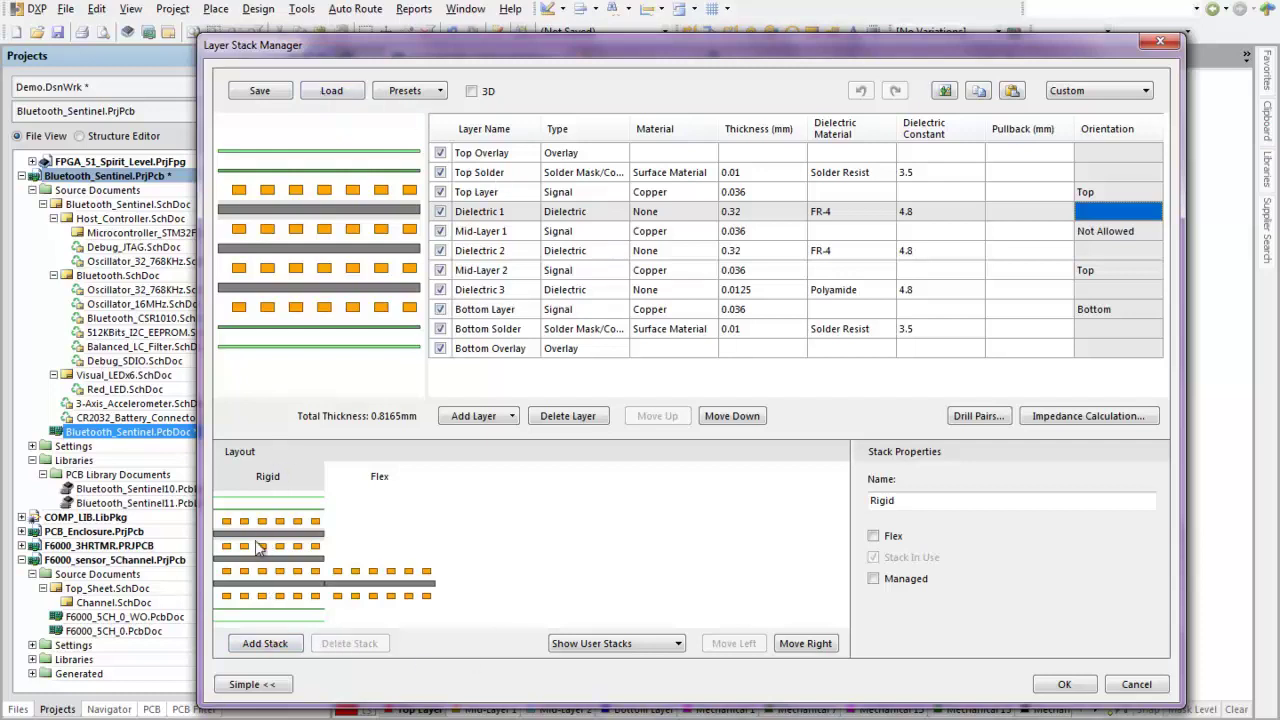
pyautogui.click(268, 645)
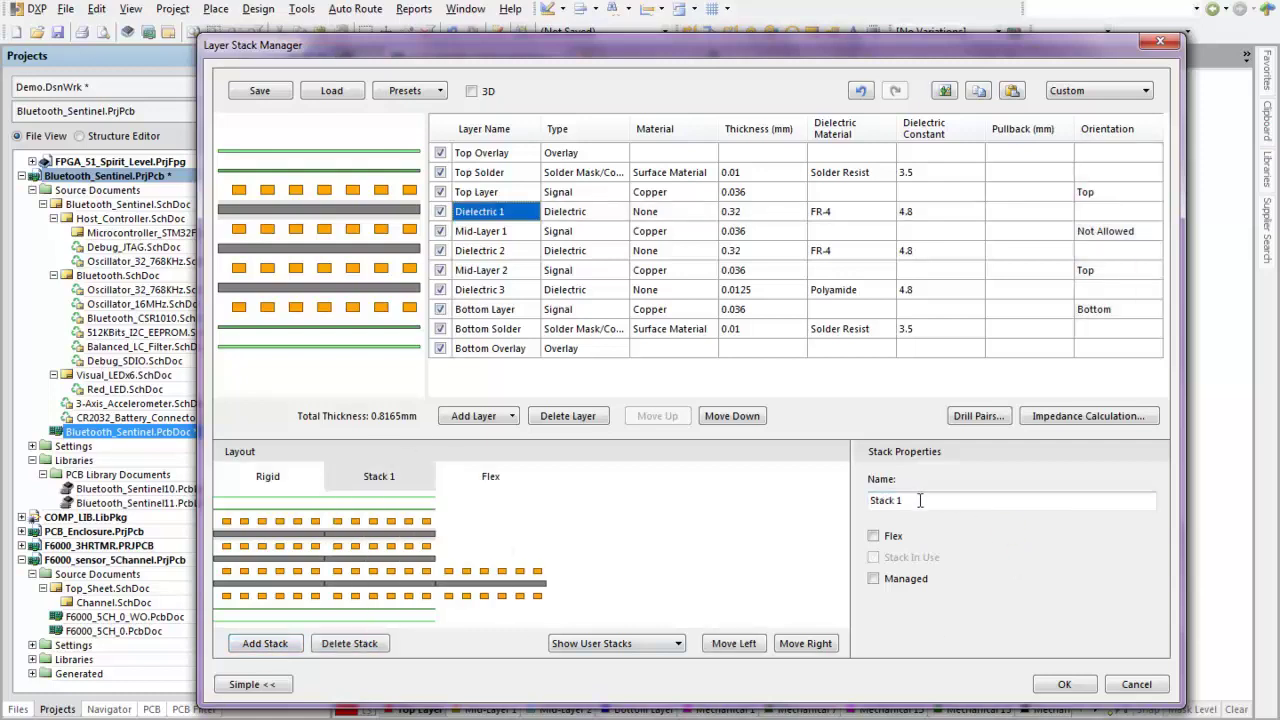
pyautogui.moveTo(918, 500); pyautogui.dragTo(808, 494)
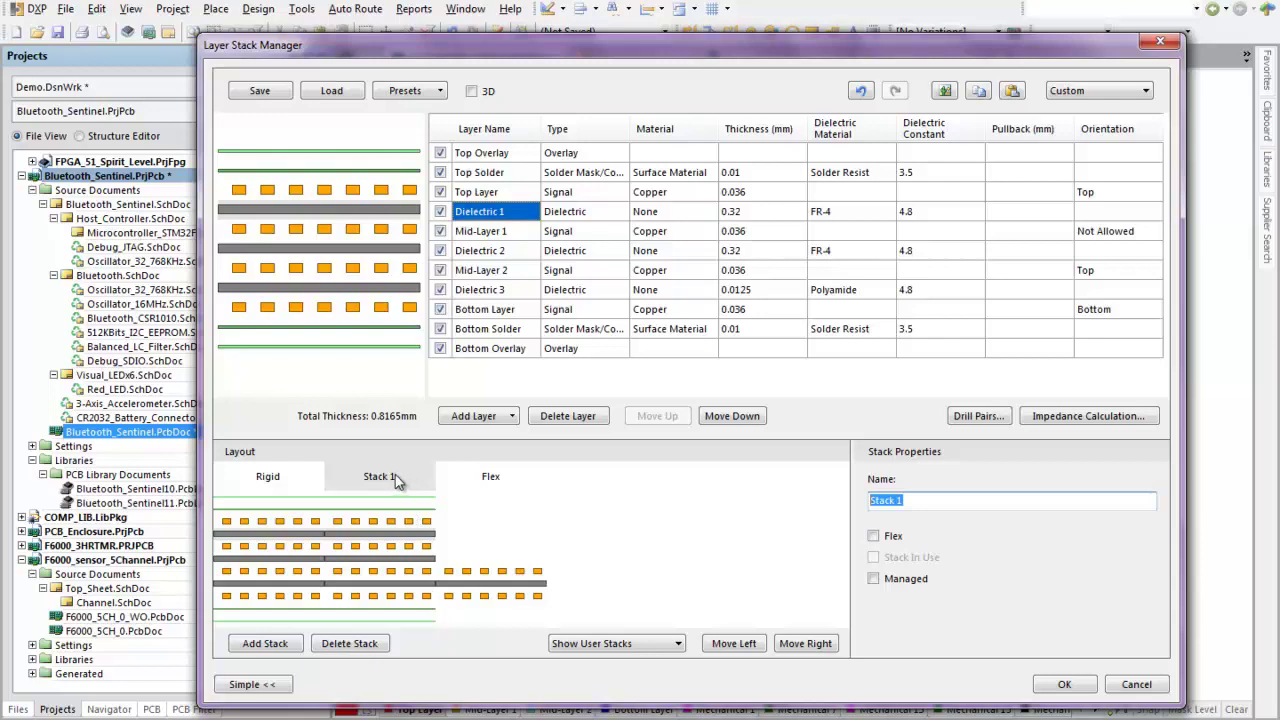
pyautogui.click(364, 643)
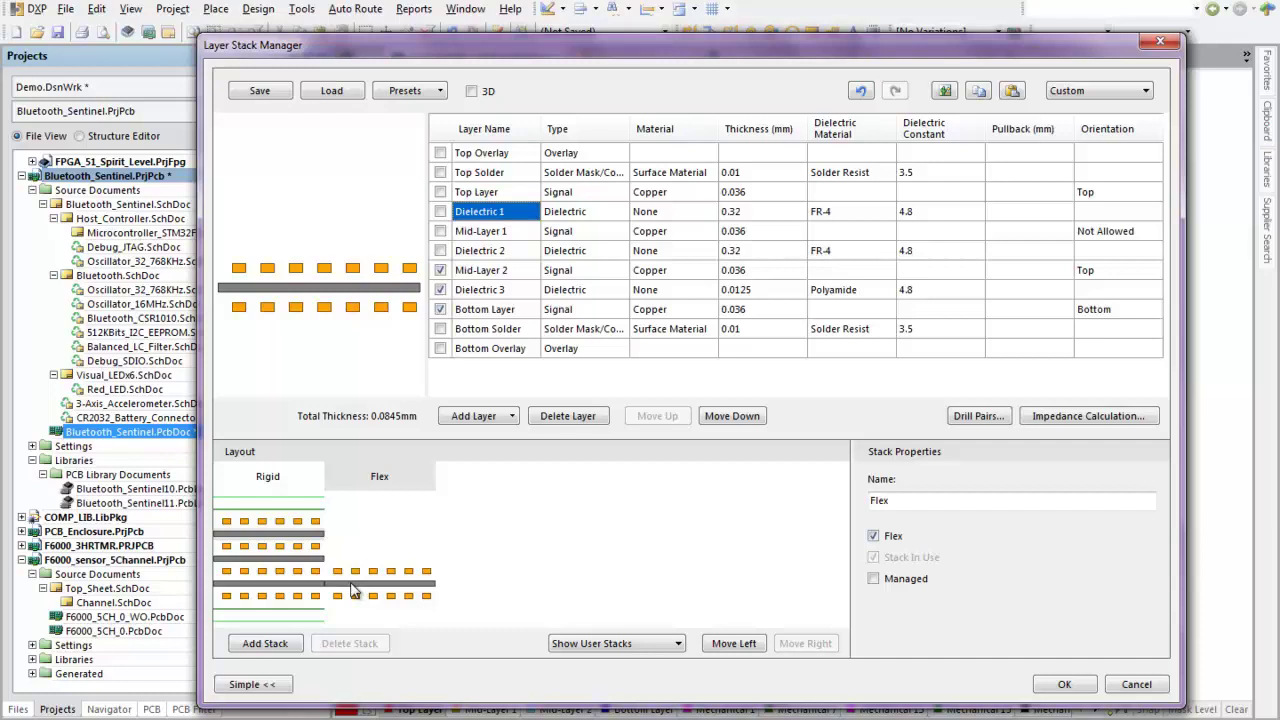
pyautogui.click(982, 93)
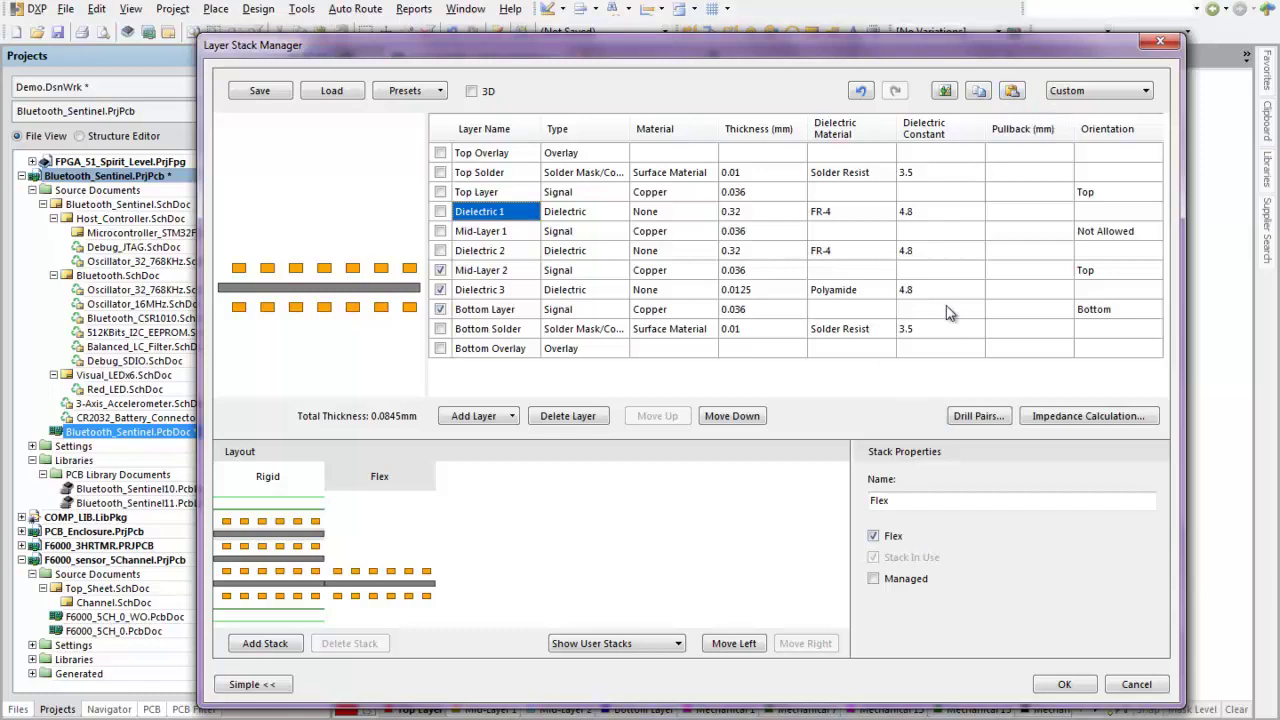
pyautogui.click(268, 485)
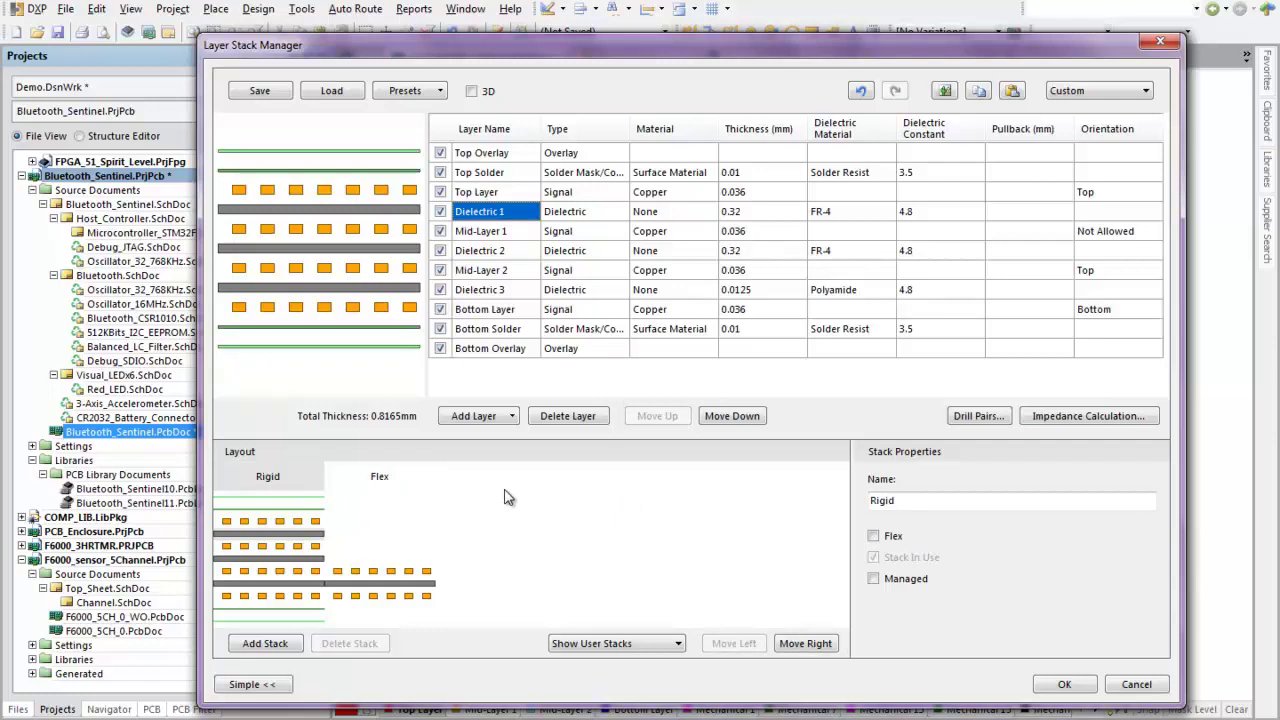
pyautogui.click(608, 217)
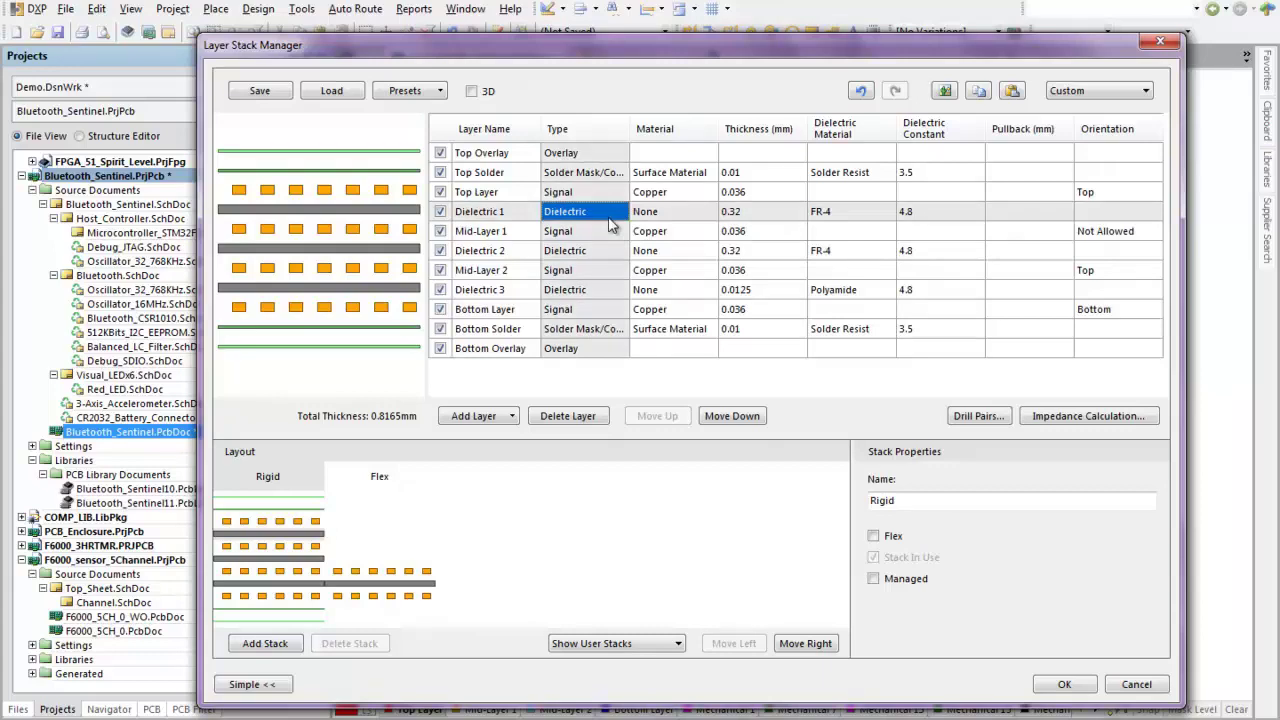
# Cancel the Layer Stack Manager and switch to Board Planning Mode to show the Rigid, Flex and cavity regions
pyautogui.click(1128, 692)
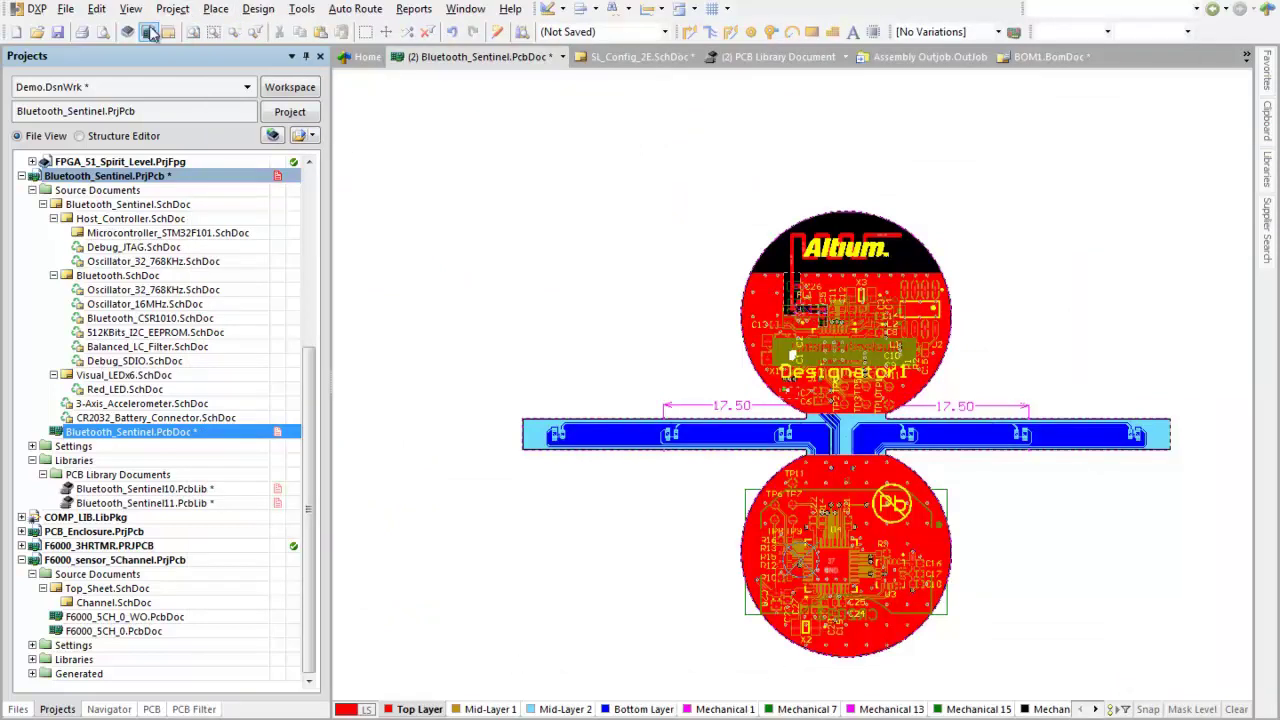
pyautogui.click(131, 9)
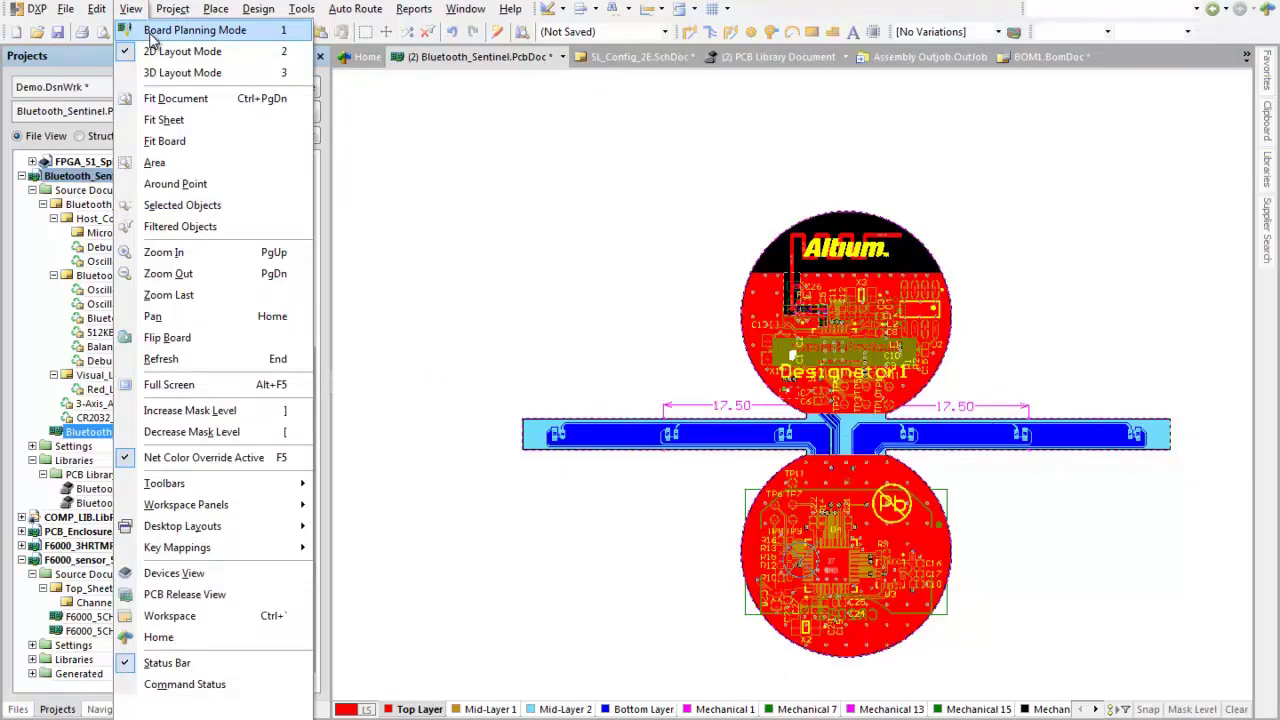
pyautogui.click(190, 30)
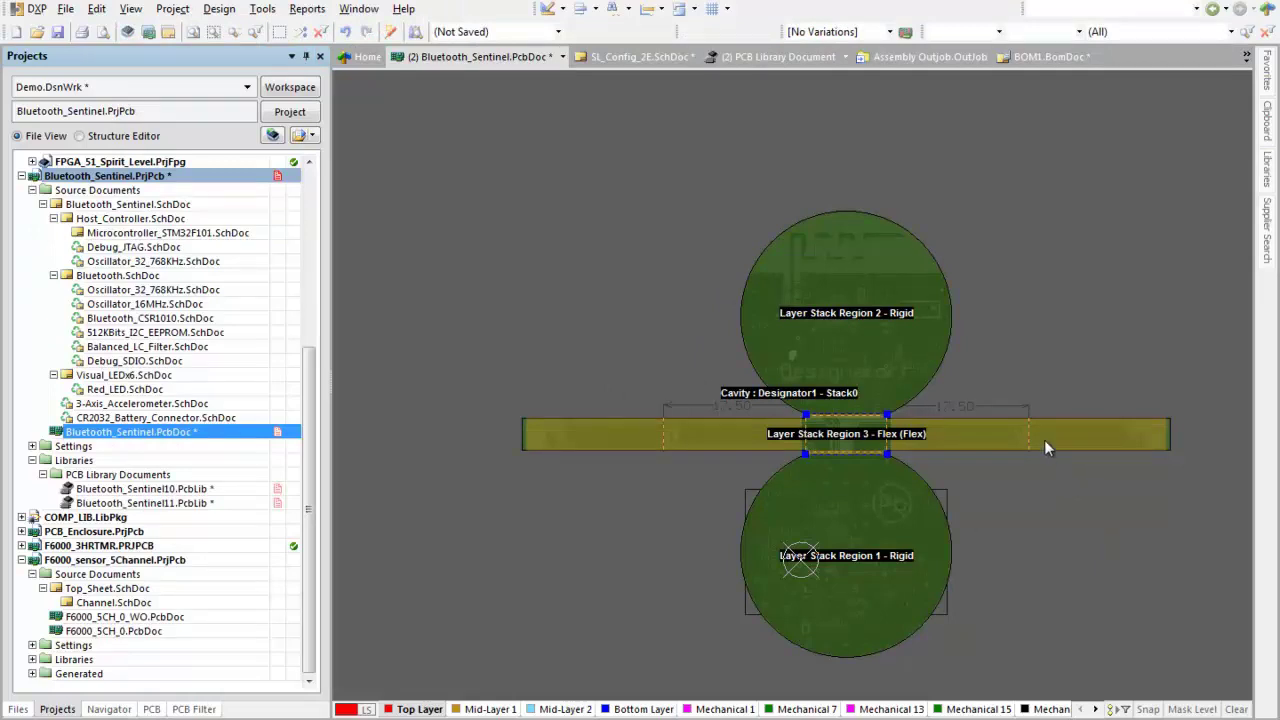
pyautogui.doubleClick(885, 356)
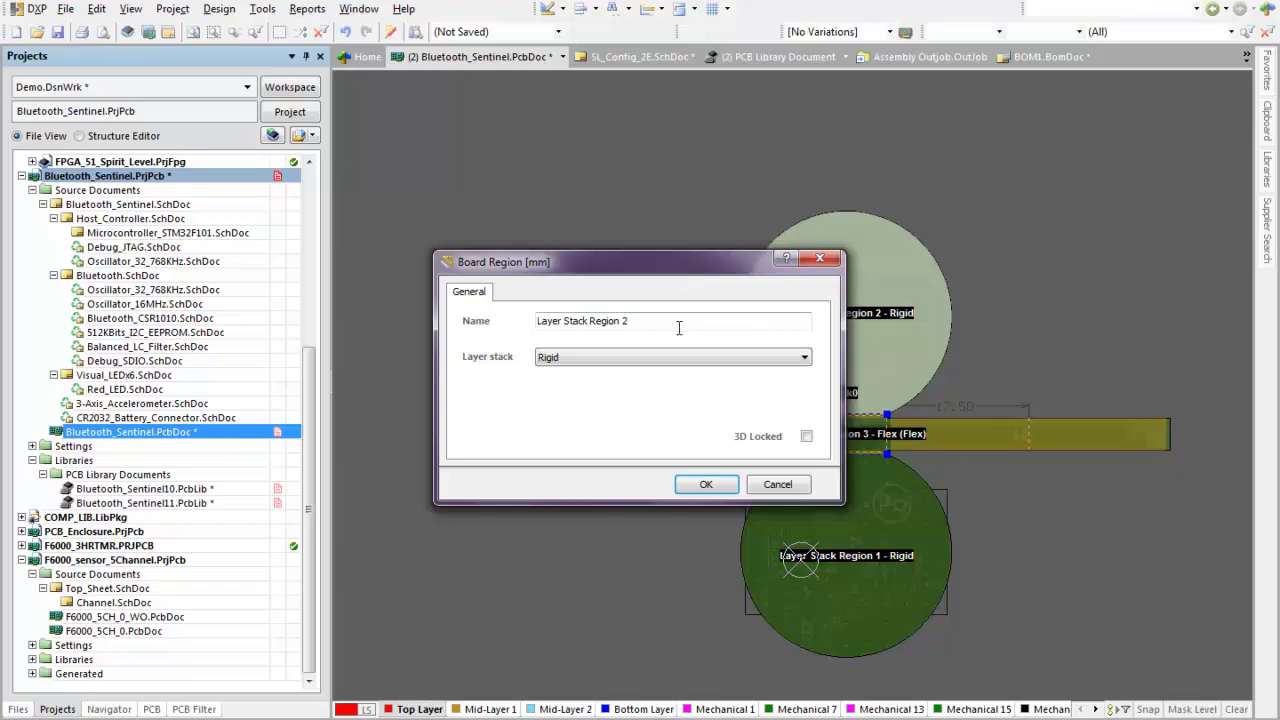
pyautogui.click(636, 359)
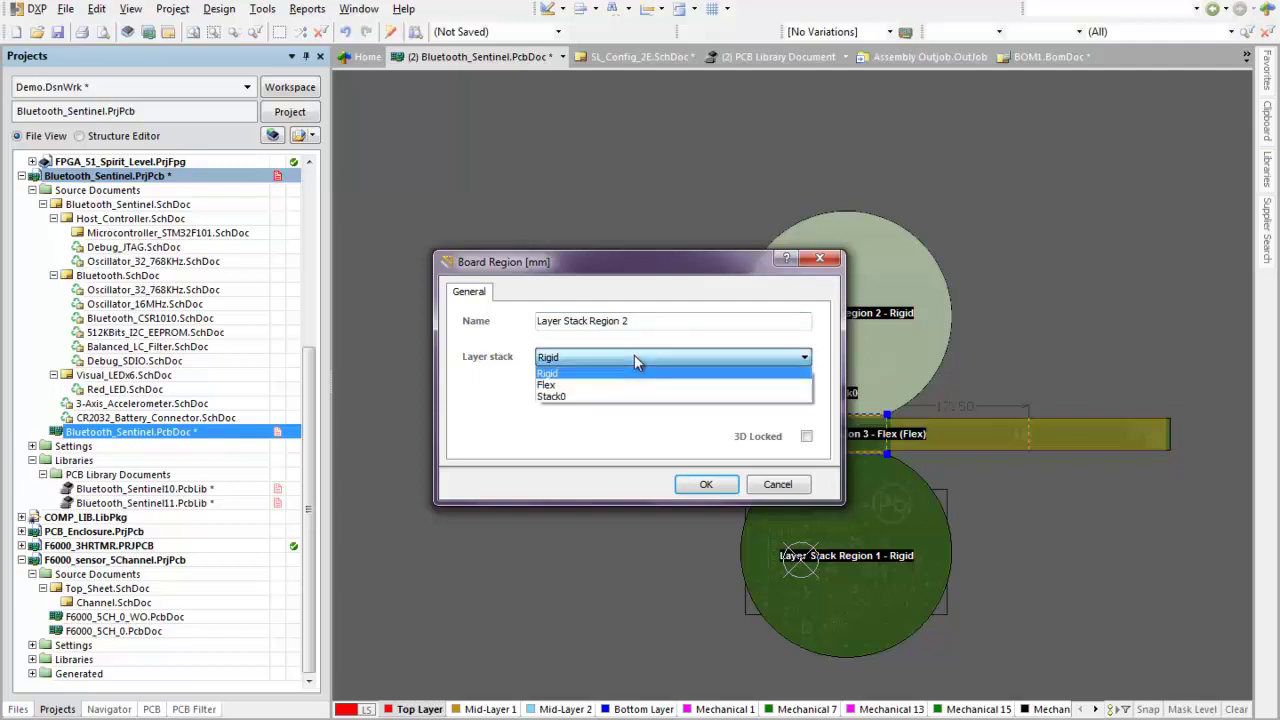
pyautogui.click(634, 355)
pyautogui.click(768, 484)
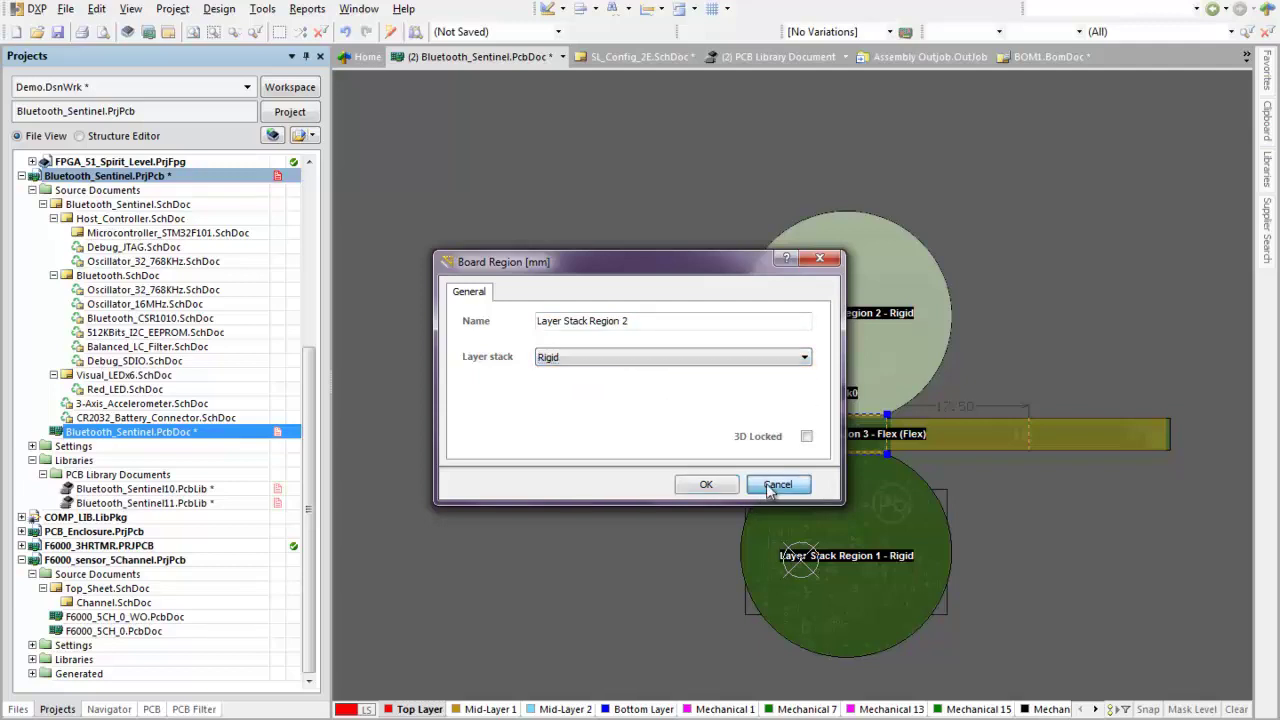
pyautogui.doubleClick(624, 440)
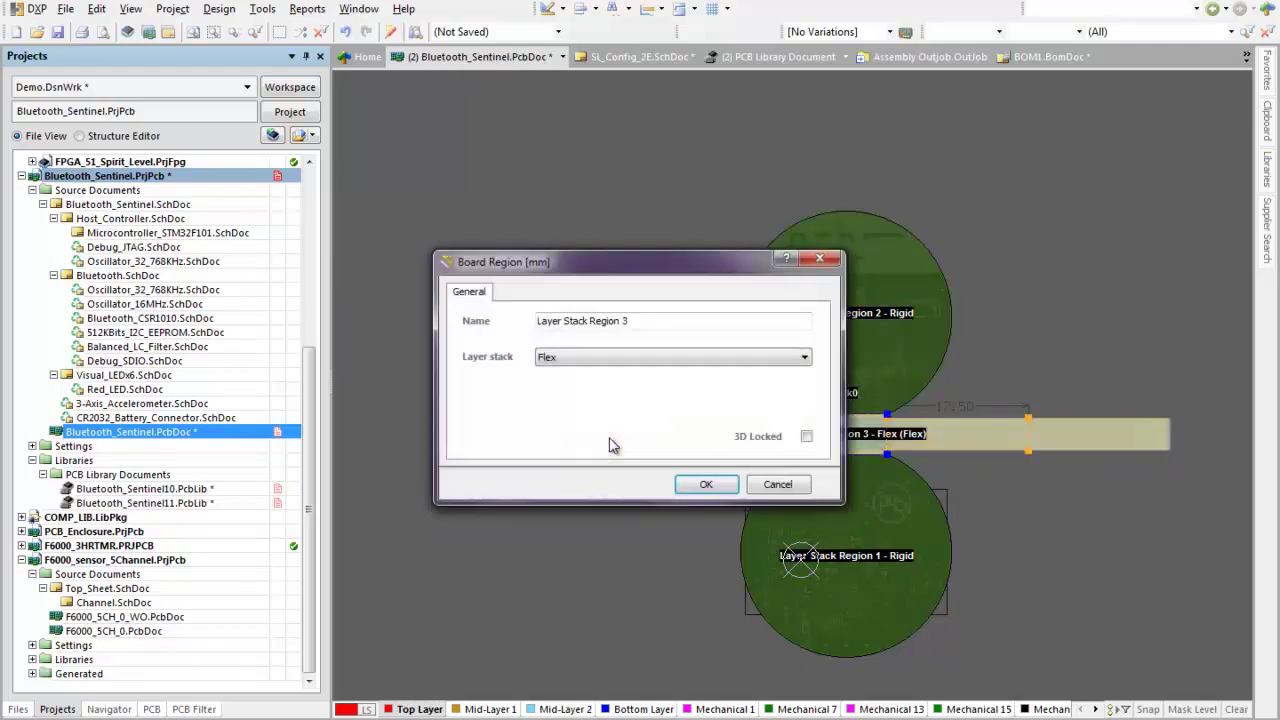
pyautogui.click(657, 362)
pyautogui.click(656, 365)
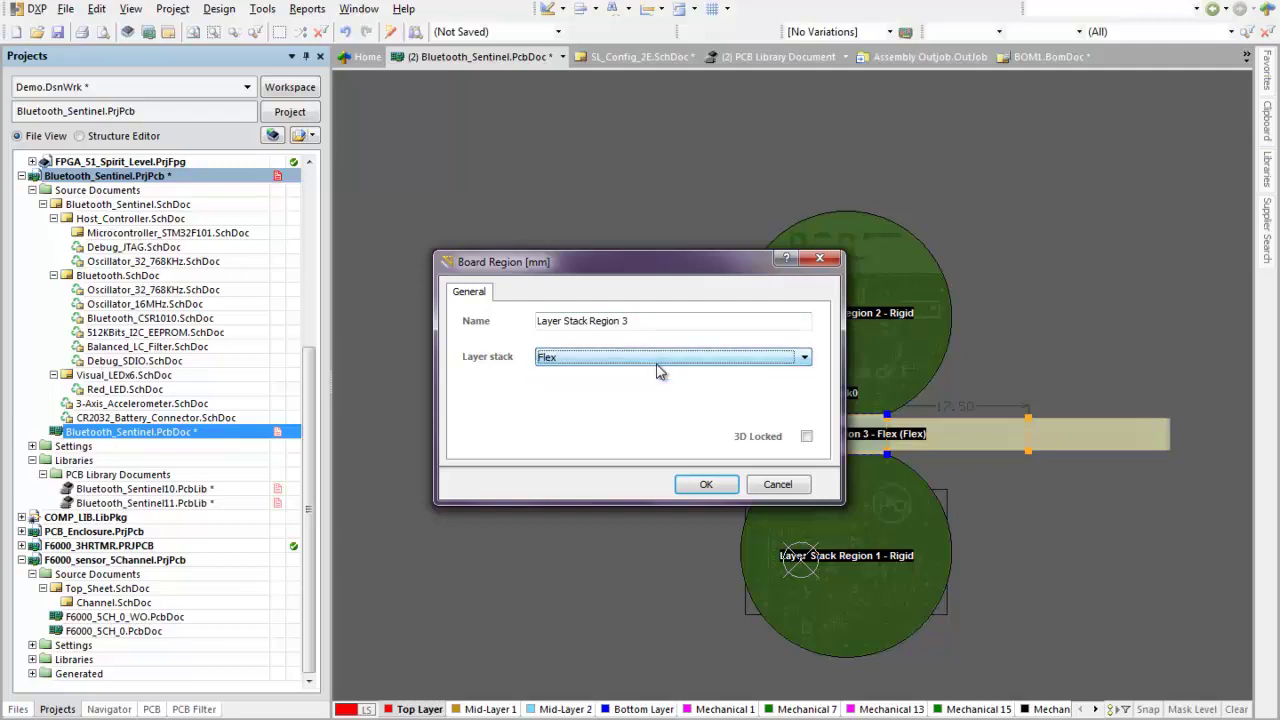
pyautogui.click(787, 490)
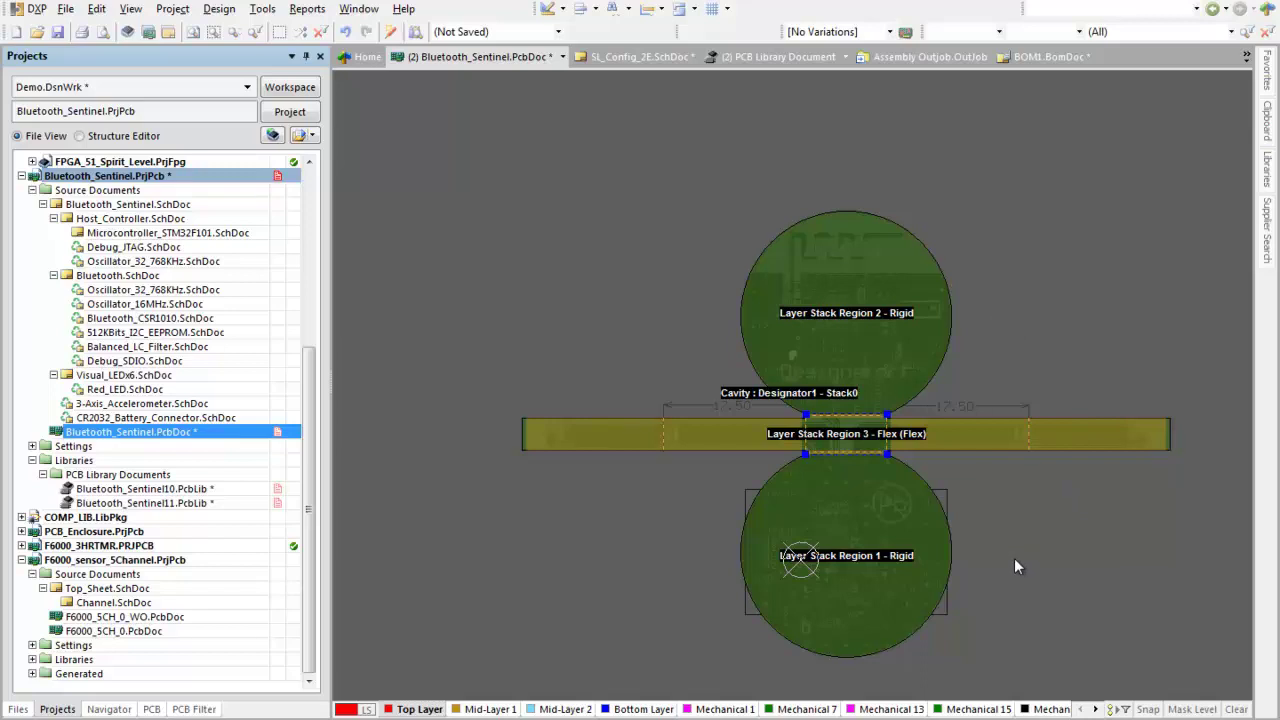
# Return to 2D Layout Mode, showing both circular rigid boards joined by the flex strip
pyautogui.click(130, 9)
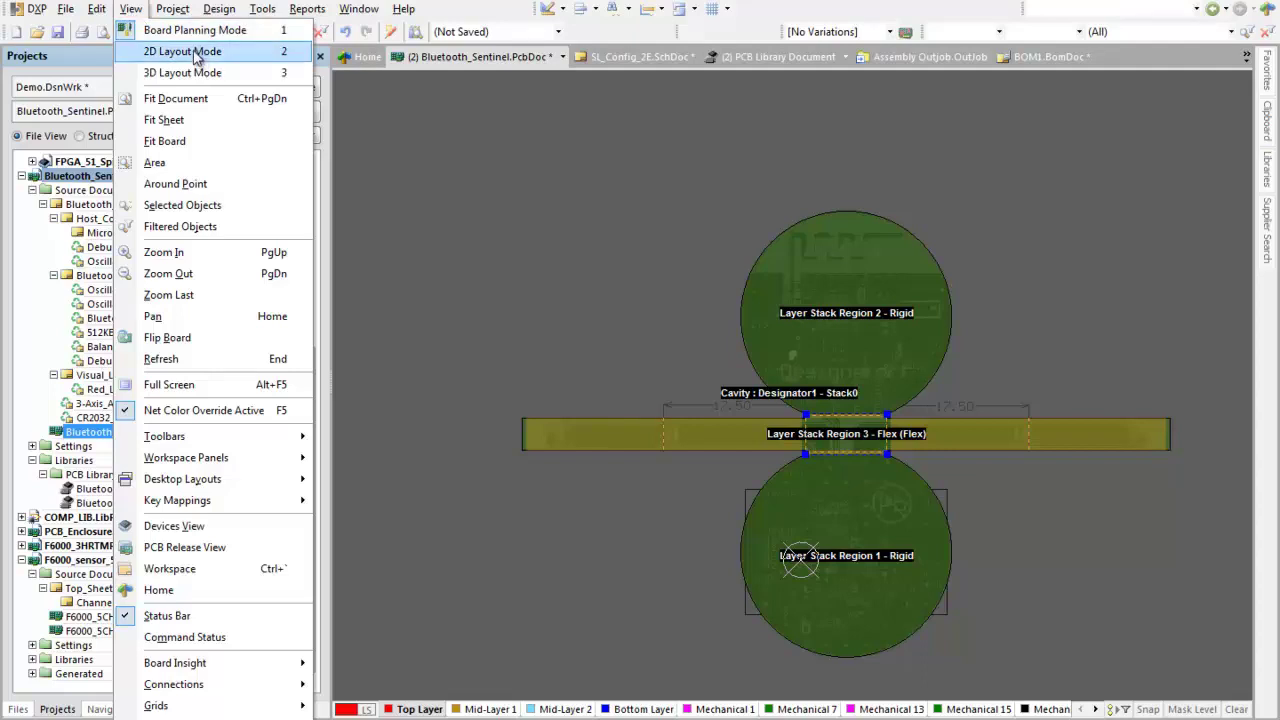
pyautogui.click(199, 55)
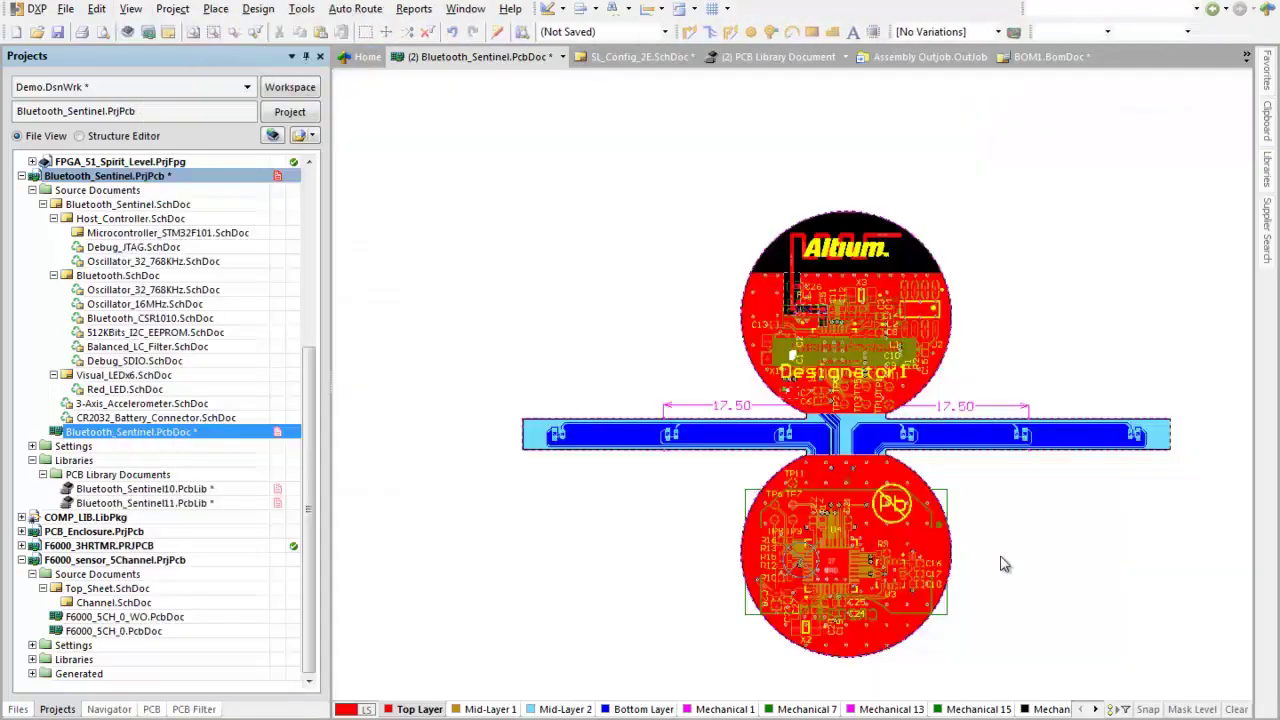
pyautogui.keyDown('ctrl'); pyautogui.scroll(3, 1100, 520); pyautogui.keyUp('ctrl')
pyautogui.keyDown('ctrl'); pyautogui.scroll(-2, 870, 455); pyautogui.keyUp('ctrl')
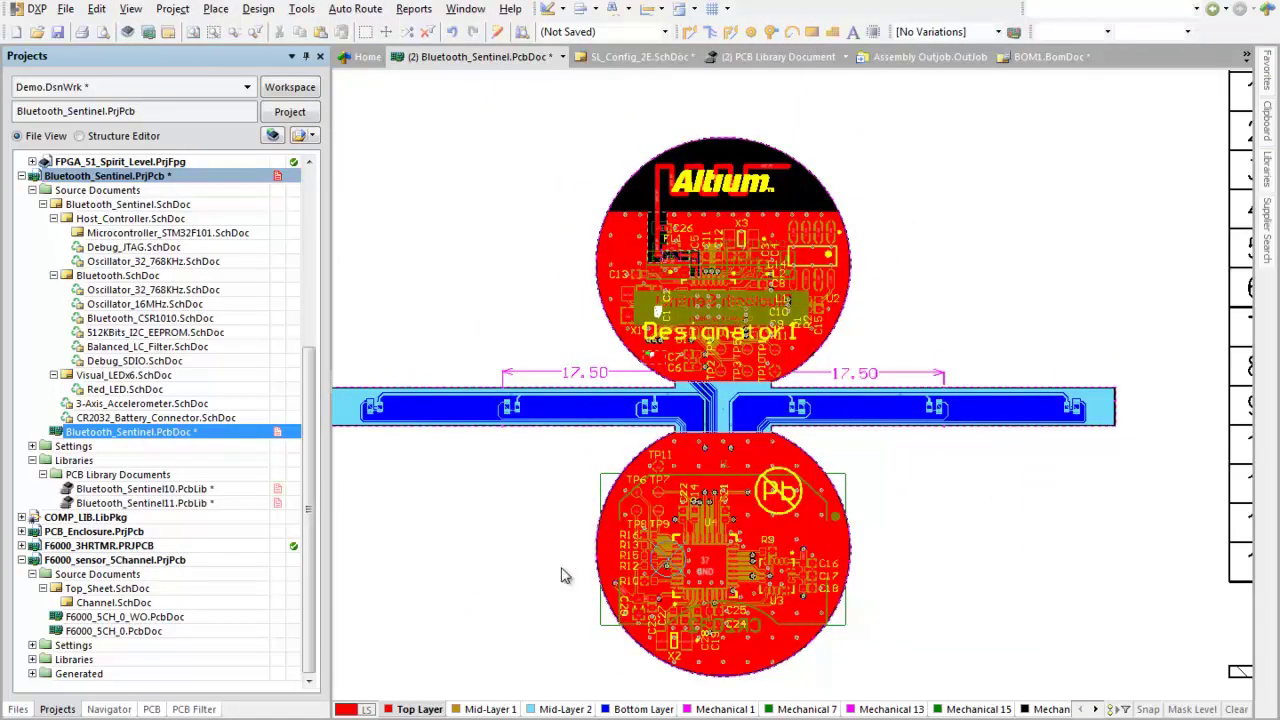
pyautogui.keyDown('ctrl'); pyautogui.scroll(-1, 500, 550); pyautogui.keyUp('ctrl')
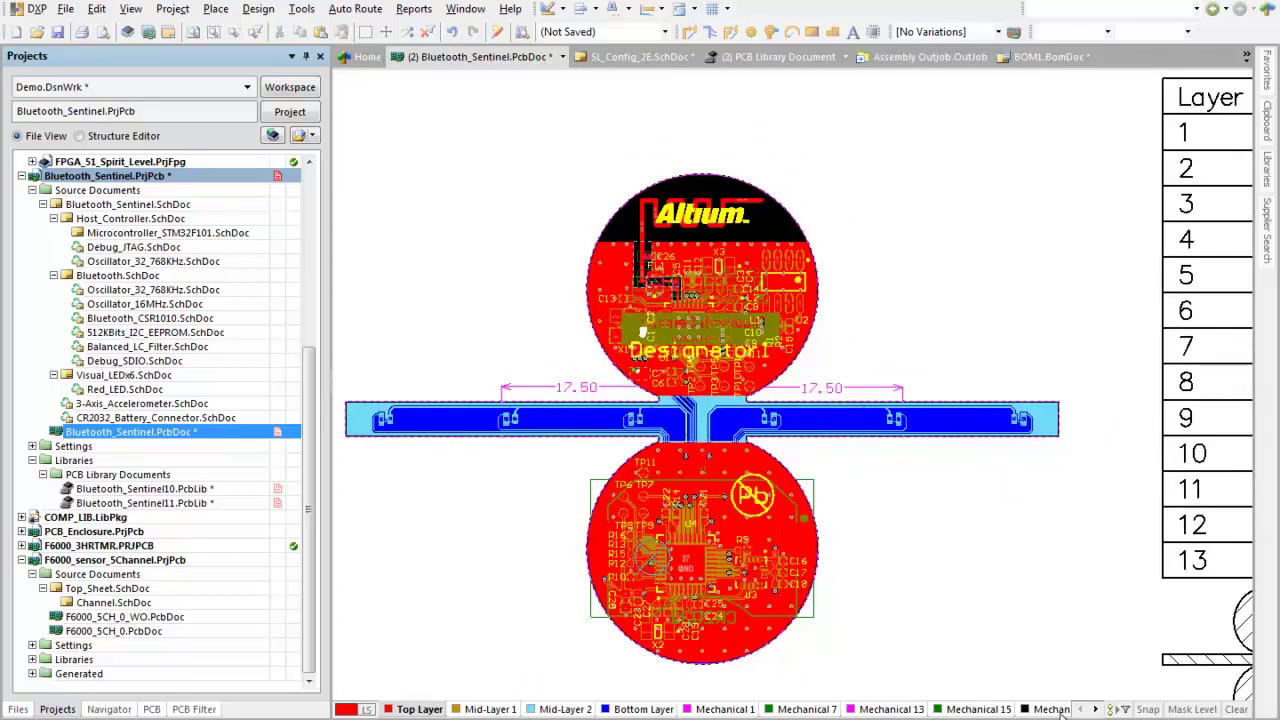
# Switch to 3D Layout Mode, orbit to the underside, and show Layer Stack Regions in the PCB panel
pyautogui.click(136, 12)
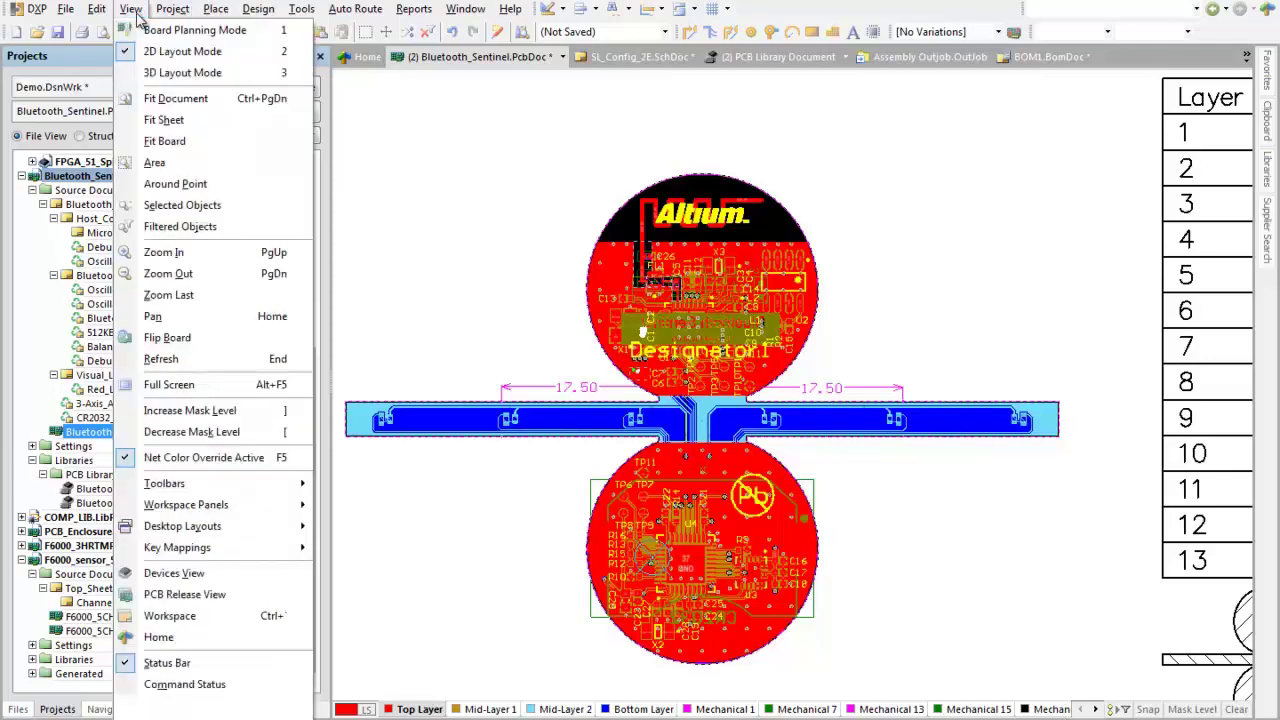
pyautogui.click(155, 73)
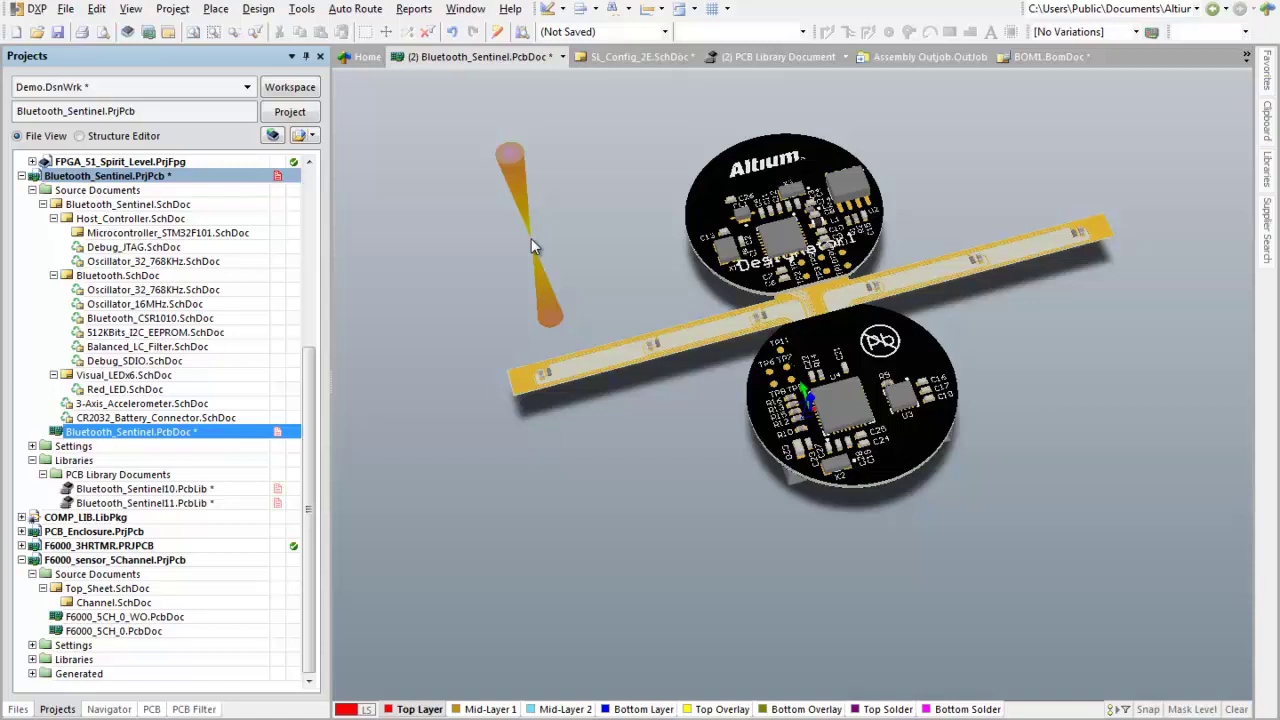
pyautogui.keyDown('ctrl'); pyautogui.scroll(2, 1075, 384); pyautogui.keyUp('ctrl')
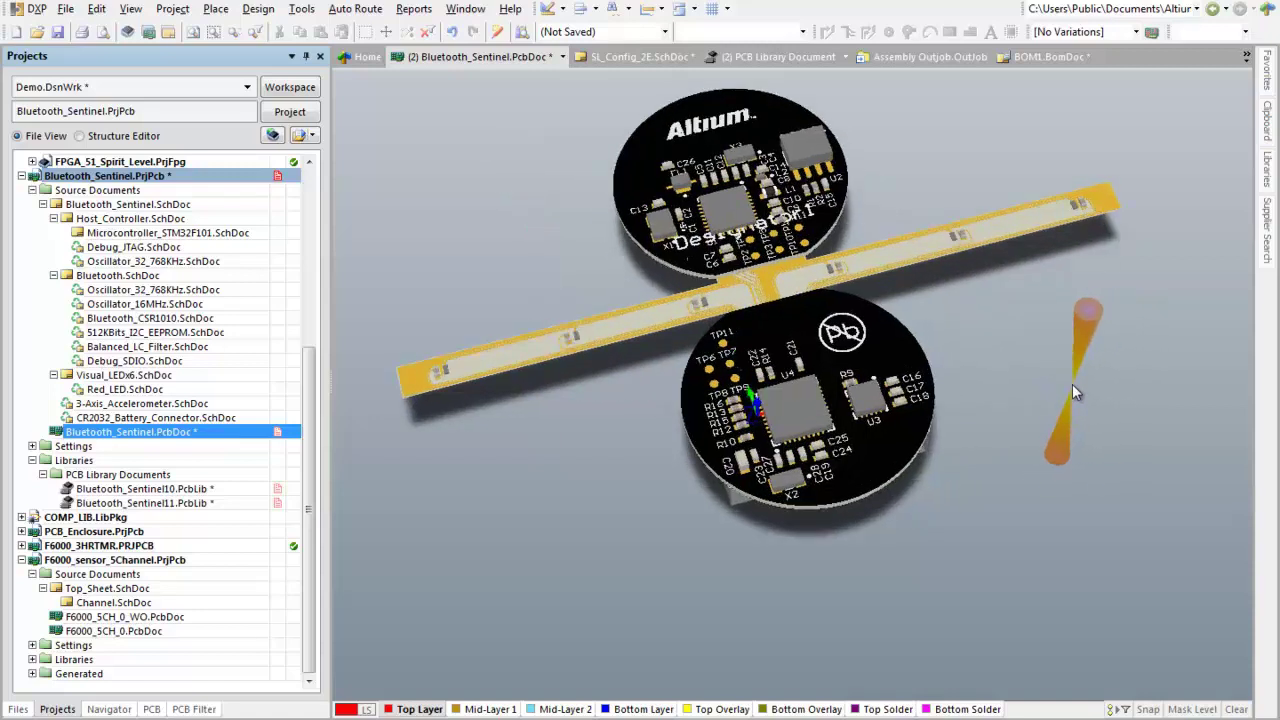
pyautogui.keyDown('shift'); pyautogui.moveTo(1072, 384); pyautogui.dragTo(1027, 356, button='right'); pyautogui.keyUp('shift')
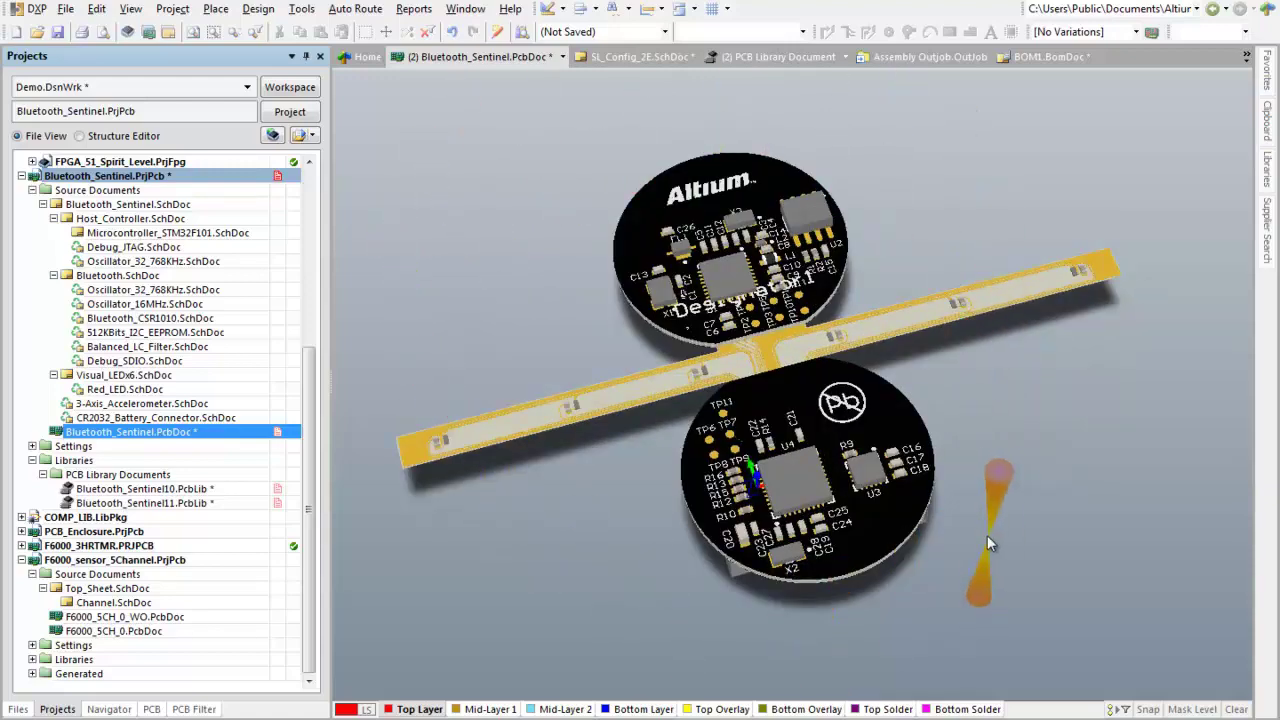
pyautogui.press('shift')
pyautogui.keyDown('shift'); pyautogui.moveTo(799, 420); pyautogui.dragTo(774, 451, button='right'); pyautogui.keyUp('shift')
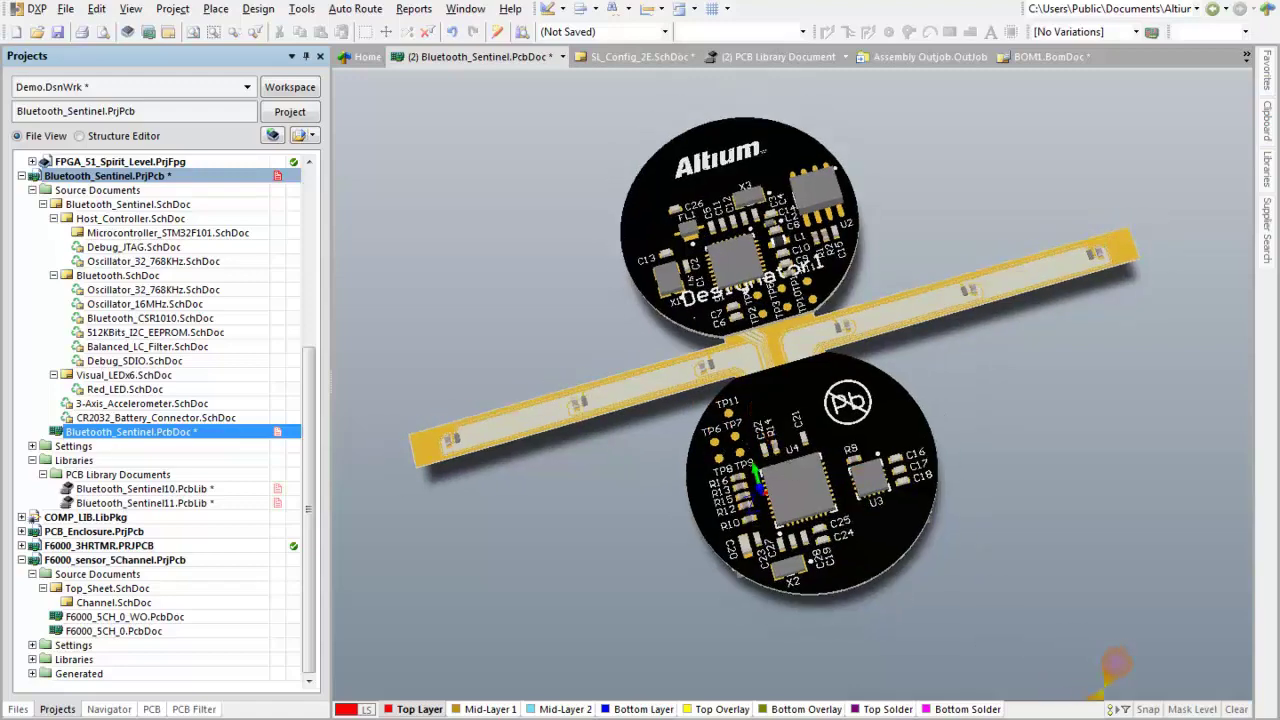
pyautogui.click(1070, 716)
pyautogui.click(1110, 617)
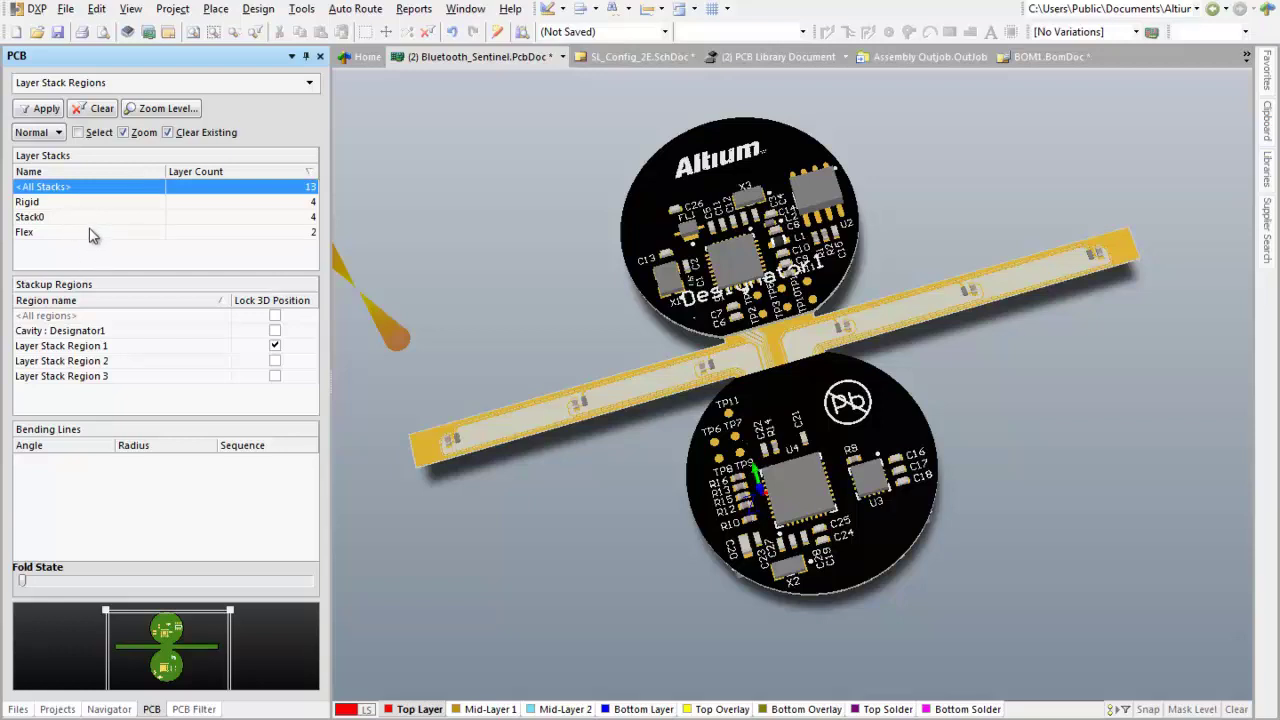
# Filter the PCB panel to the Flex stack and inspect Layer Stack Region 3's six bending lines
pyautogui.click(82, 201)
pyautogui.click(64, 232)
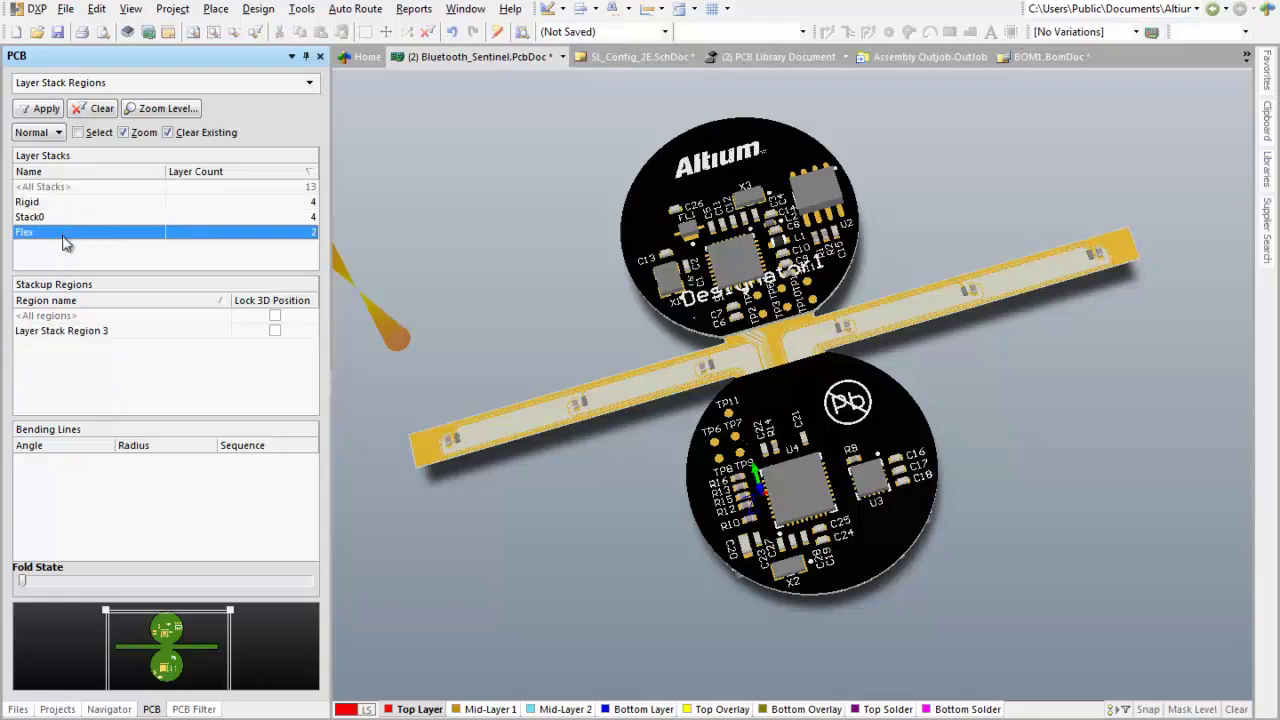
pyautogui.click(99, 339)
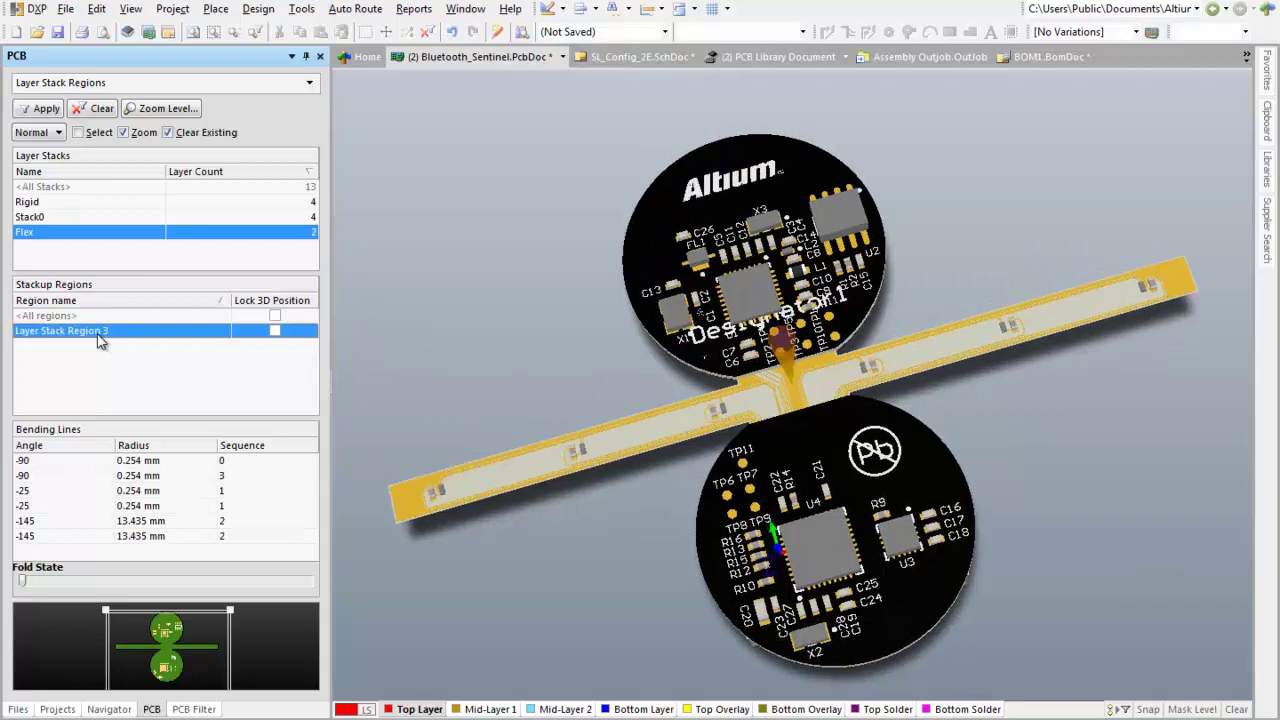
pyautogui.doubleClick(46, 462)
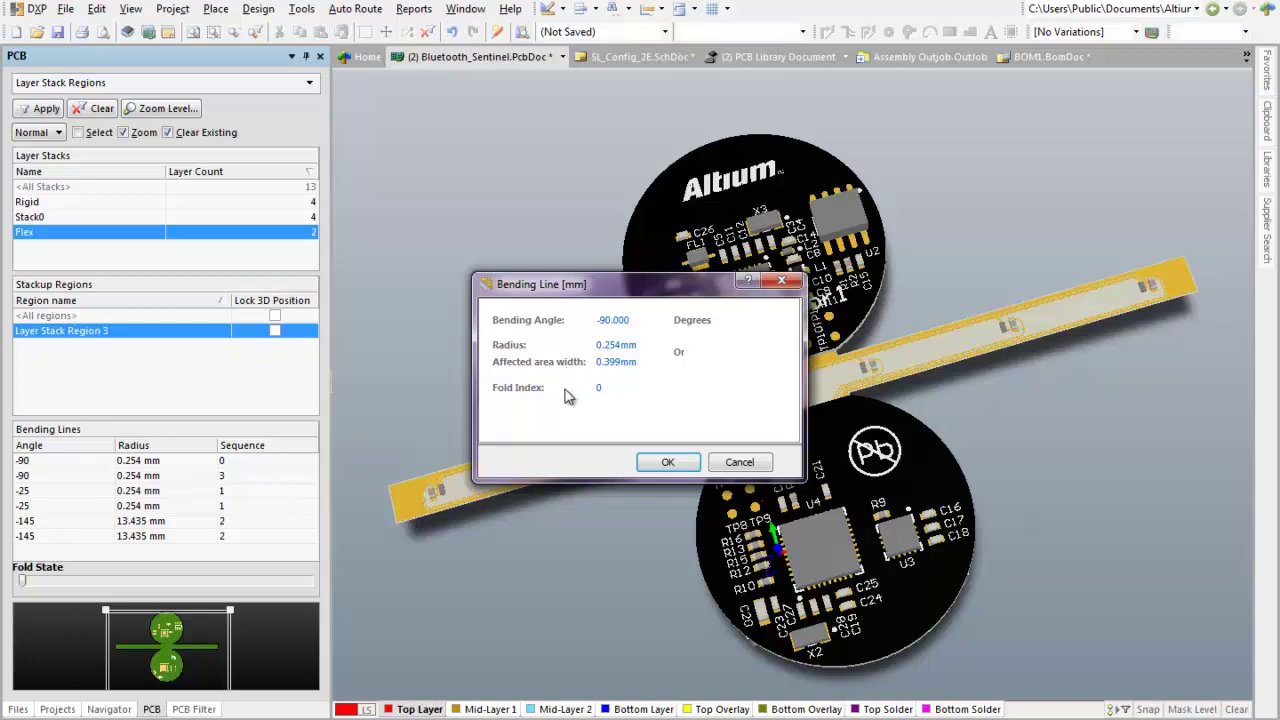
pyautogui.click(739, 463)
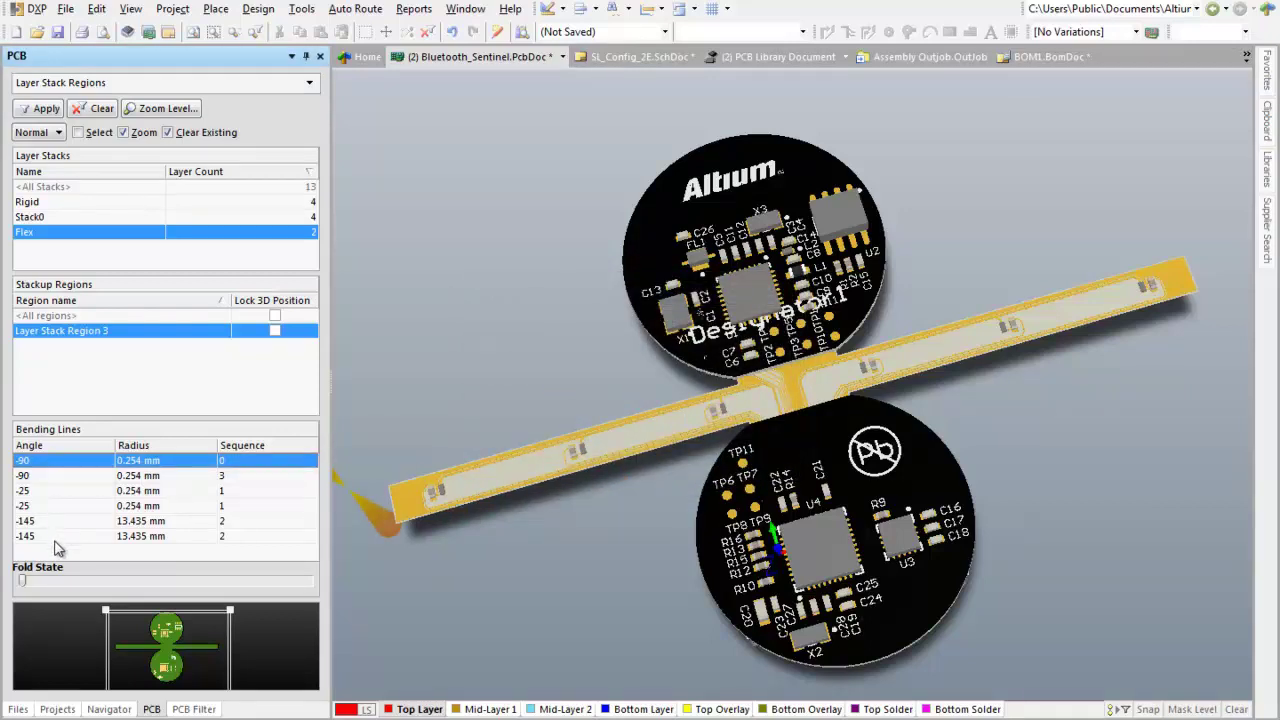
pyautogui.click(24, 583)
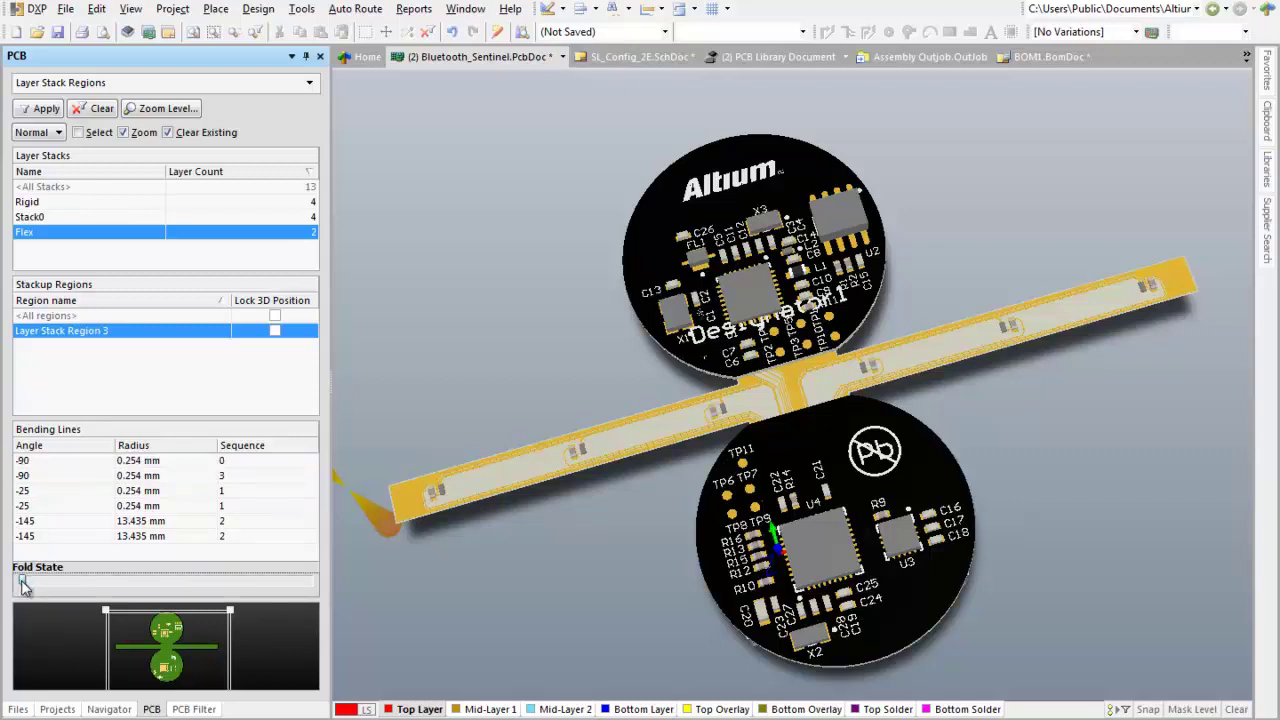
pyautogui.moveTo(24, 584); pyautogui.dragTo(309, 586)
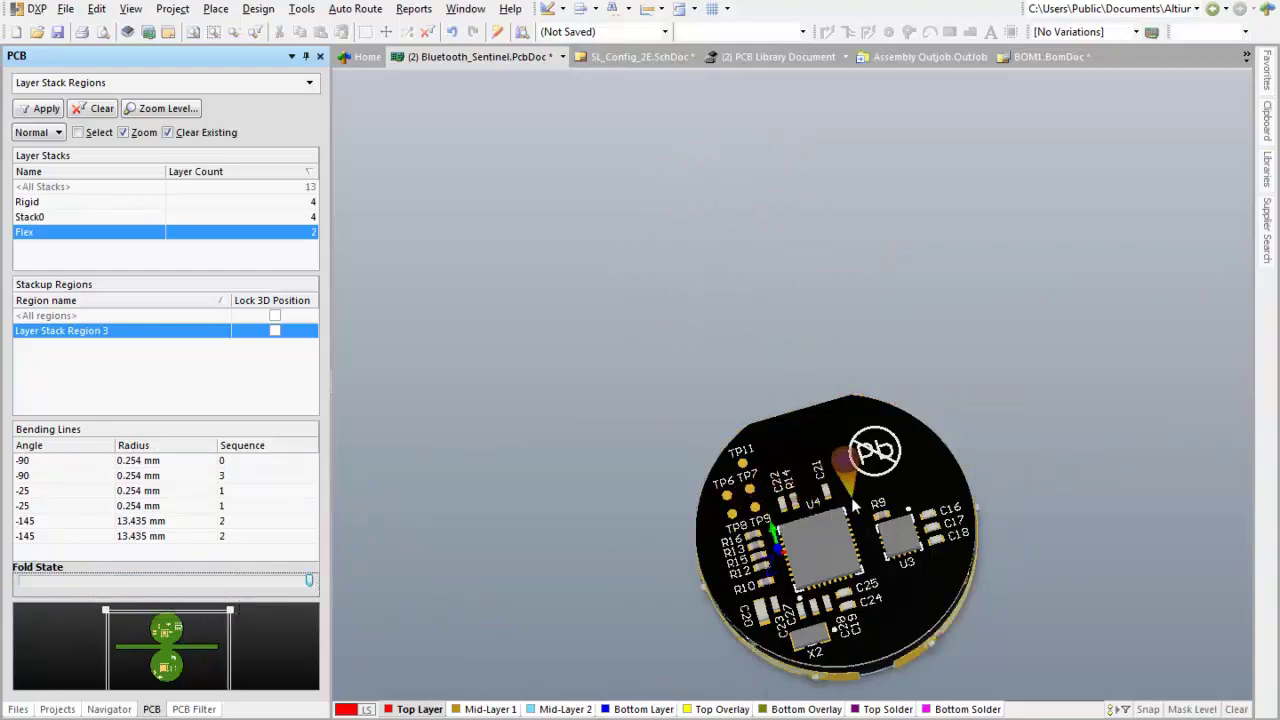
pyautogui.keyDown('shift'); pyautogui.moveTo(838, 350); pyautogui.dragTo(769, 206, button='right'); pyautogui.keyUp('shift')
pyautogui.keyDown('shift'); pyautogui.moveTo(923, 563); pyautogui.dragTo(787, 285, button='right'); pyautogui.keyUp('shift')
pyautogui.keyDown('shift'); pyautogui.moveTo(879, 433); pyautogui.dragTo(970, 515, button='right'); pyautogui.keyUp('shift')
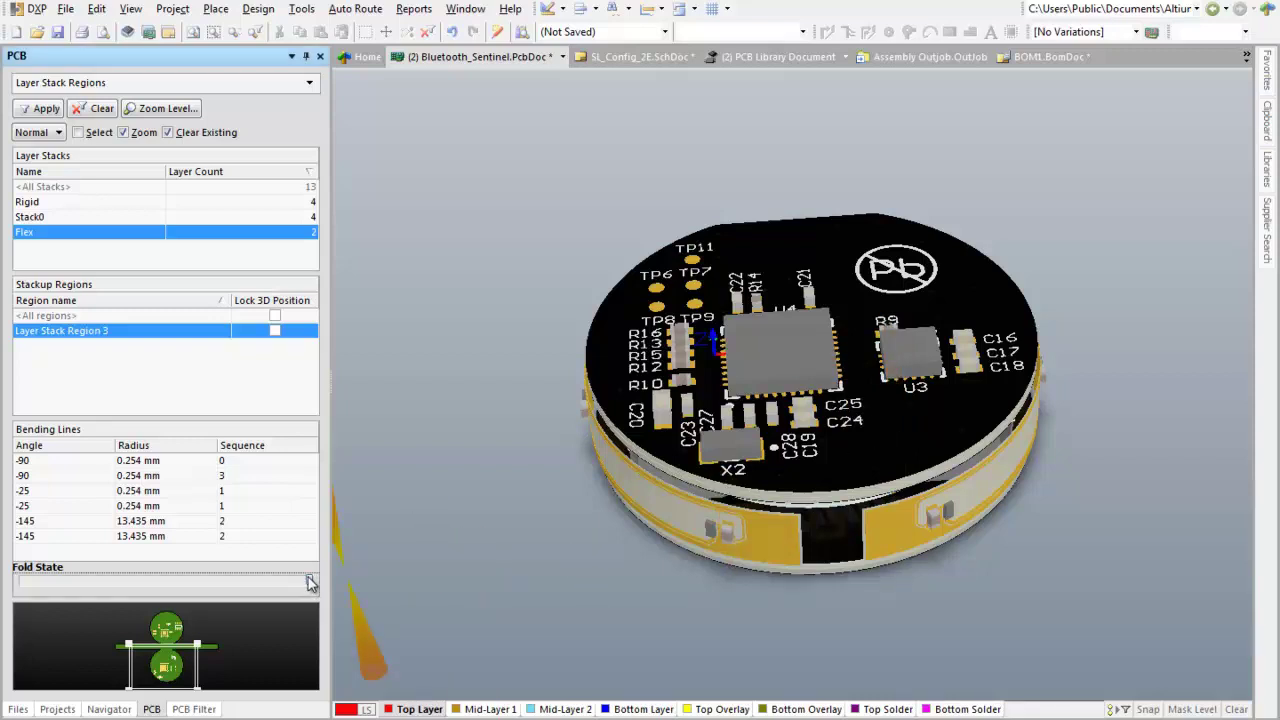
pyautogui.moveTo(310, 583); pyautogui.dragTo(3, 590)
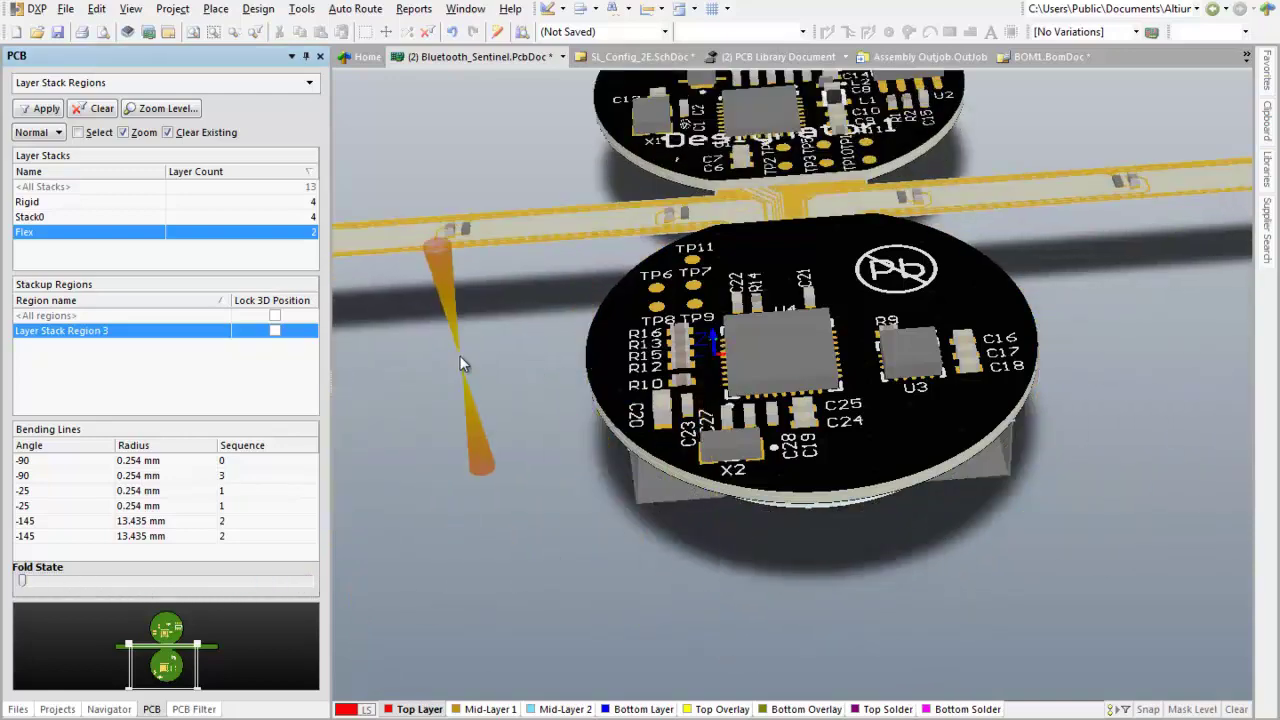
pyautogui.keyDown('ctrl'); pyautogui.scroll(-3, 459, 362); pyautogui.keyUp('ctrl')
pyautogui.keyDown('ctrl'); pyautogui.scroll(-3, 799, 541); pyautogui.keyUp('ctrl')
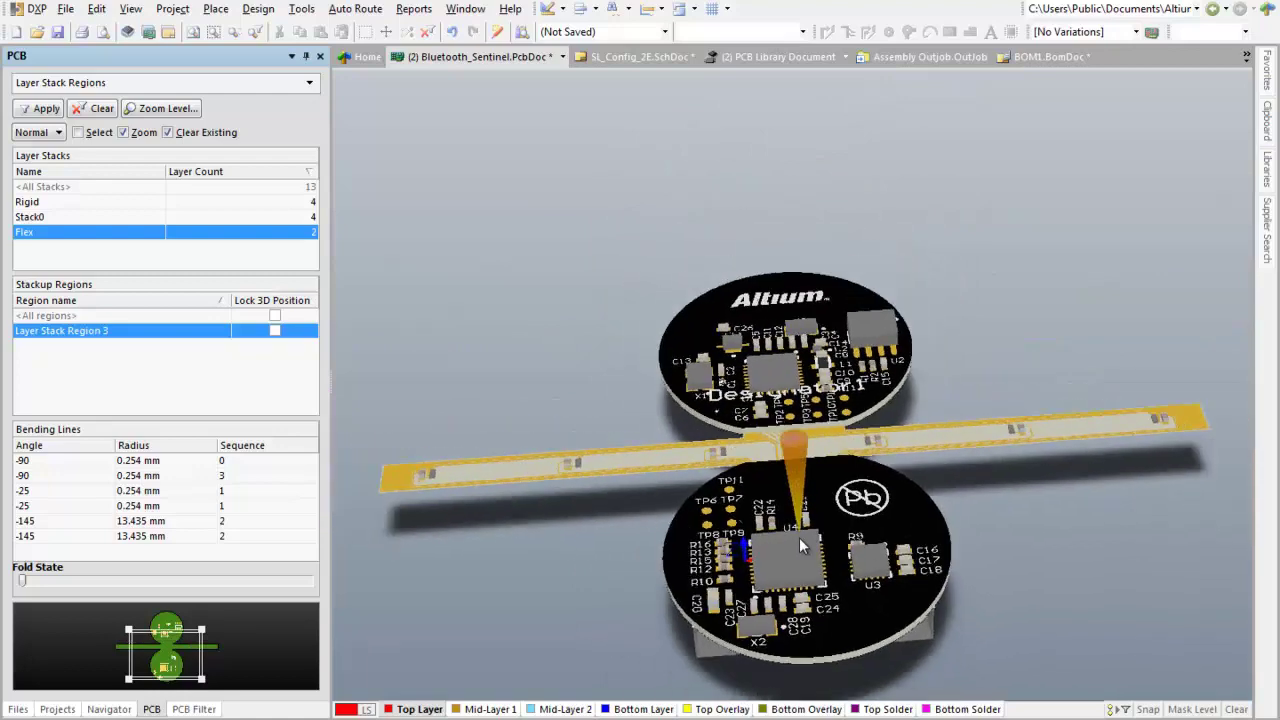
pyautogui.keyDown('shift'); pyautogui.moveTo(799, 537); pyautogui.dragTo(822, 566, button='right'); pyautogui.keyUp('shift')
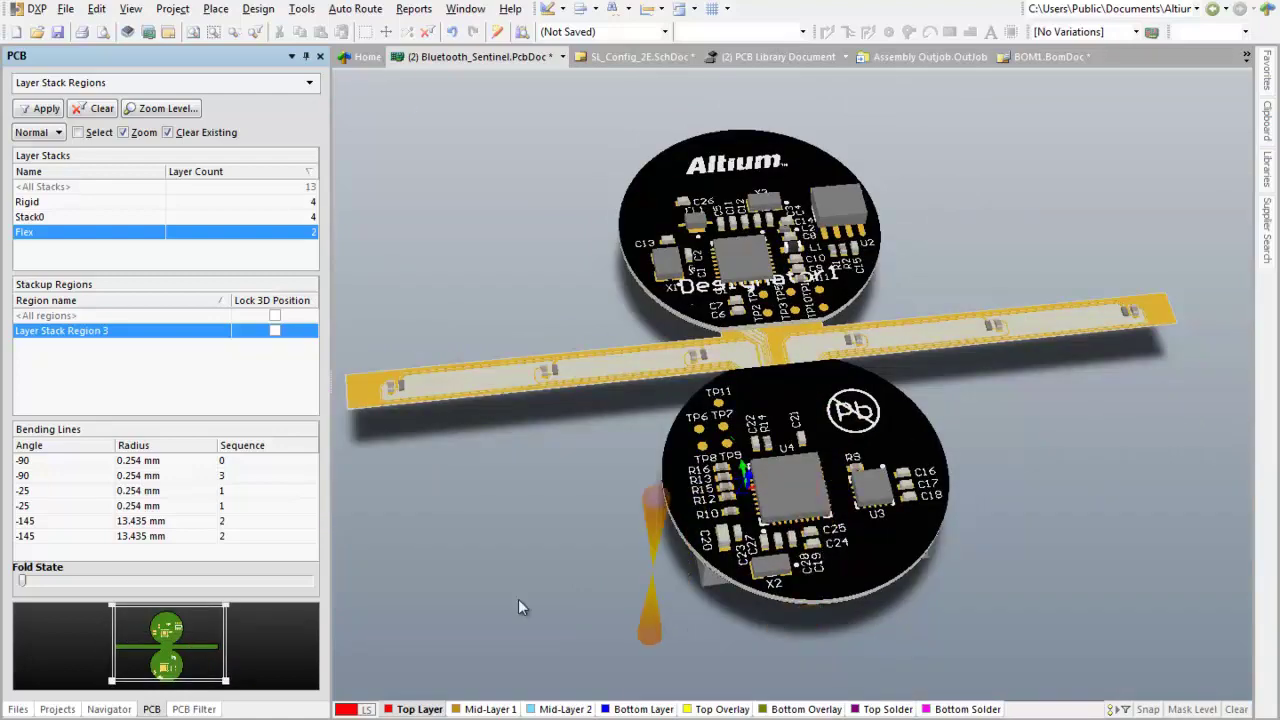
pyautogui.click(57, 709)
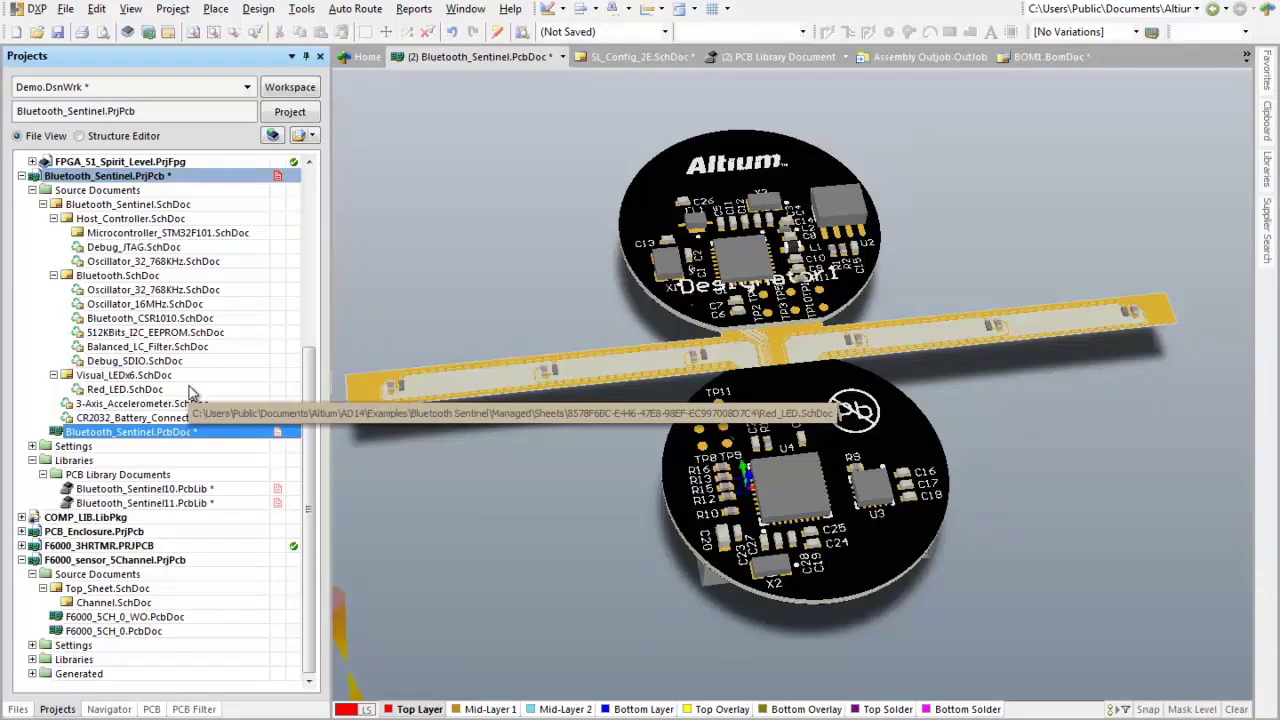
pyautogui.doubleClick(138, 491)
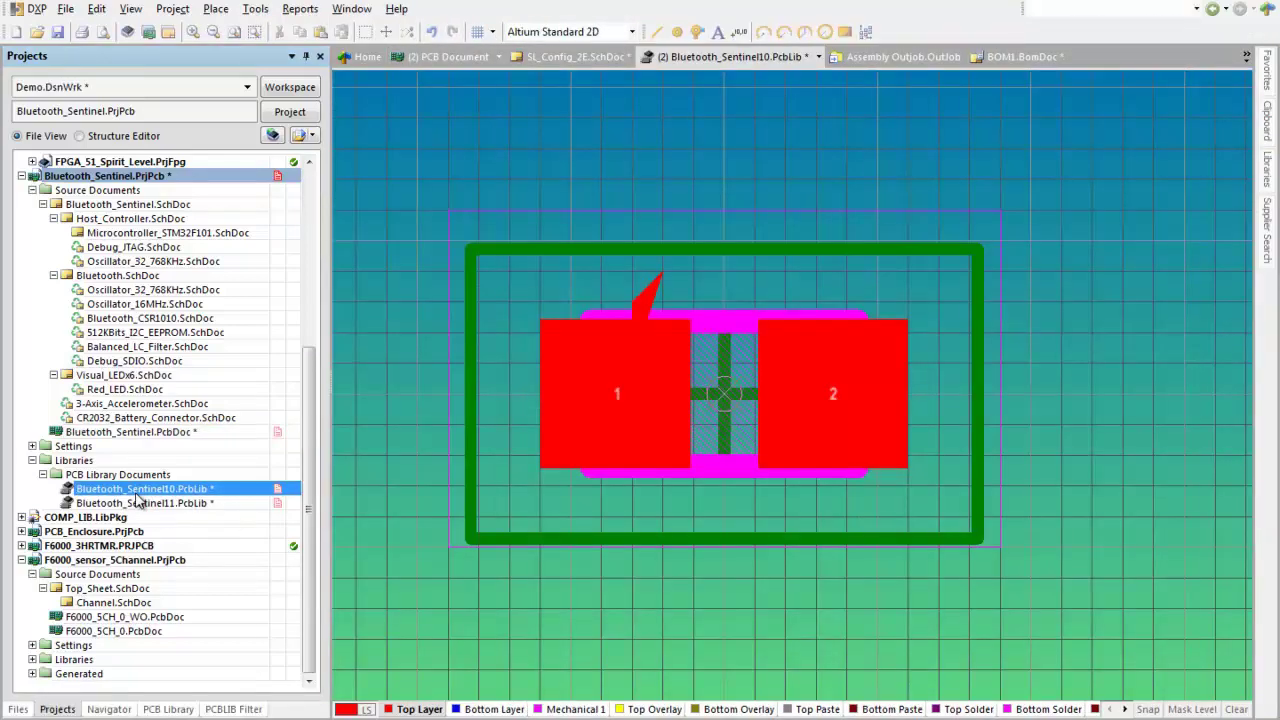
pyautogui.click(162, 708)
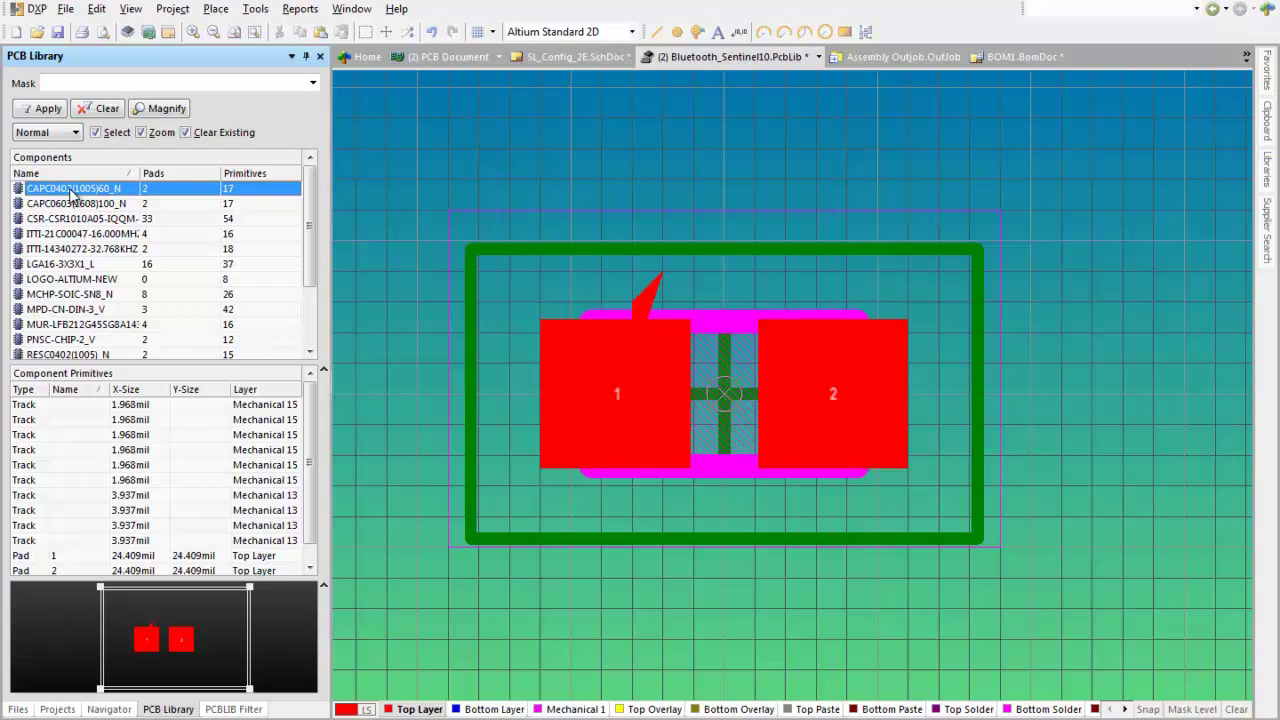
# Draw a first rectangular fill over the capacitor pads, then select and delete it
pyautogui.click(210, 9)
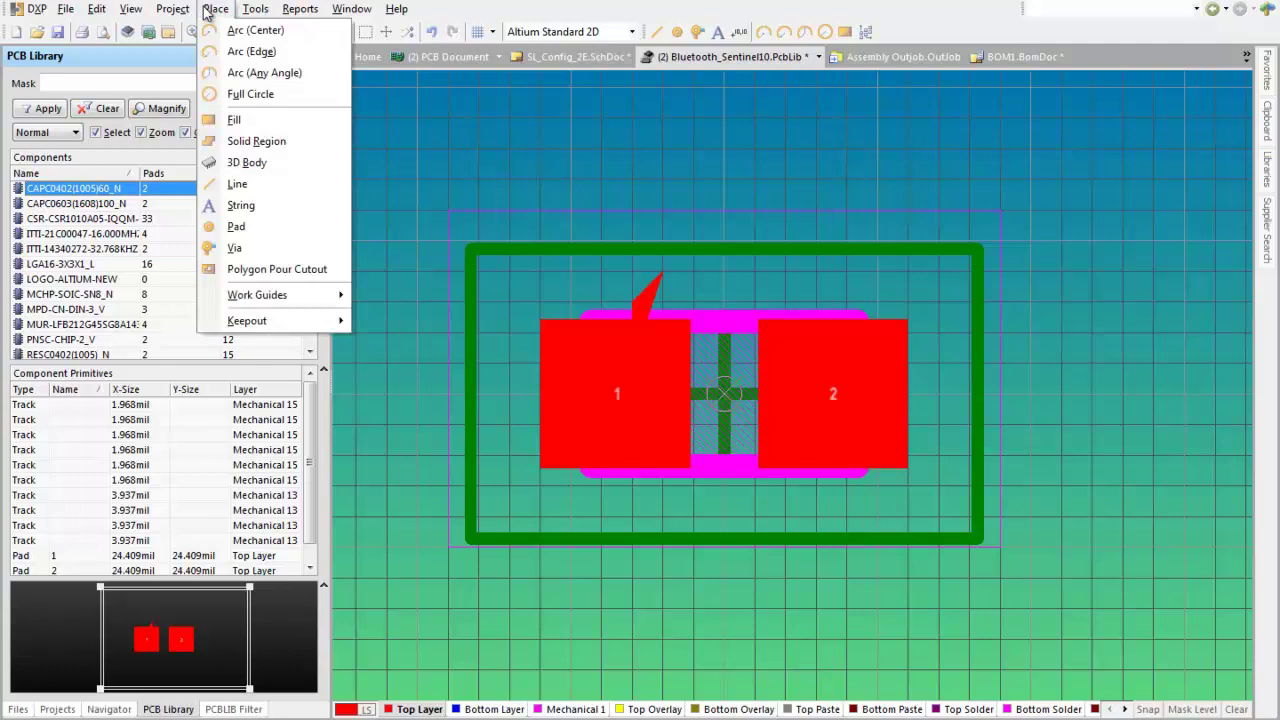
pyautogui.click(248, 122)
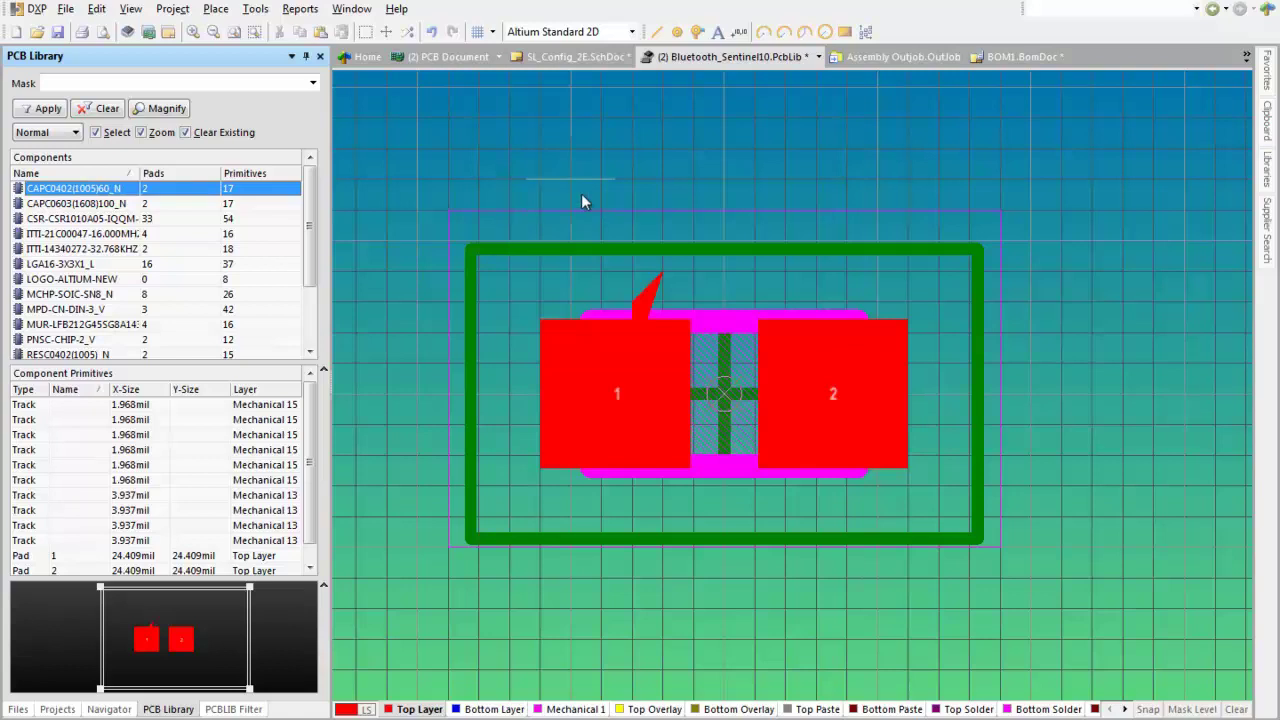
pyautogui.click(418, 180)
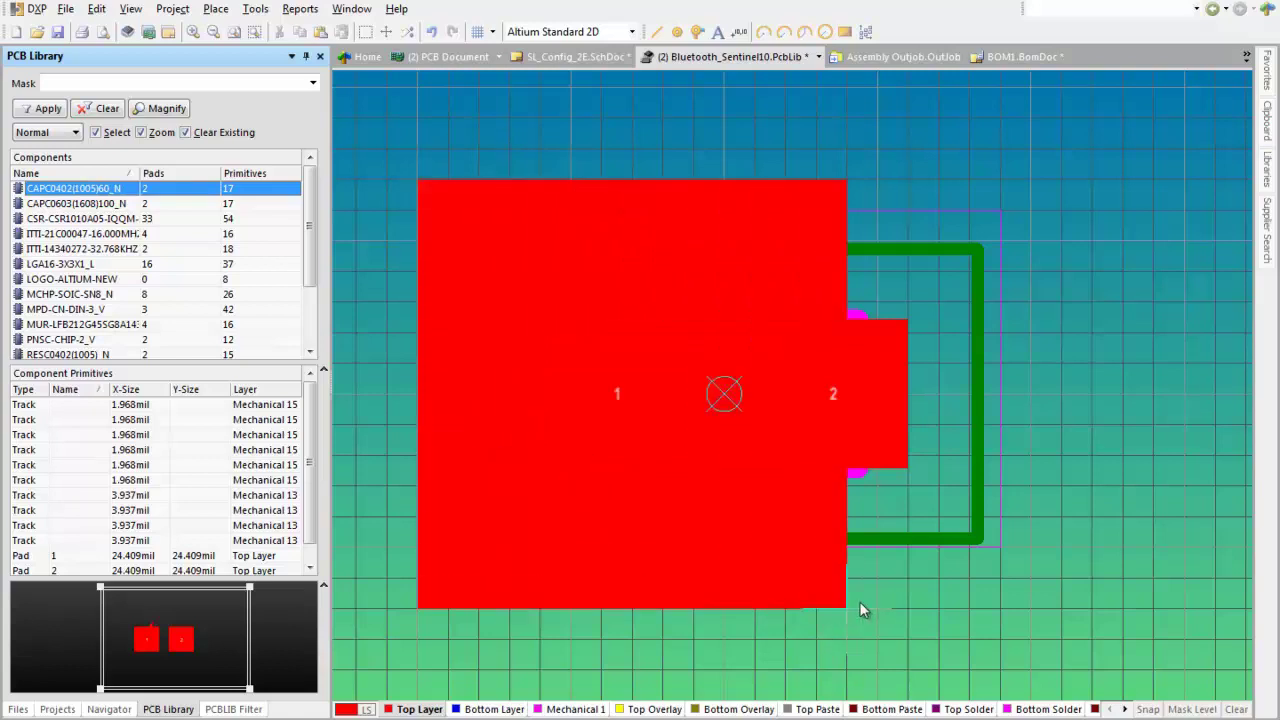
pyautogui.click(971, 608)
pyautogui.rightClick(1043, 608)
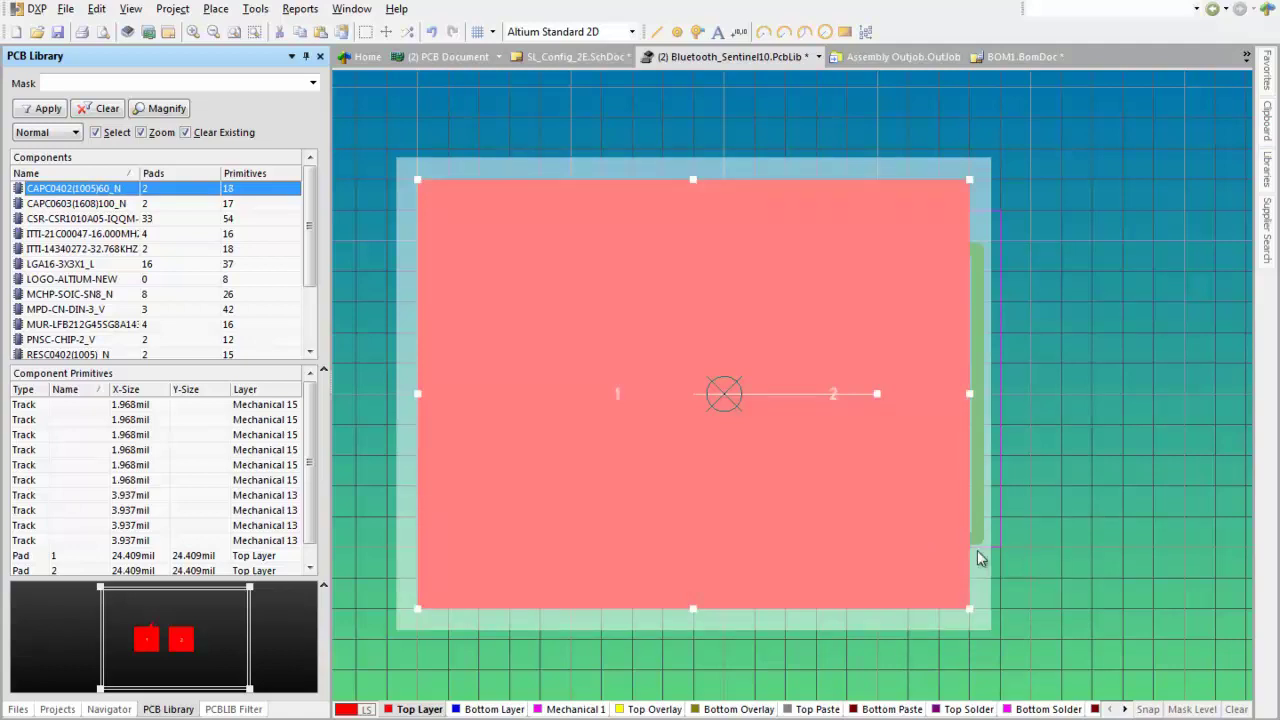
pyautogui.click(978, 560)
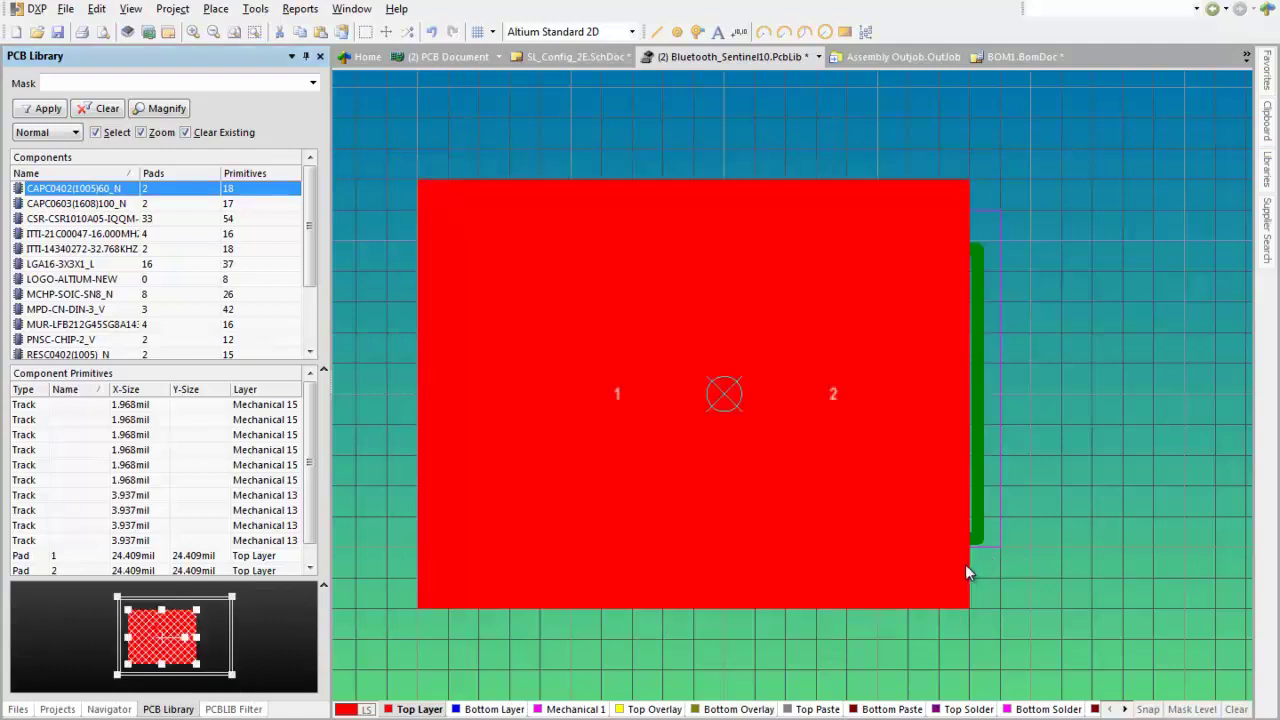
pyautogui.click(967, 397)
pyautogui.click(972, 428)
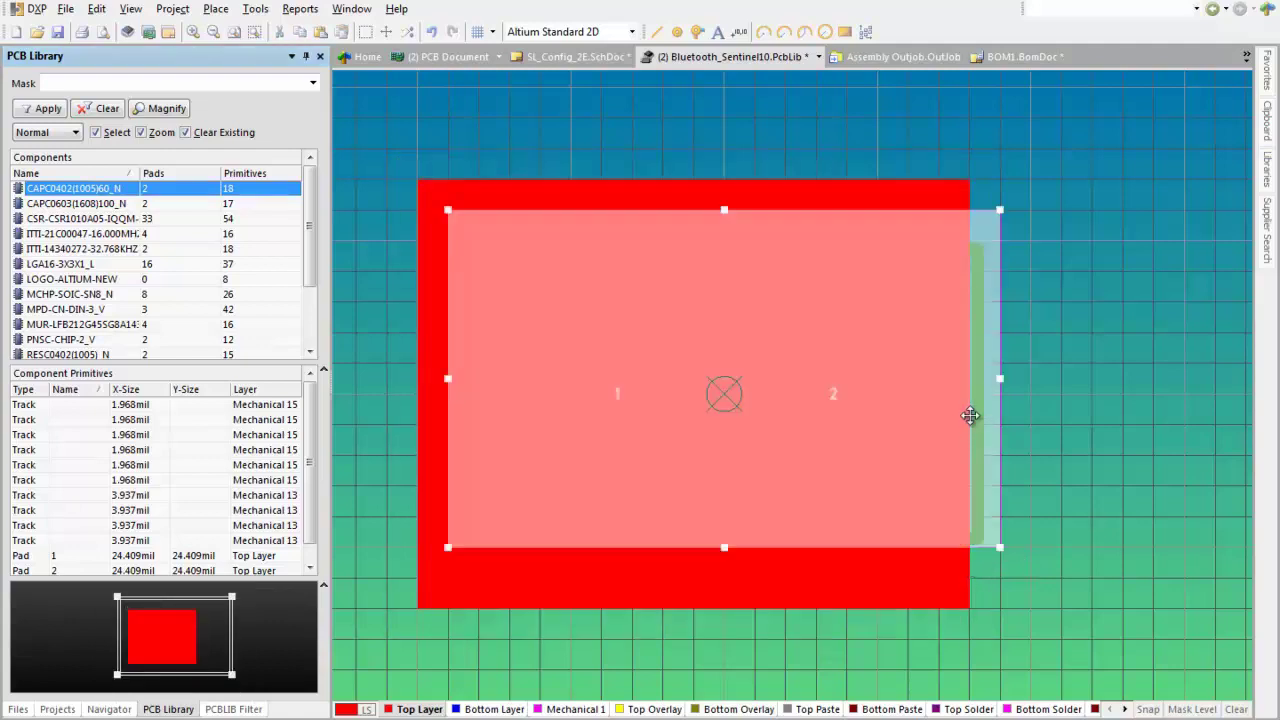
pyautogui.click(914, 194)
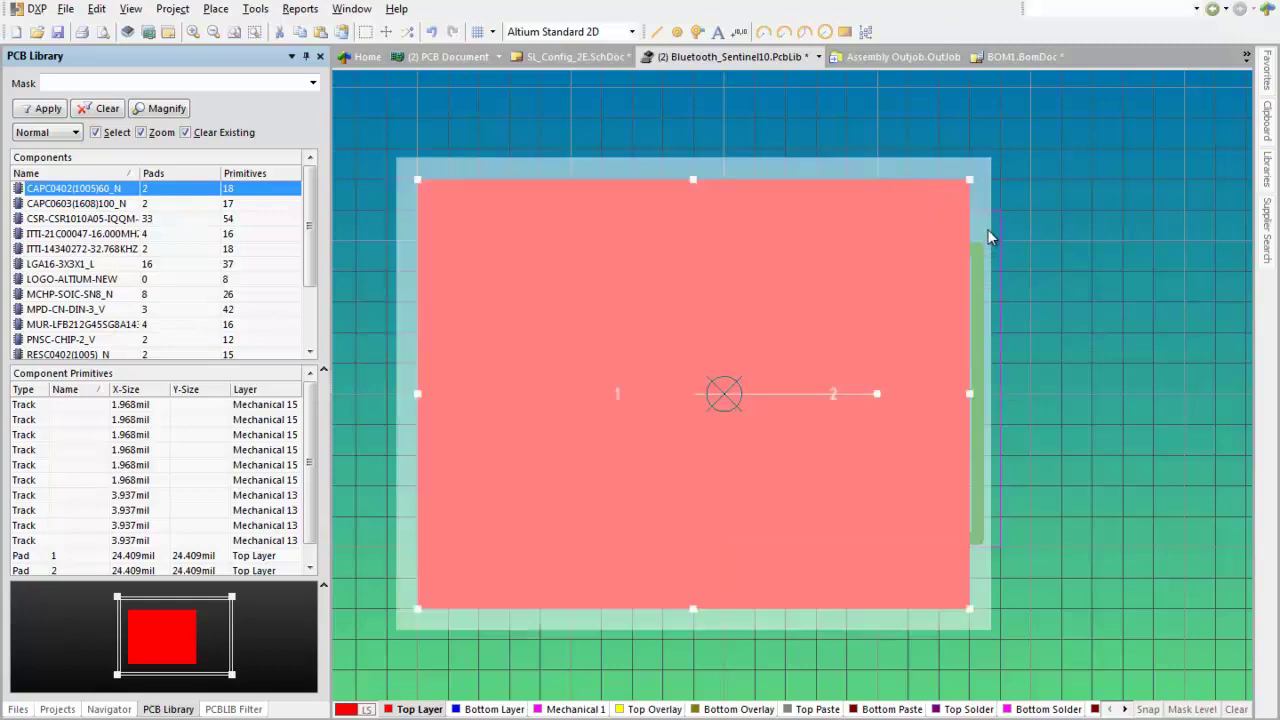
pyautogui.click(981, 175)
pyautogui.click(894, 203)
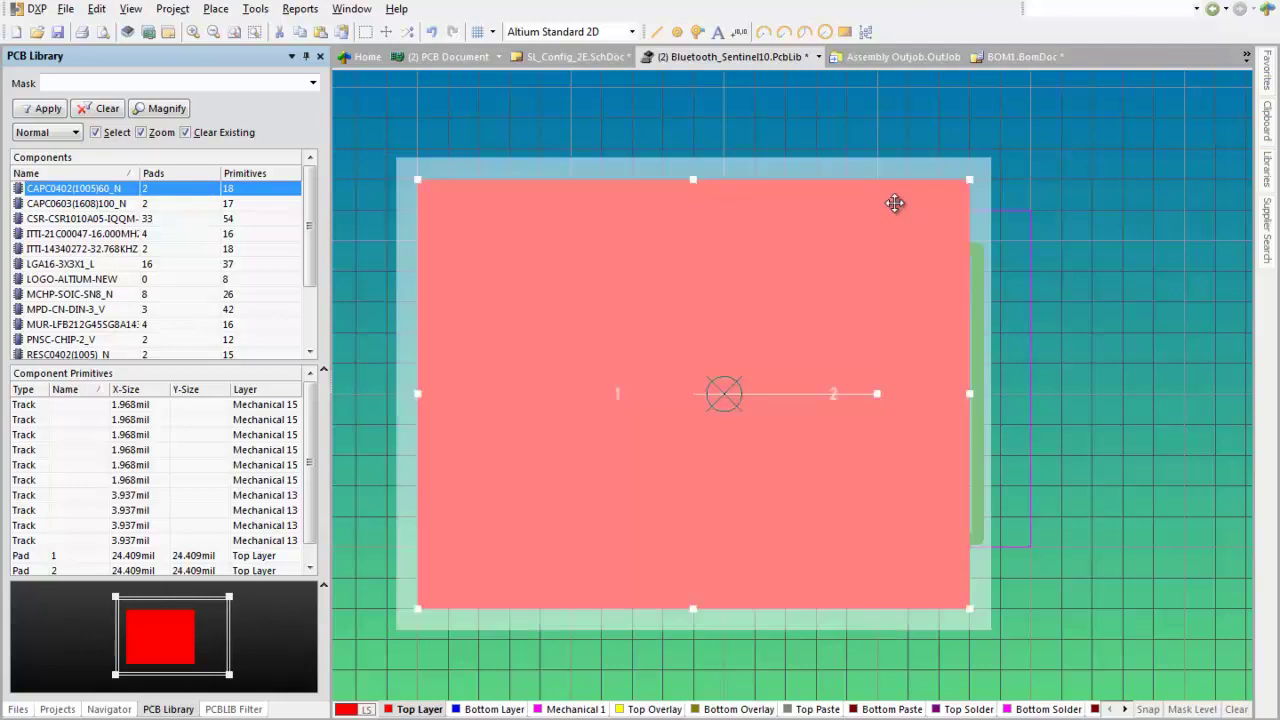
pyautogui.press('Delete')
# Redraw the Top Layer fill from -50,-30 to 55,35 mils and bring up the Fill/PolyRegion pick list
pyautogui.click(215, 8)
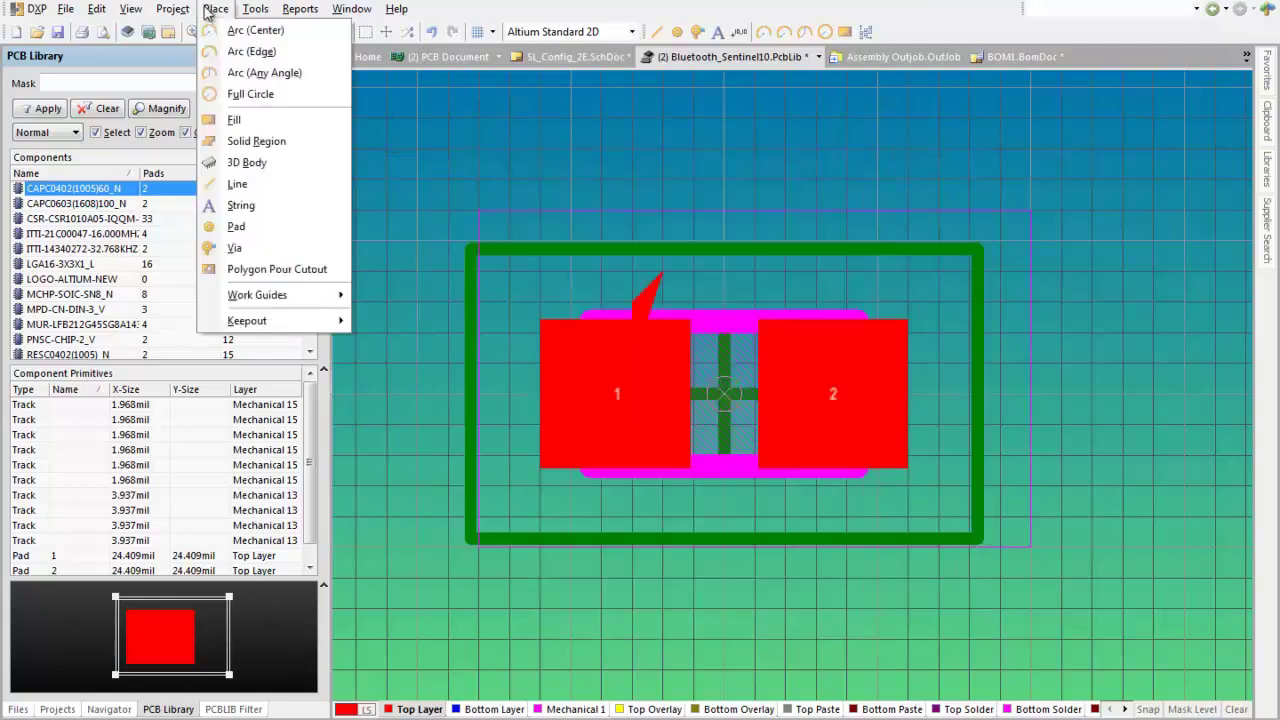
pyautogui.click(254, 129)
pyautogui.click(419, 184)
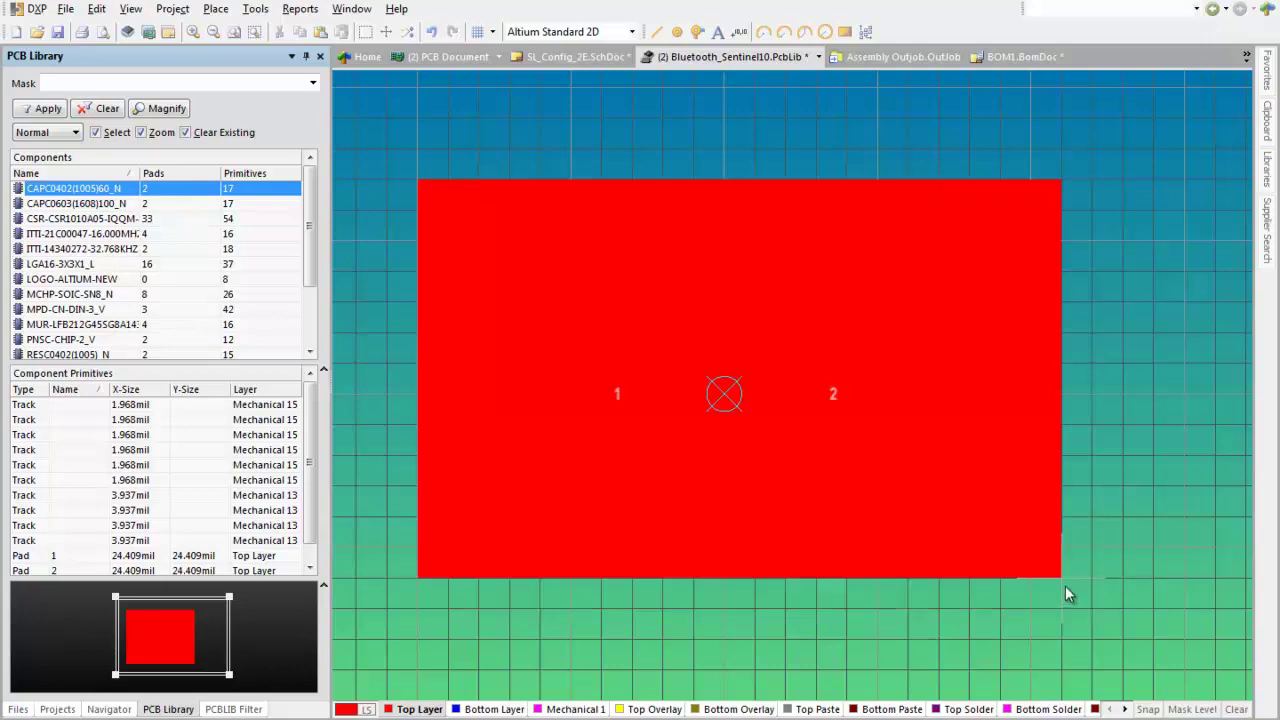
pyautogui.click(1062, 578)
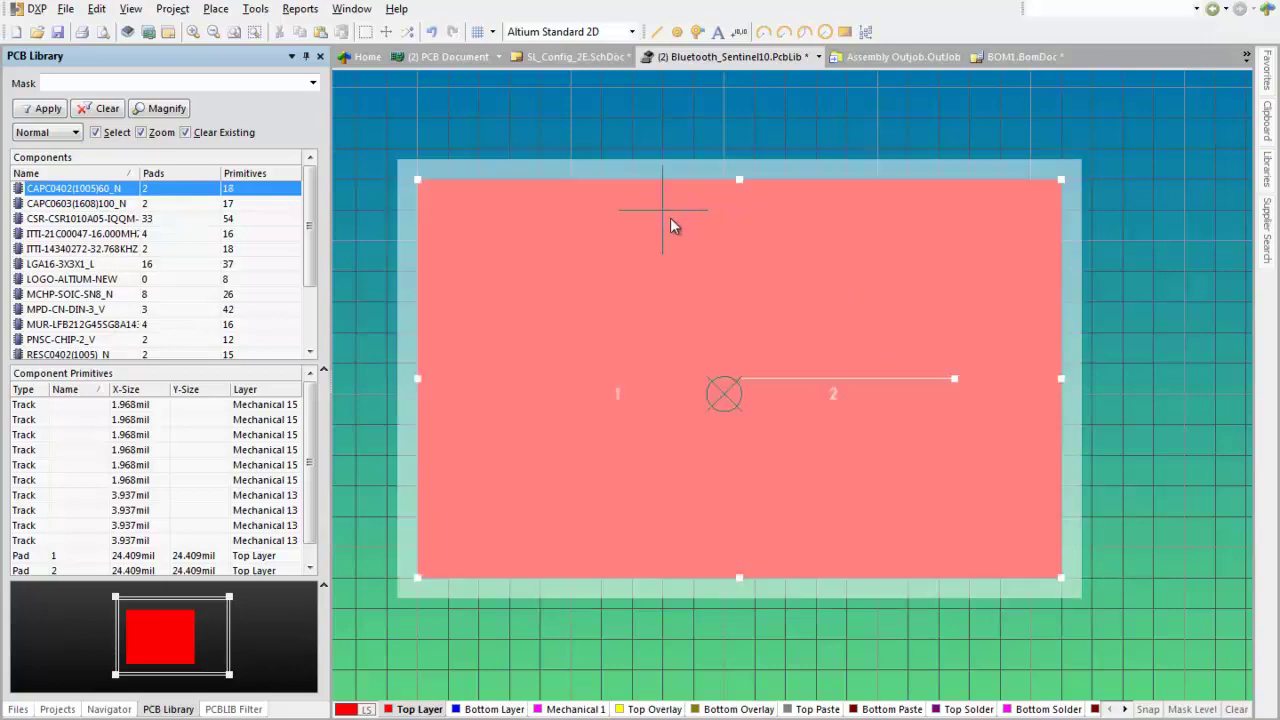
pyautogui.press('Escape')
pyautogui.click(703, 231)
pyautogui.click(709, 281)
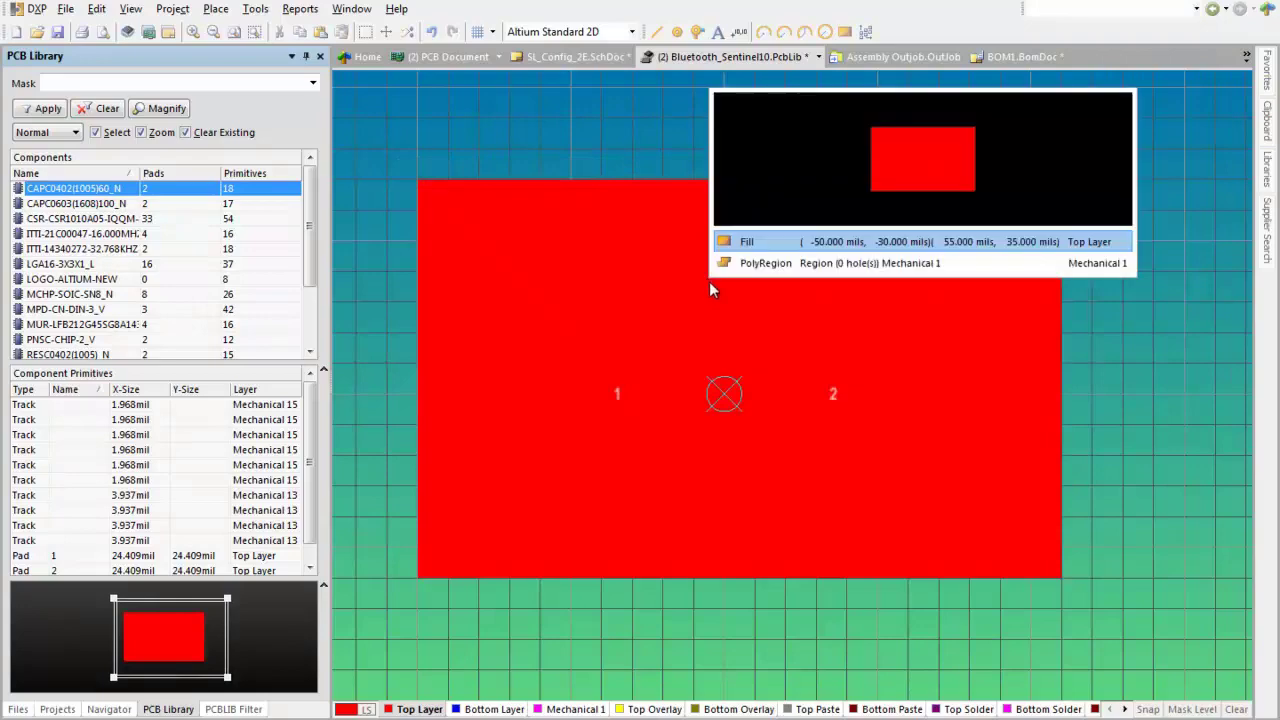
pyautogui.click(757, 246)
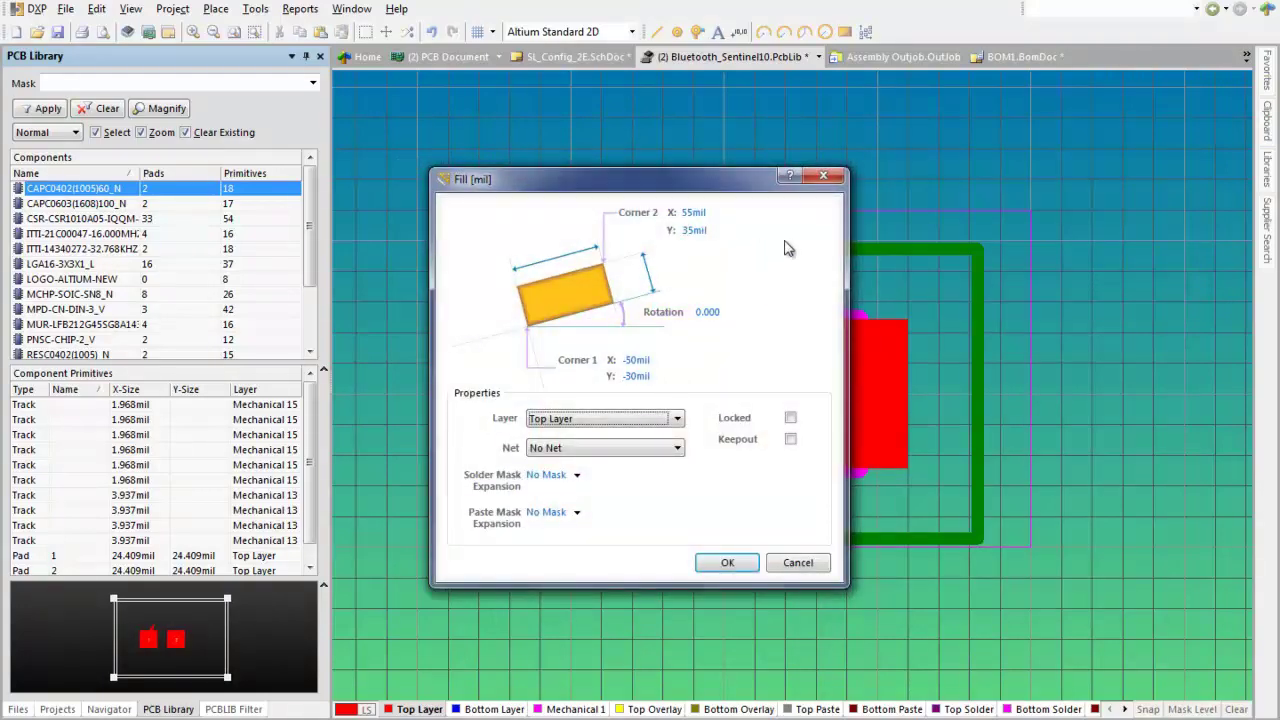
pyautogui.click(823, 176)
pyautogui.moveTo(860, 353)
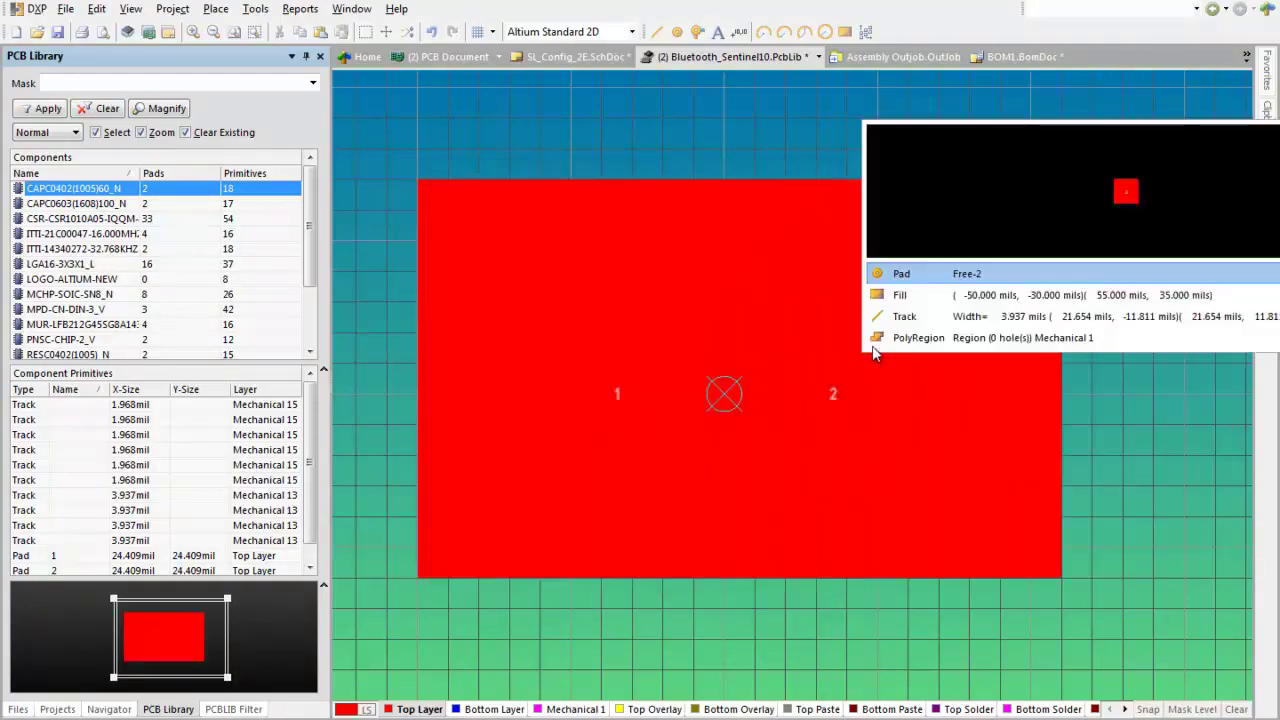
pyautogui.click(898, 338)
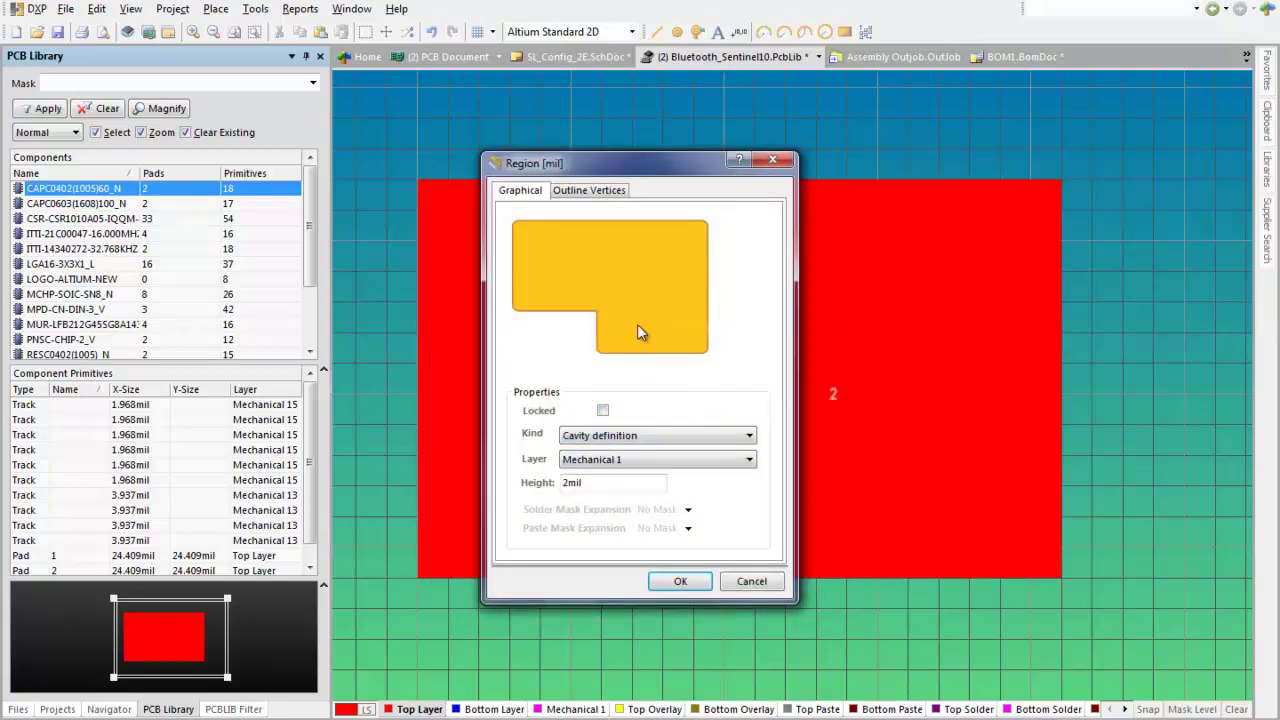
pyautogui.click(714, 441)
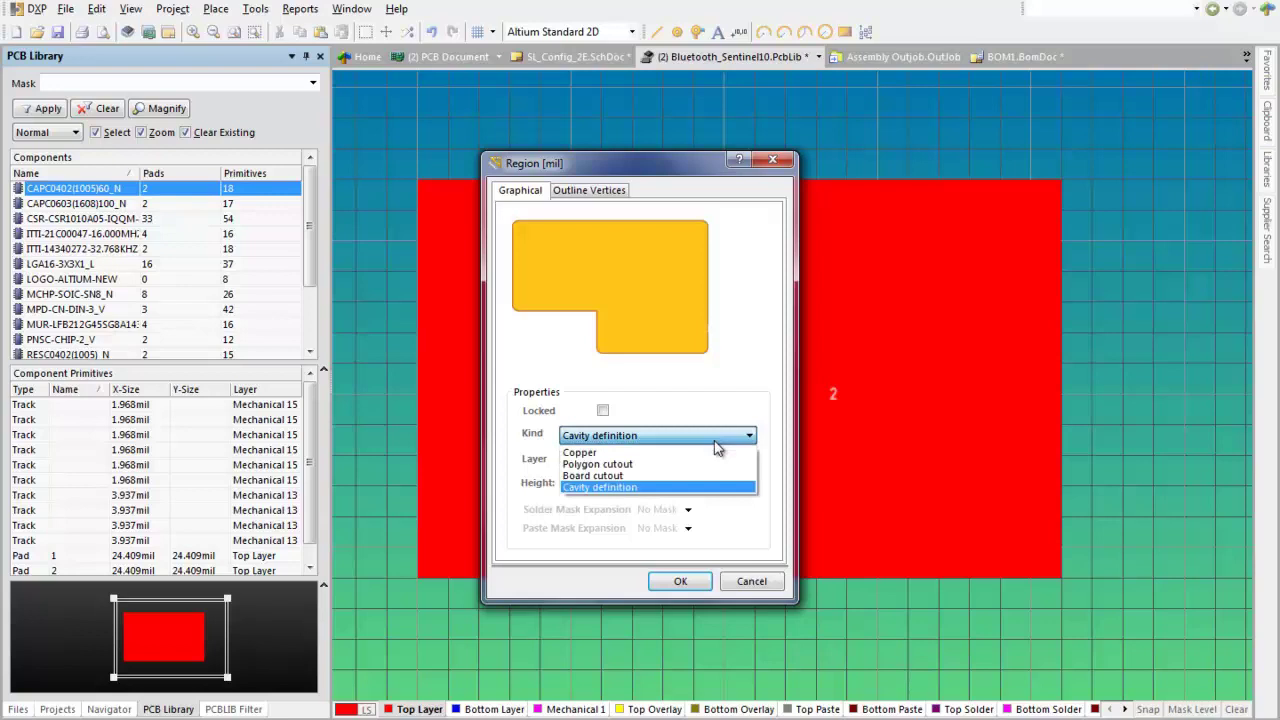
pyautogui.click(715, 442)
pyautogui.click(674, 462)
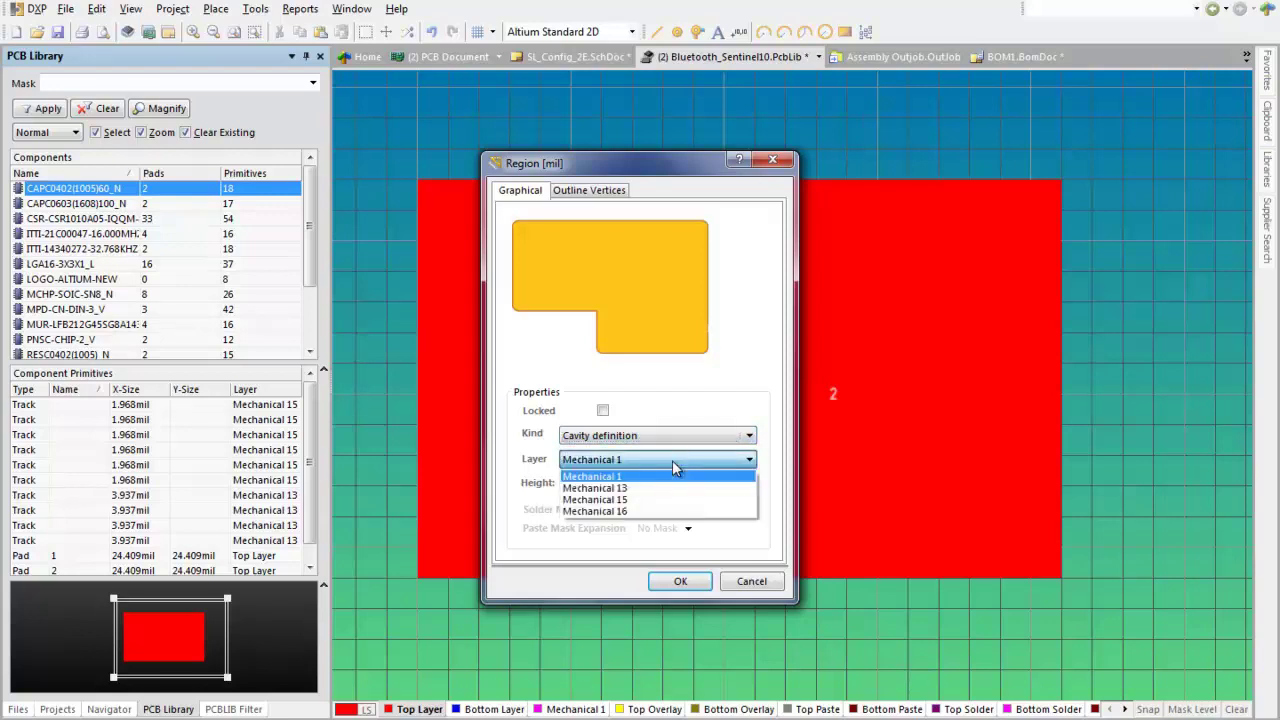
pyautogui.click(673, 465)
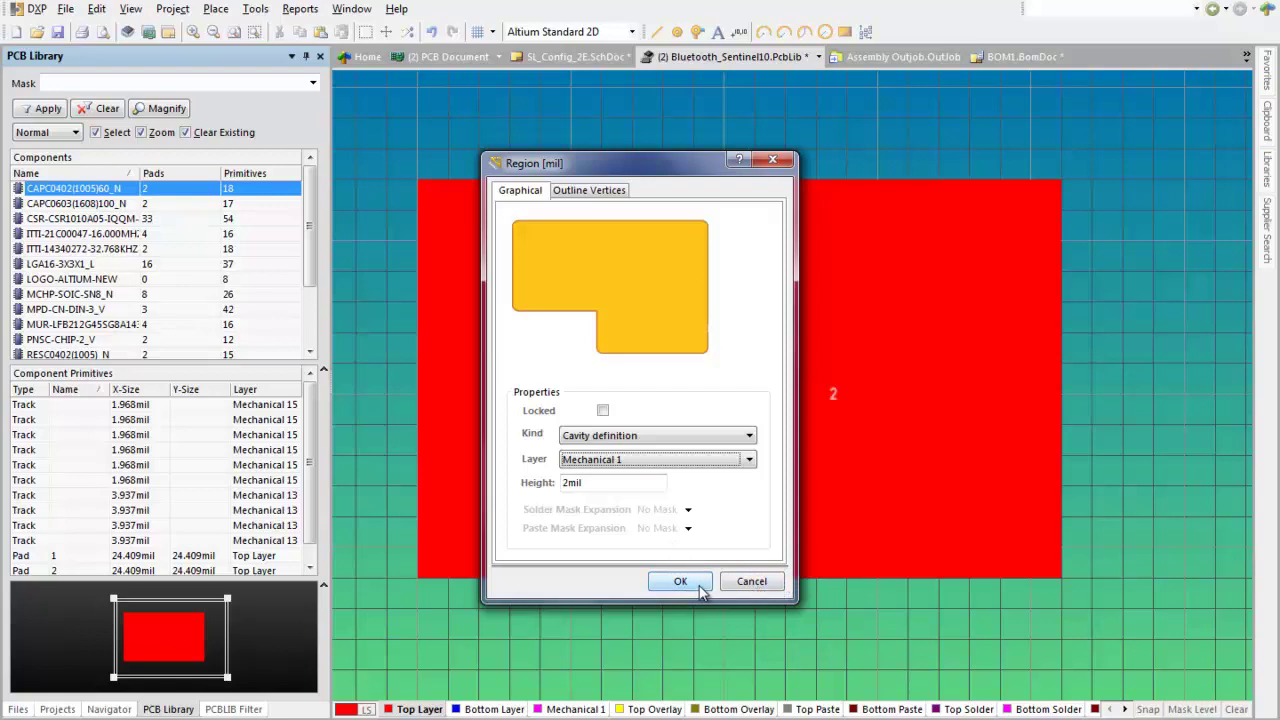
pyautogui.click(754, 584)
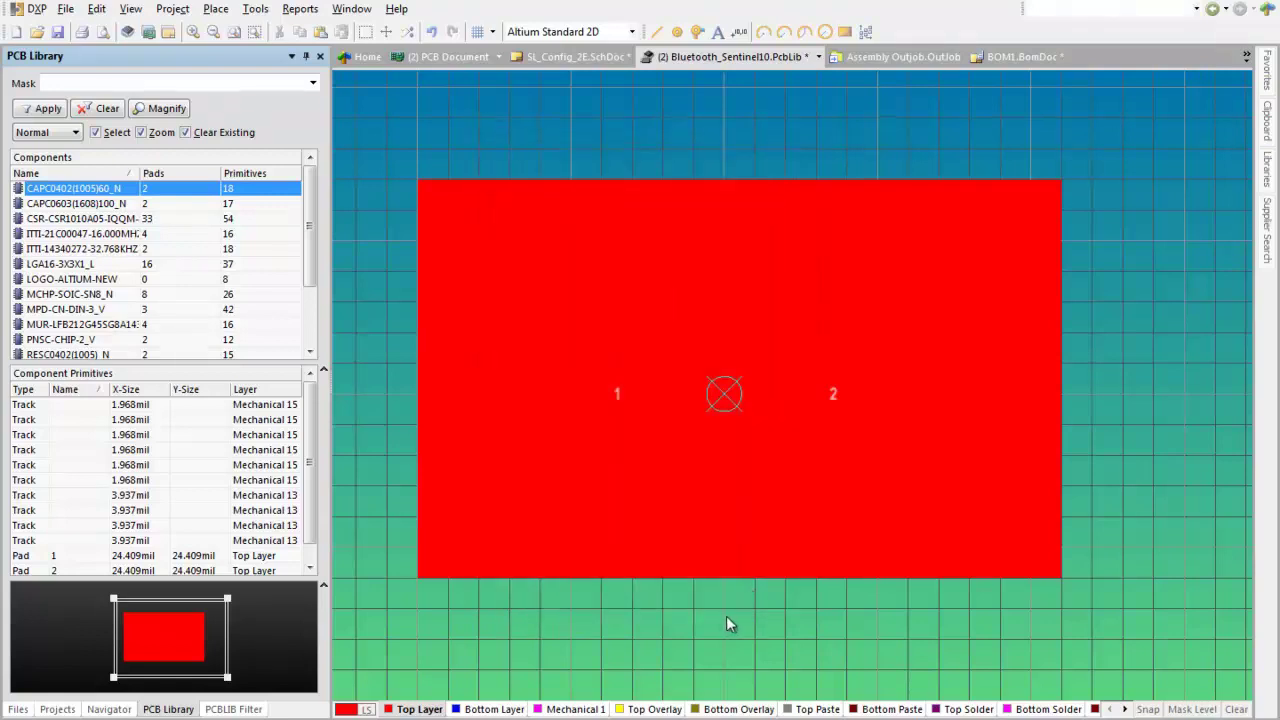
pyautogui.rightClick(102, 190)
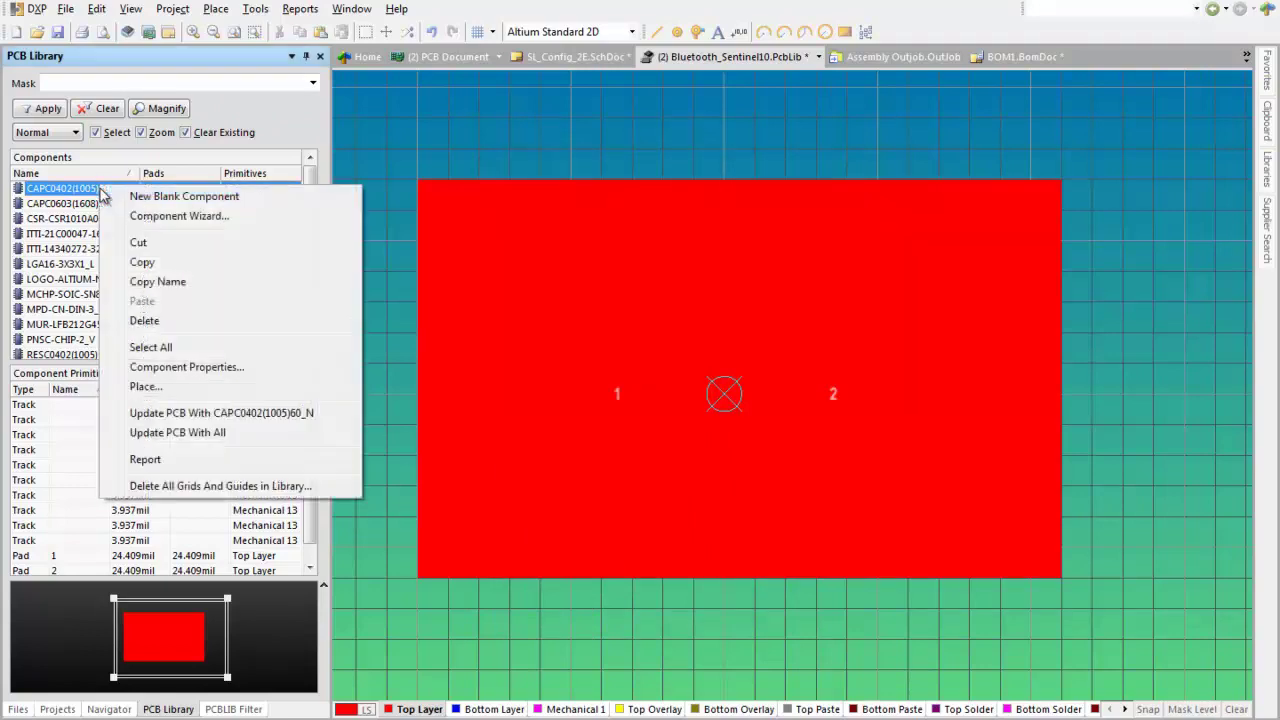
pyautogui.click(143, 387)
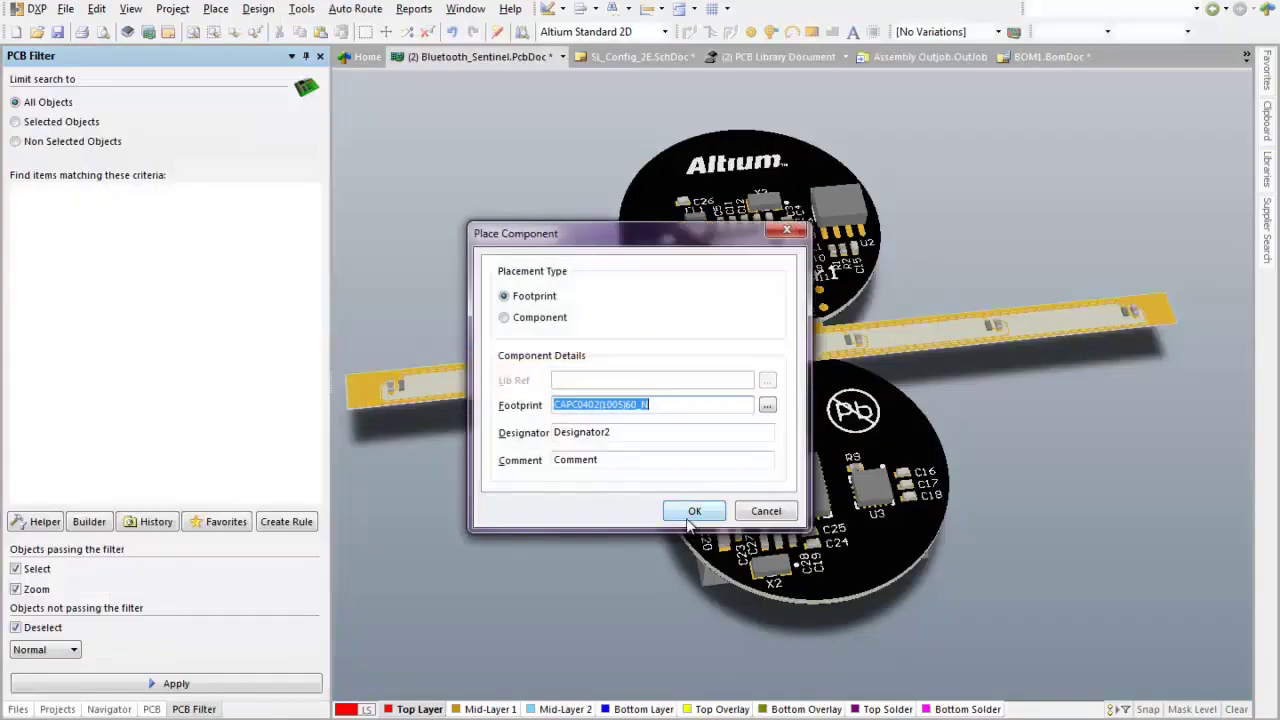
pyautogui.click(690, 512)
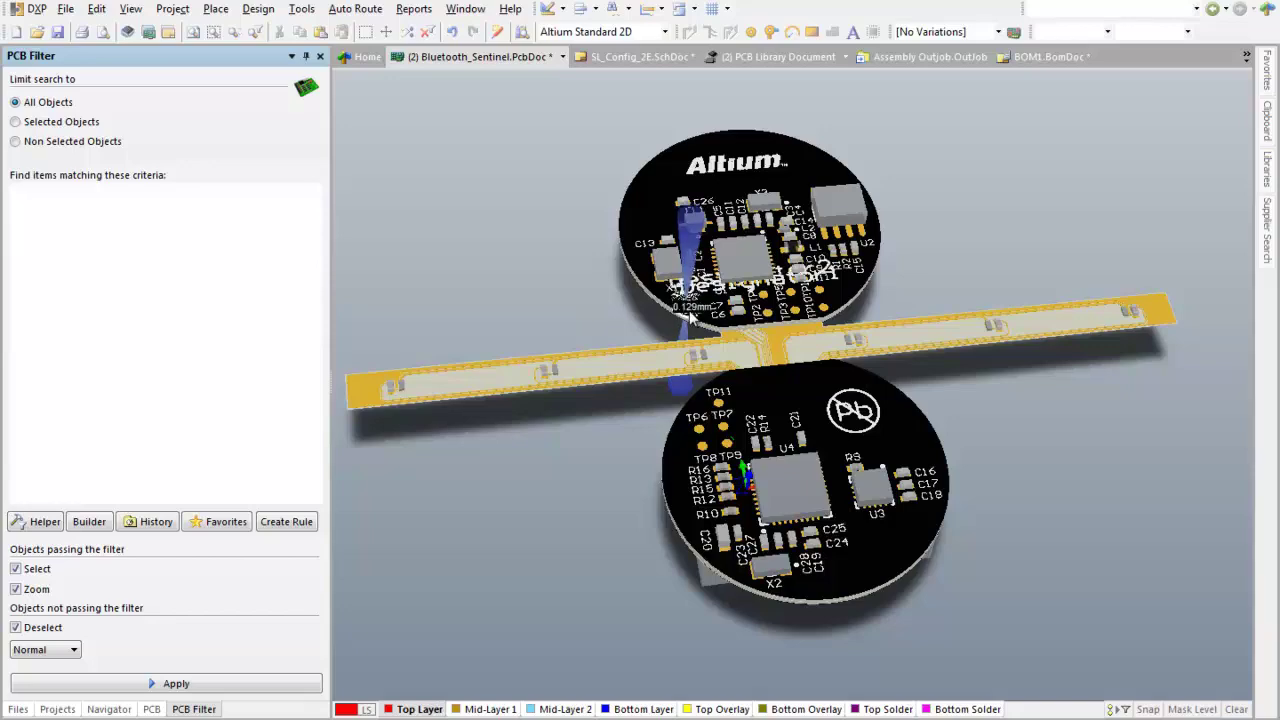
pyautogui.press('Tab')
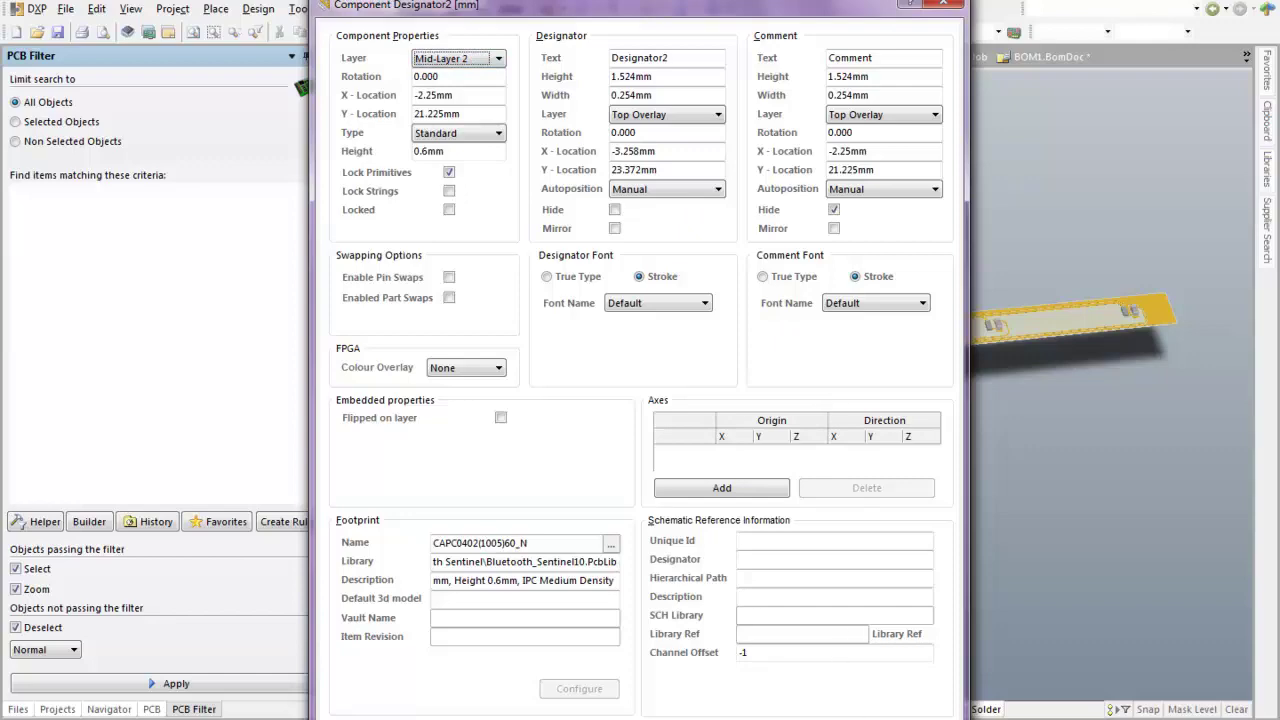
pyautogui.press('Return')
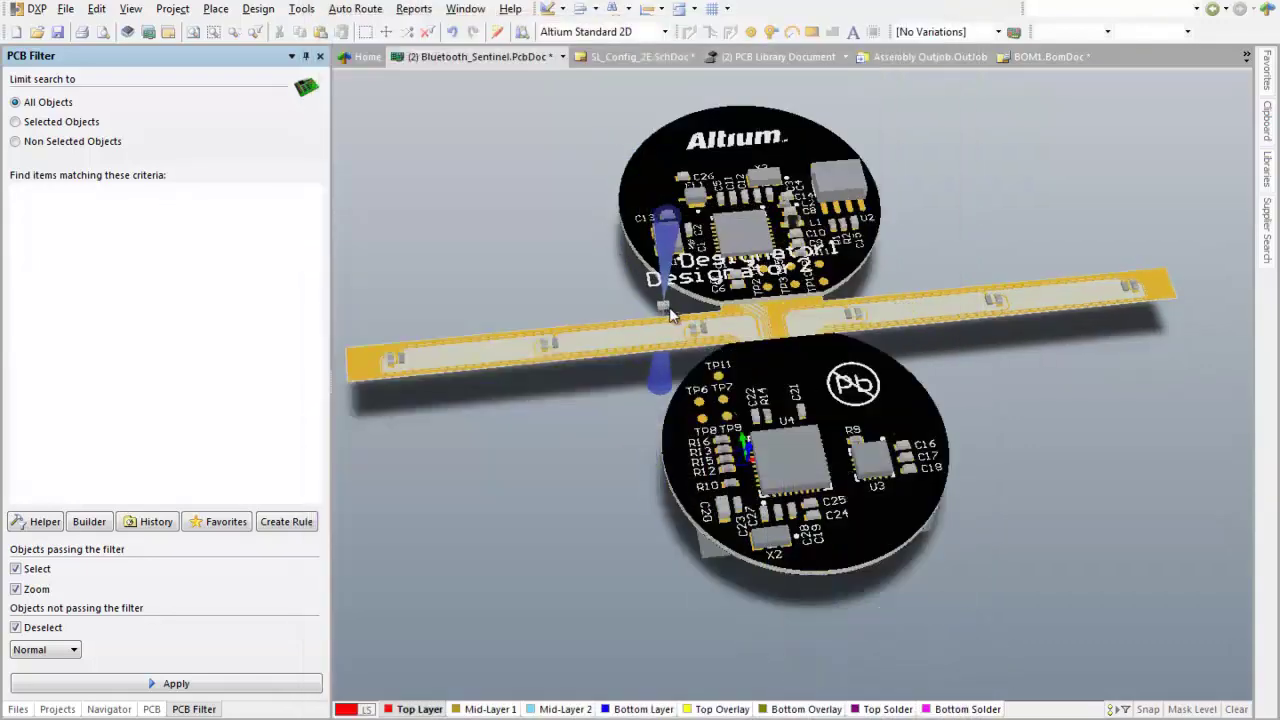
# Zoom in and drop the capacitor beside C6 and C7, cancelling any further placement
pyautogui.moveTo(670, 315); pyautogui.dragTo(686, 390, button='right')
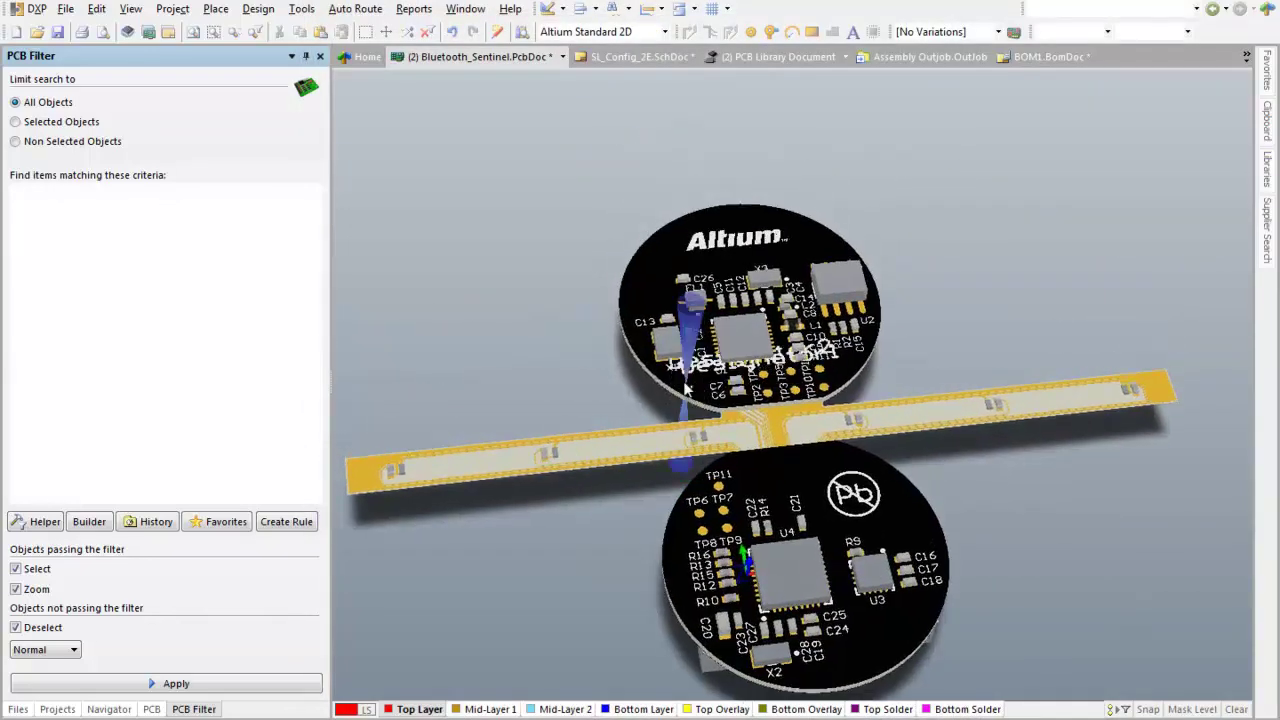
pyautogui.keyDown('ctrl'); pyautogui.scroll(4, 685, 415); pyautogui.keyUp('ctrl')
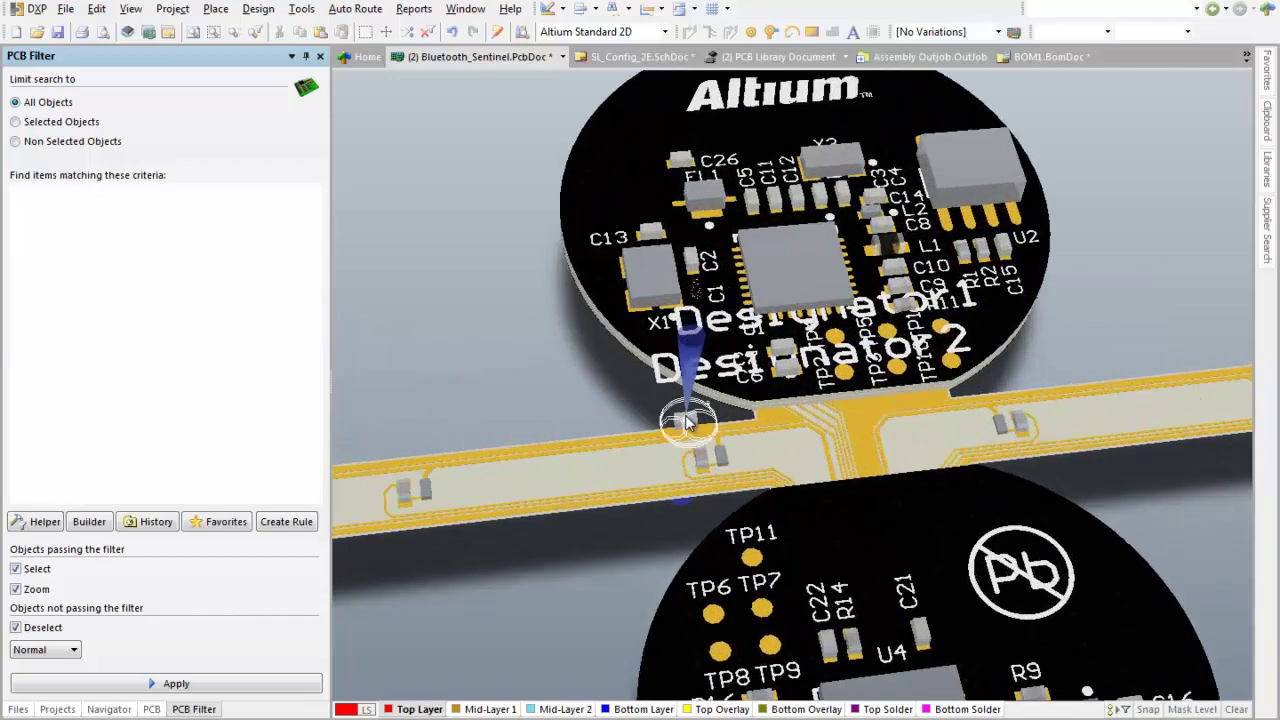
pyautogui.keyDown('ctrl'); pyautogui.scroll(5, 685, 415); pyautogui.keyUp('ctrl')
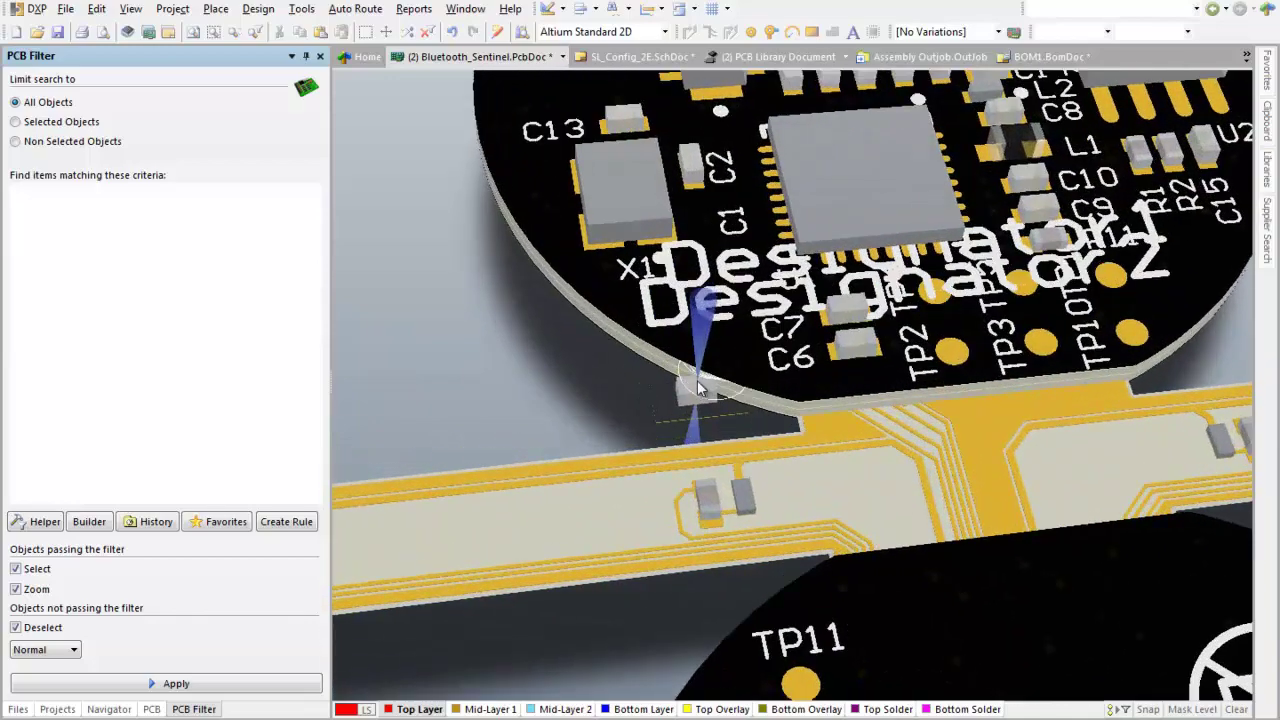
pyautogui.keyDown('ctrl'); pyautogui.scroll(5, 697, 380); pyautogui.keyUp('ctrl')
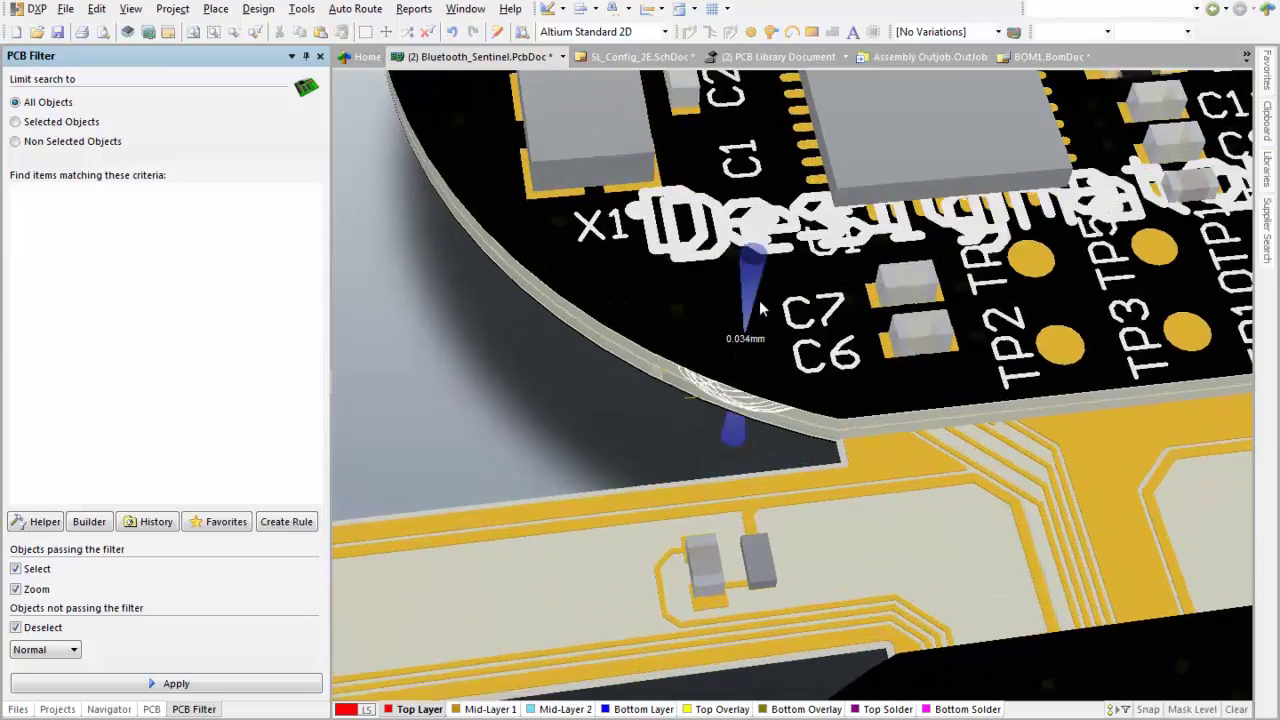
pyautogui.keyDown('ctrl'); pyautogui.scroll(5, 759, 307); pyautogui.keyUp('ctrl')
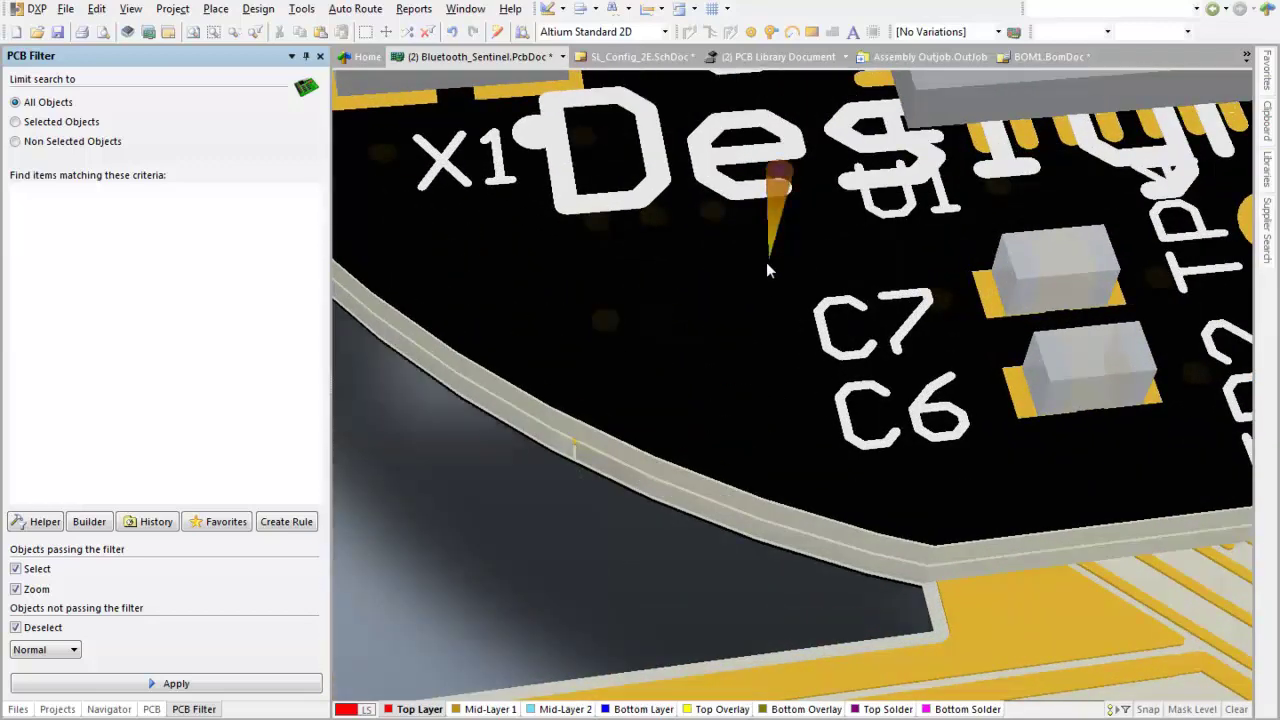
pyautogui.press('p')
pyautogui.press('c')
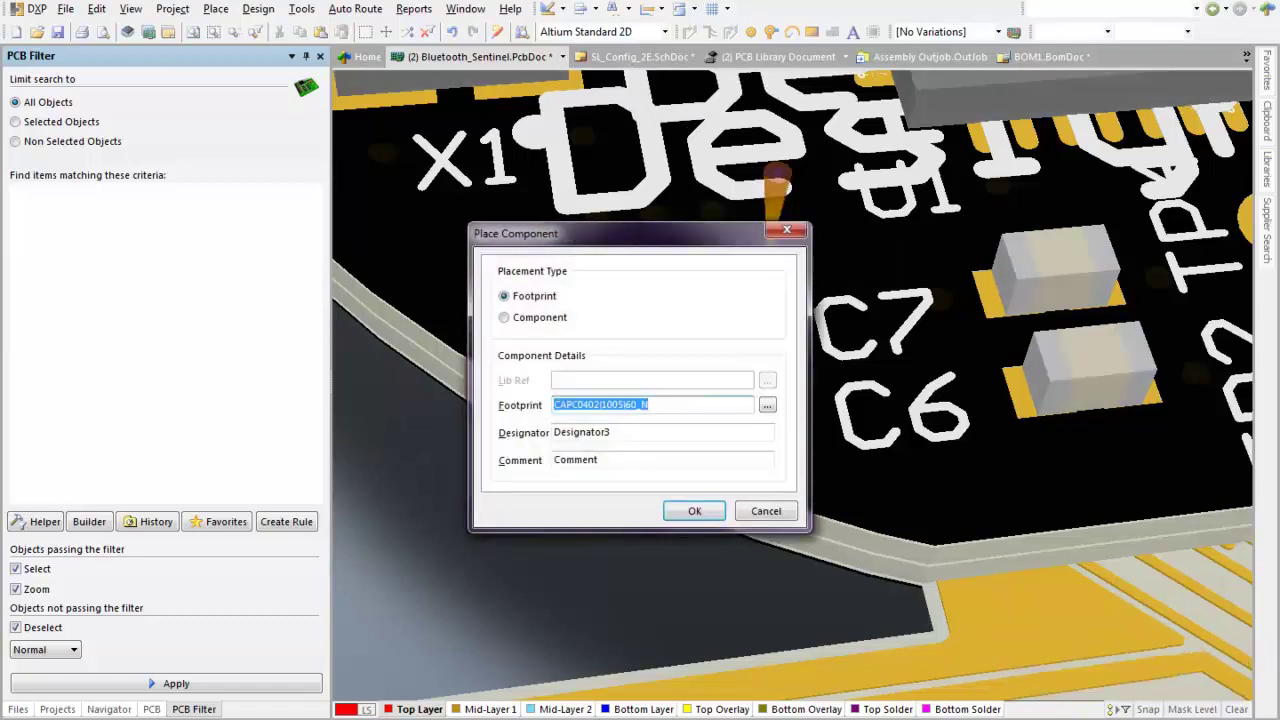
pyautogui.rightClick(300, 719)
pyautogui.click(778, 512)
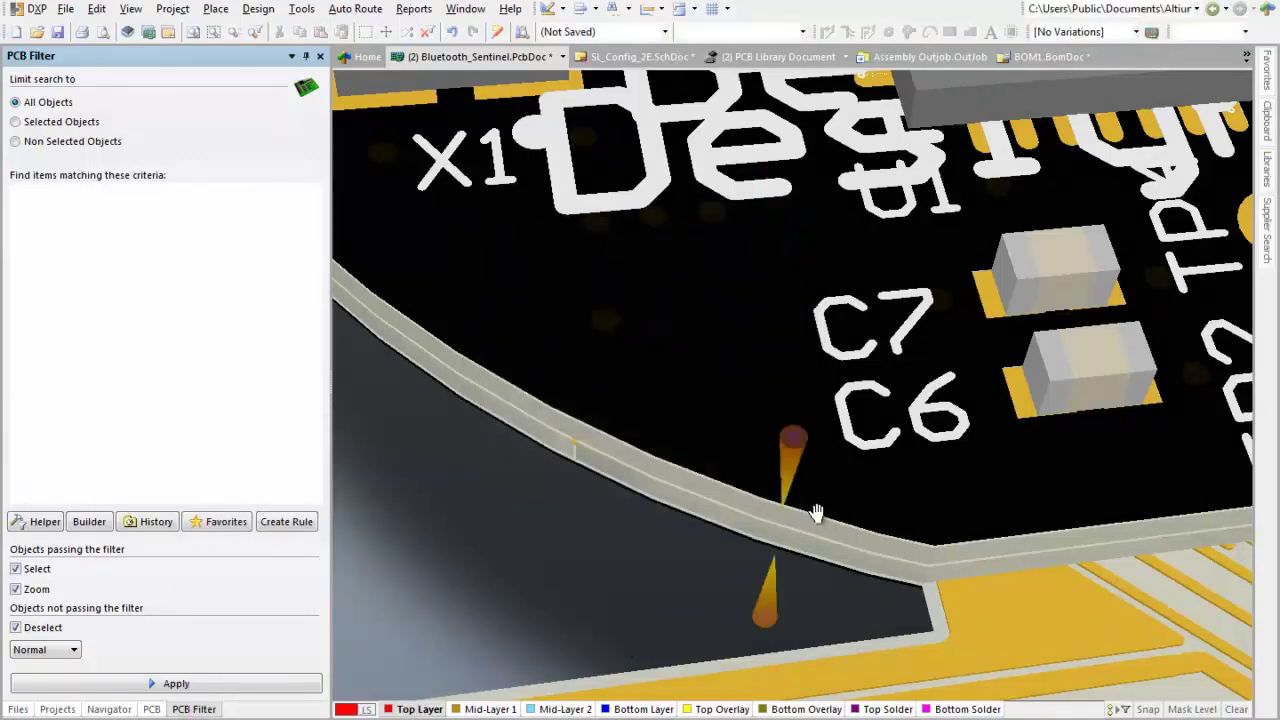
# Orbit and zoom the 3D view for a close-up of the embedded capacitor within the board edge
pyautogui.press('shift')
pyautogui.hotkey('ctrl', 'pagedown')
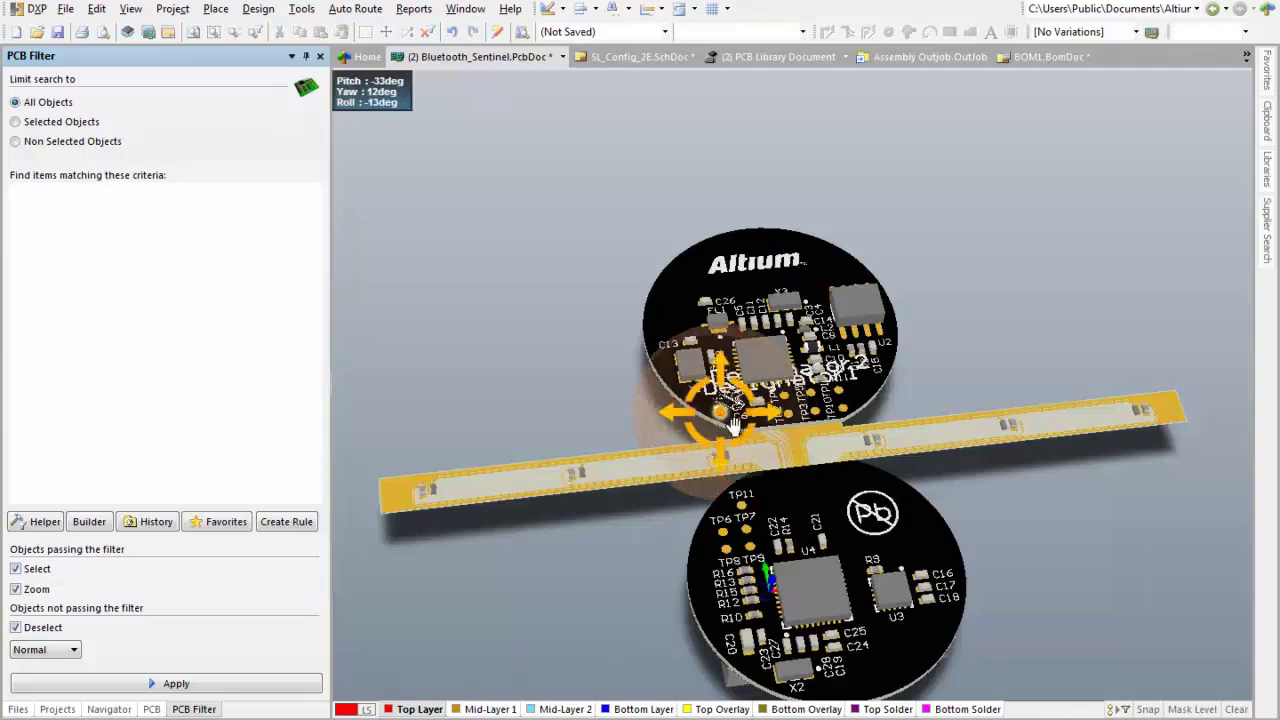
pyautogui.keyDown('shift'); pyautogui.moveTo(727, 420); pyautogui.dragTo(757, 240, button='right'); pyautogui.keyUp('shift')
pyautogui.keyDown('ctrl'); pyautogui.scroll(10, 700, 410); pyautogui.keyUp('ctrl')
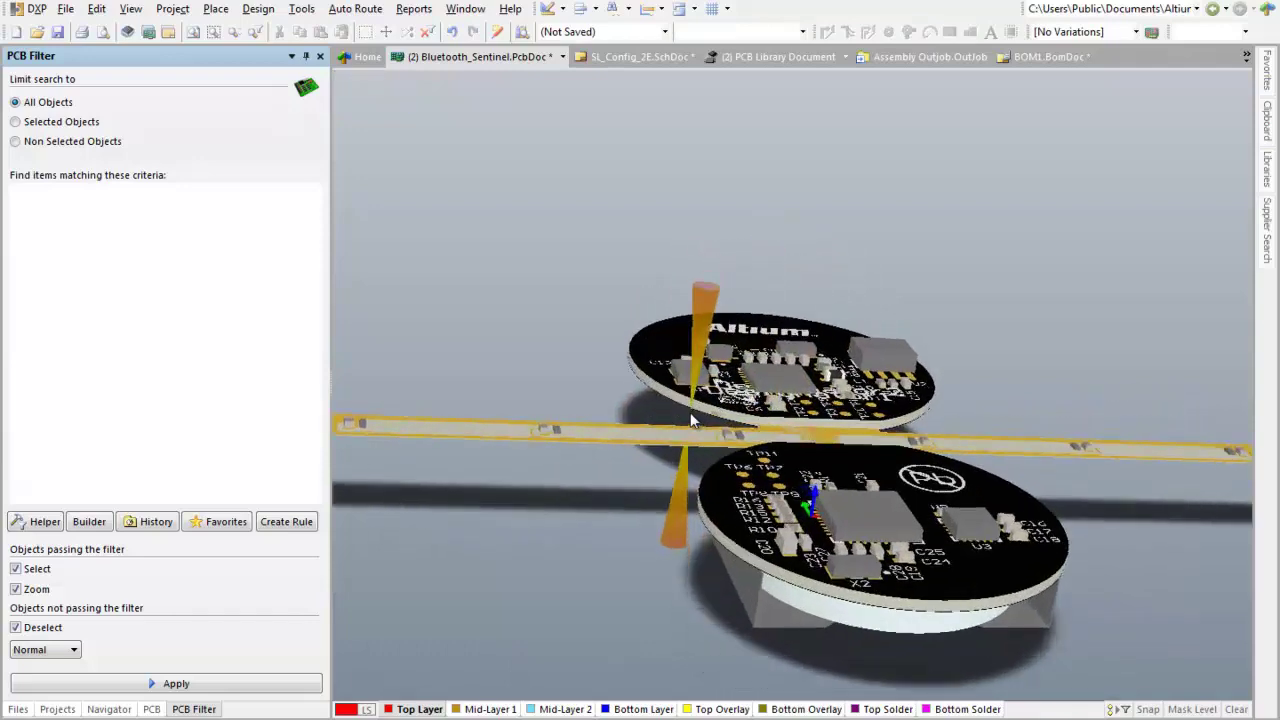
pyautogui.keyDown('ctrl'); pyautogui.scroll(6, 763, 430); pyautogui.keyUp('ctrl')
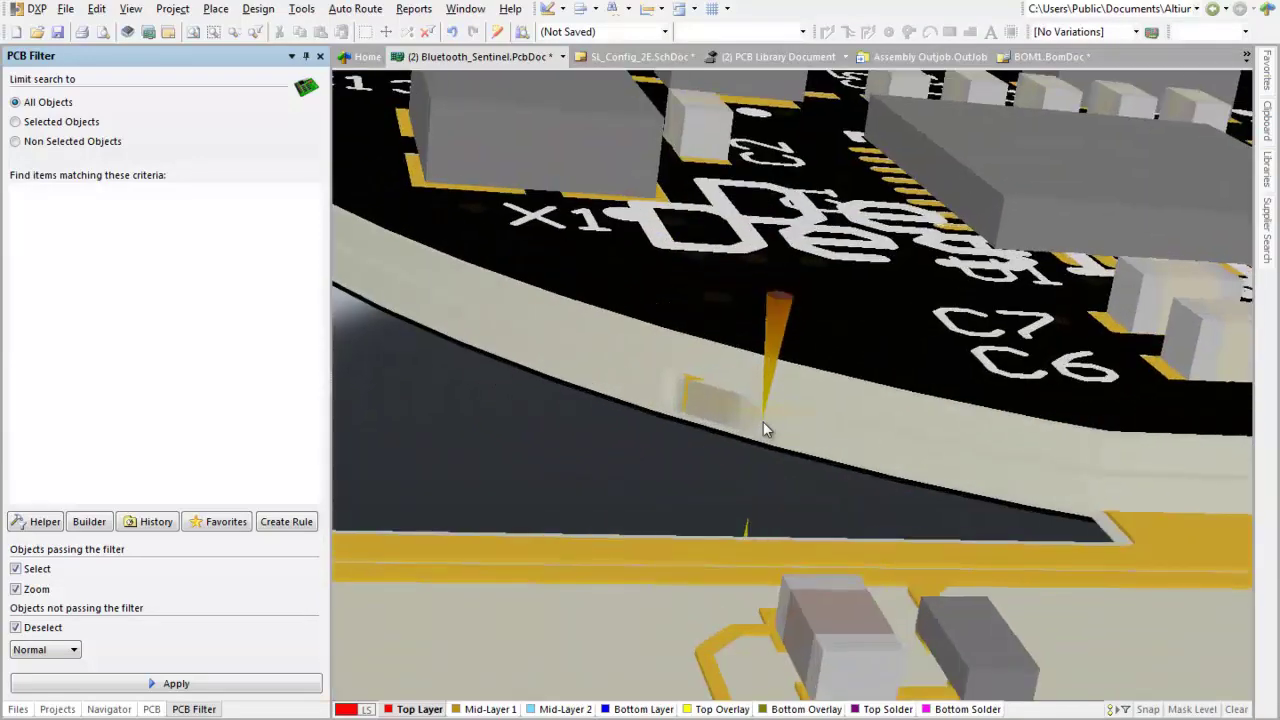
pyautogui.press('shift')
pyautogui.keyDown('shift'); pyautogui.moveTo(800, 394); pyautogui.dragTo(773, 439, button='right'); pyautogui.keyUp('shift')
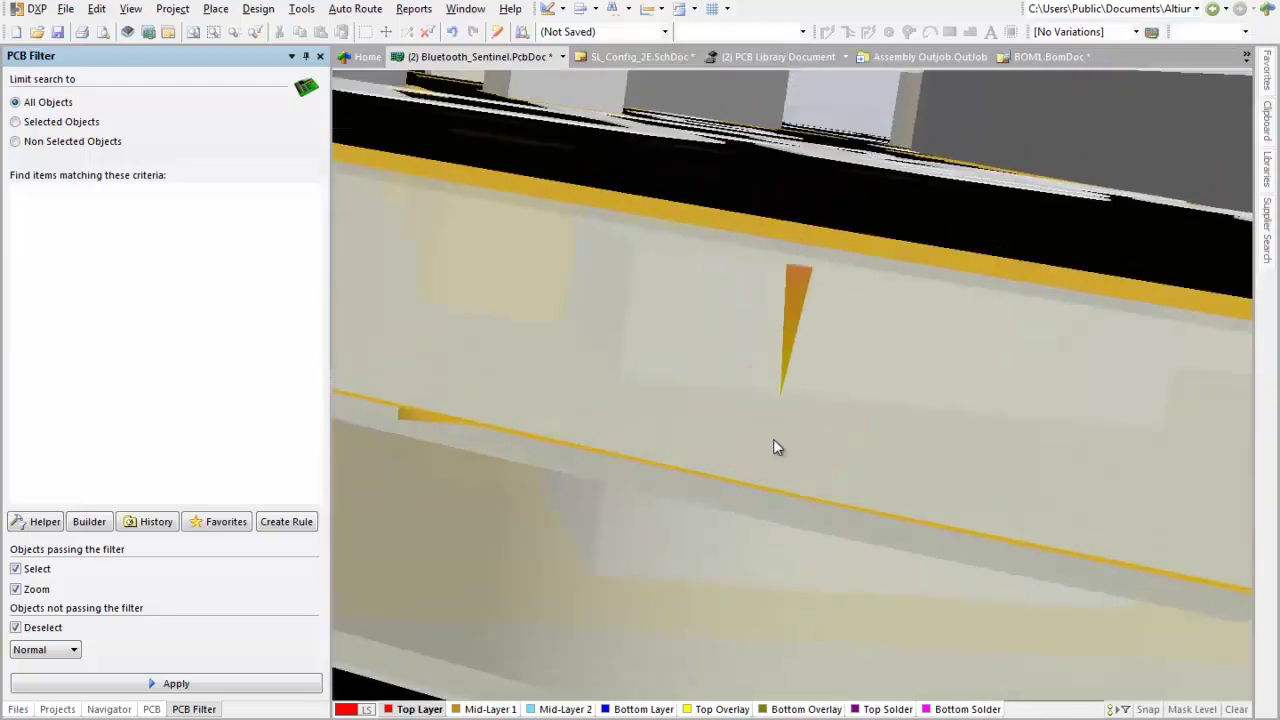
pyautogui.keyDown('ctrl'); pyautogui.scroll(5, 729, 440); pyautogui.keyUp('ctrl')
pyautogui.keyDown('shift'); pyautogui.moveTo(733, 434); pyautogui.dragTo(816, 379, button='right'); pyautogui.keyUp('shift')
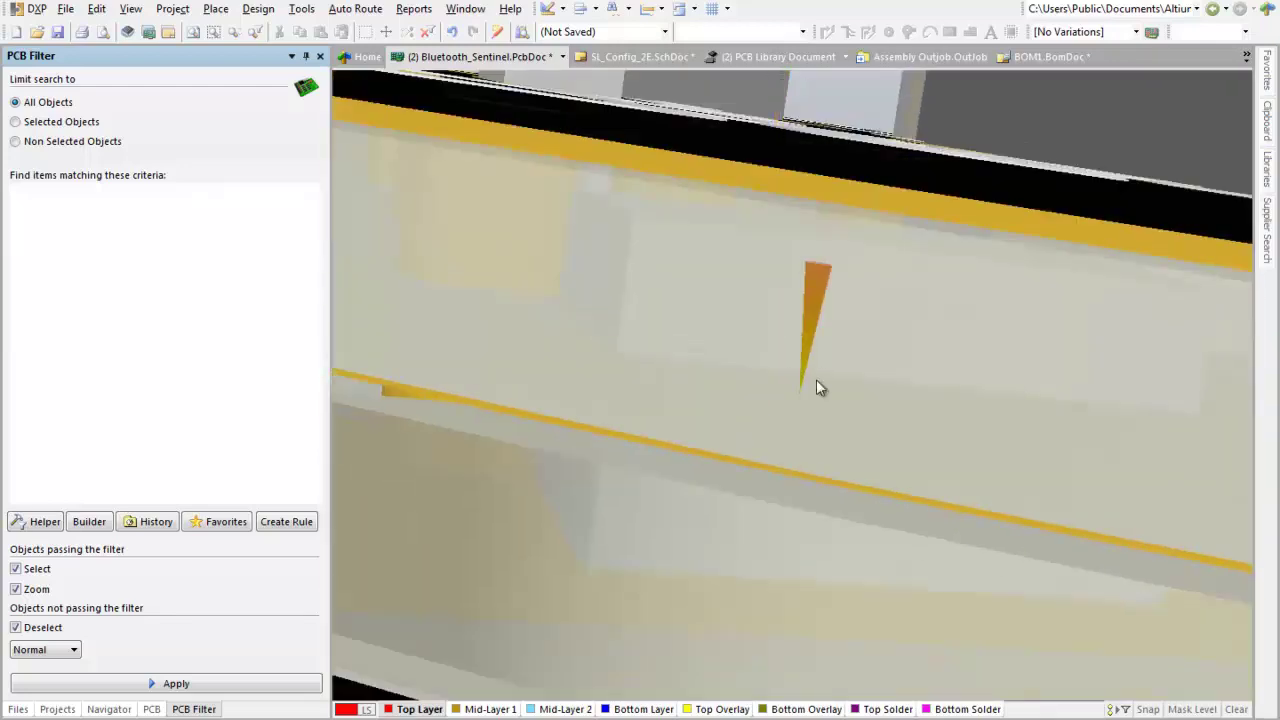
pyautogui.keyDown('ctrl'); pyautogui.scroll(3, 983, 320); pyautogui.keyUp('ctrl')
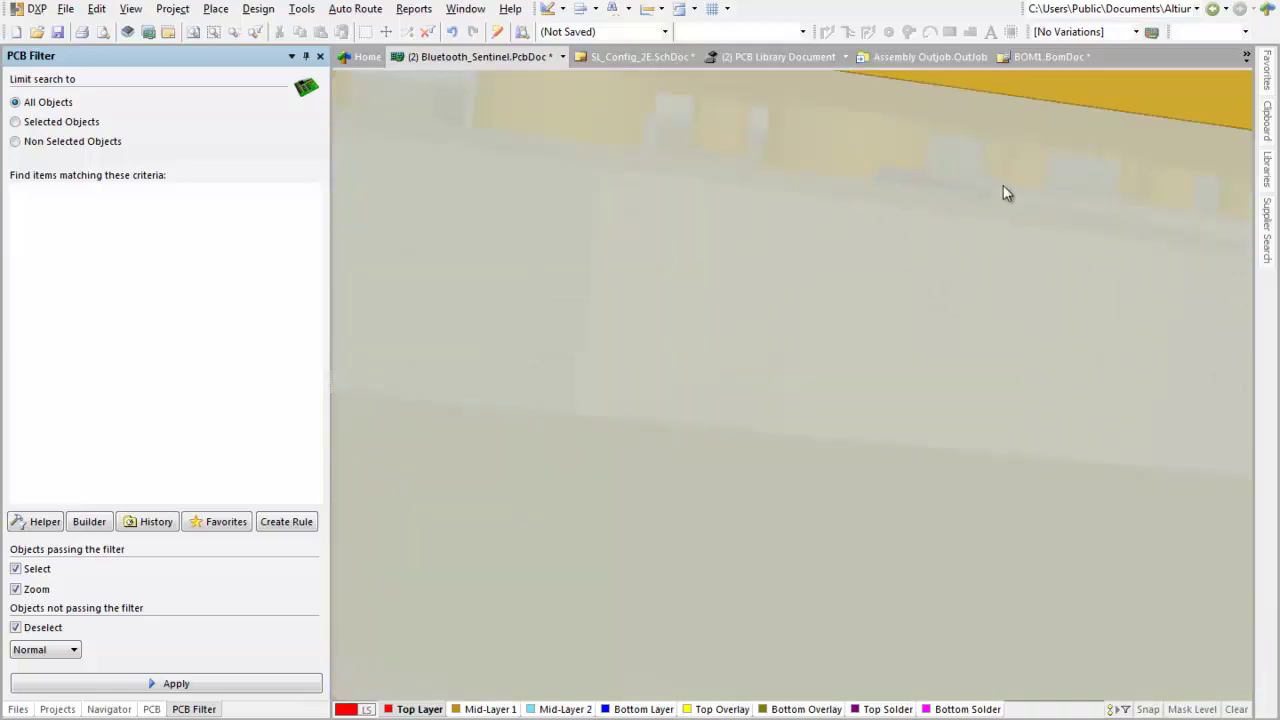
# Inspect the properties of U1's 3D body, then close them
pyautogui.moveTo(1003, 185)
pyautogui.click(994, 235)
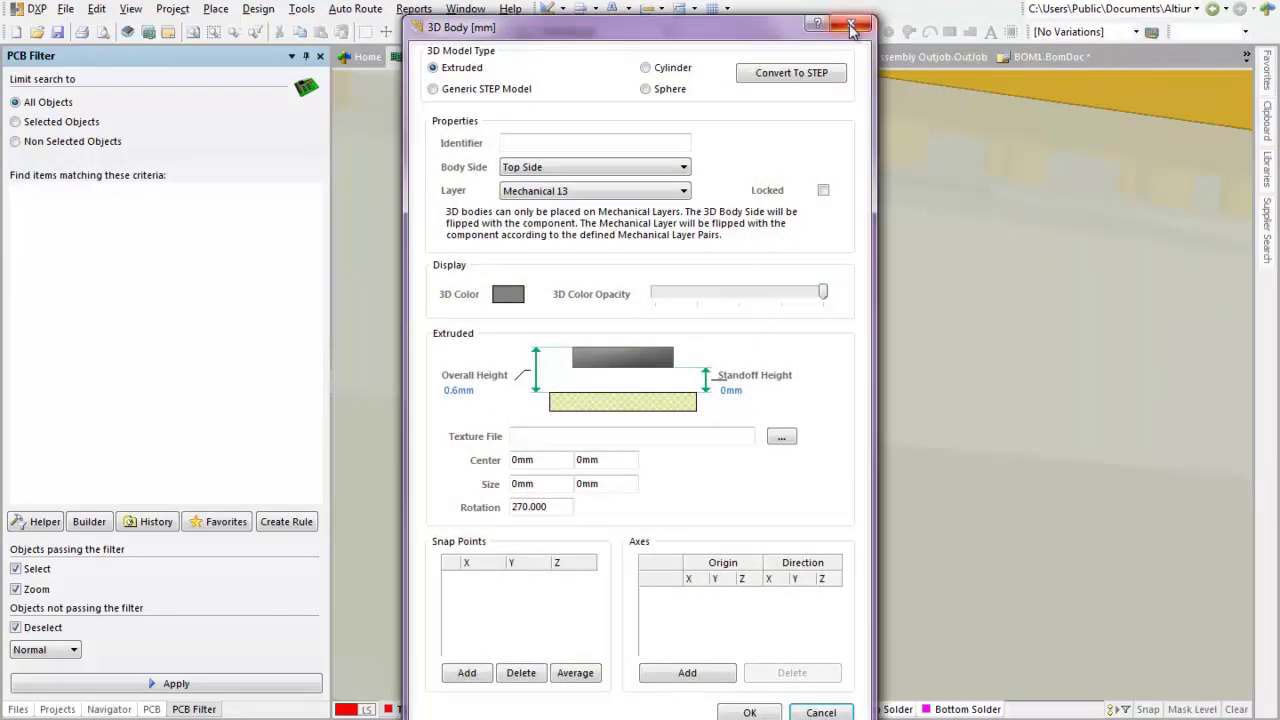
pyautogui.click(850, 26)
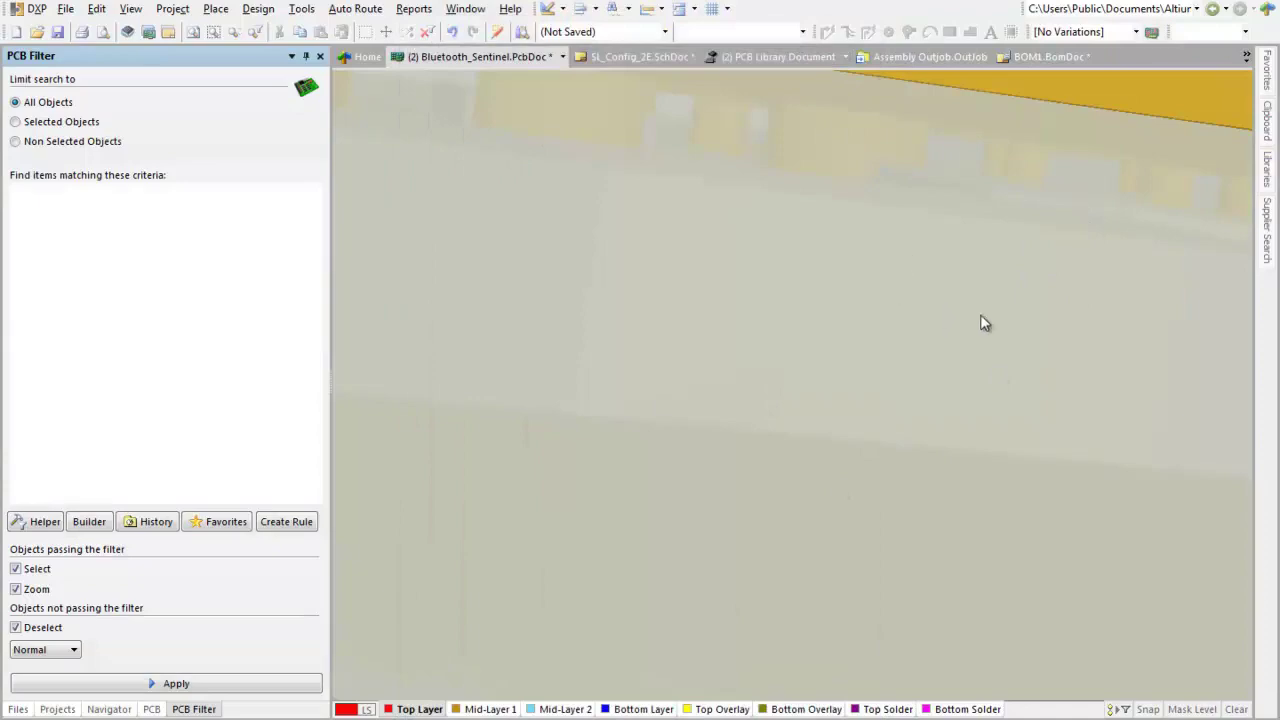
# Zoom out and orbit the 3D view until both round boards and the flex strip are visible
pyautogui.keyDown('ctrl'); pyautogui.scroll(-5, 850, 337); pyautogui.keyUp('ctrl')
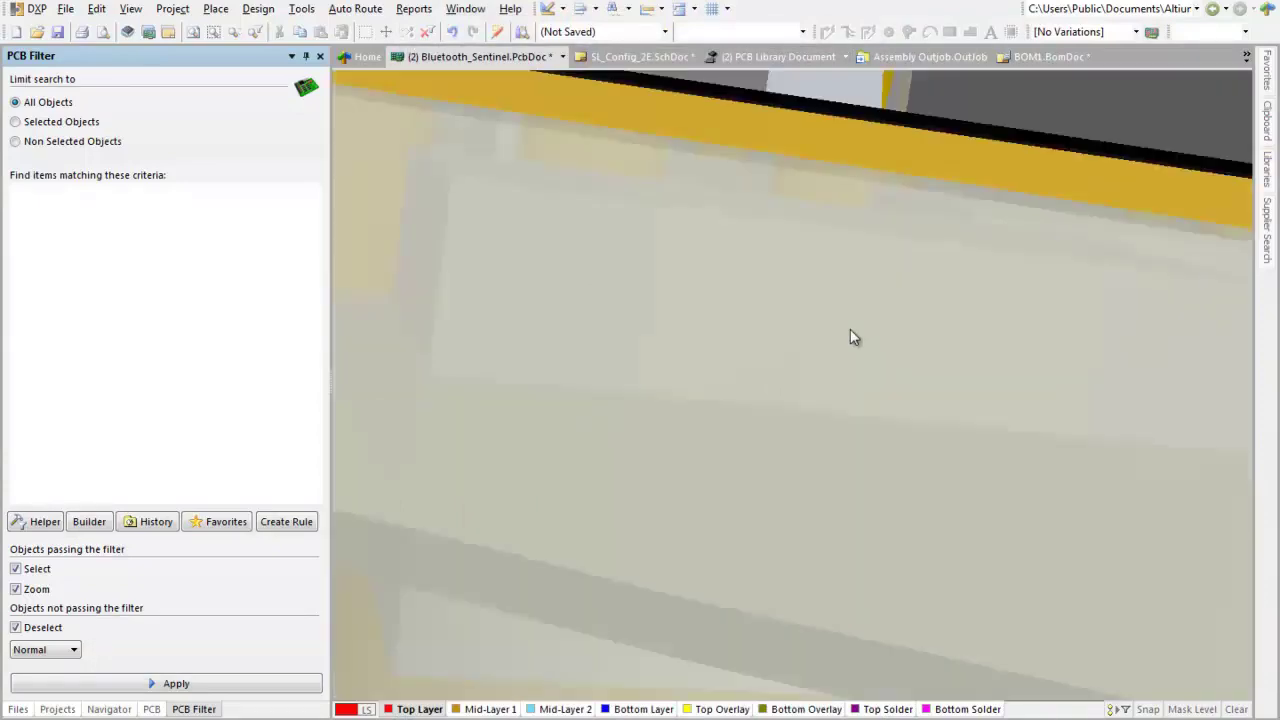
pyautogui.keyDown('ctrl'); pyautogui.scroll(-5, 850, 331); pyautogui.keyUp('ctrl')
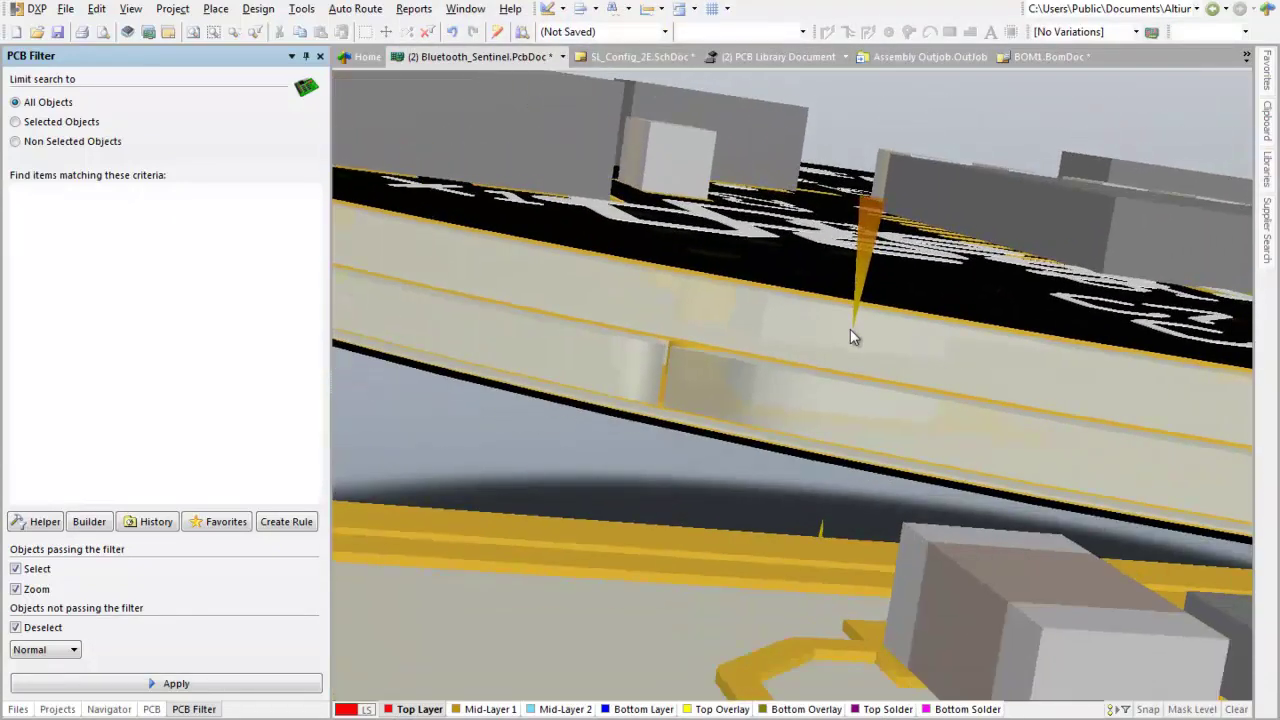
pyautogui.keyDown('ctrl'); pyautogui.scroll(-6, 850, 331); pyautogui.keyUp('ctrl')
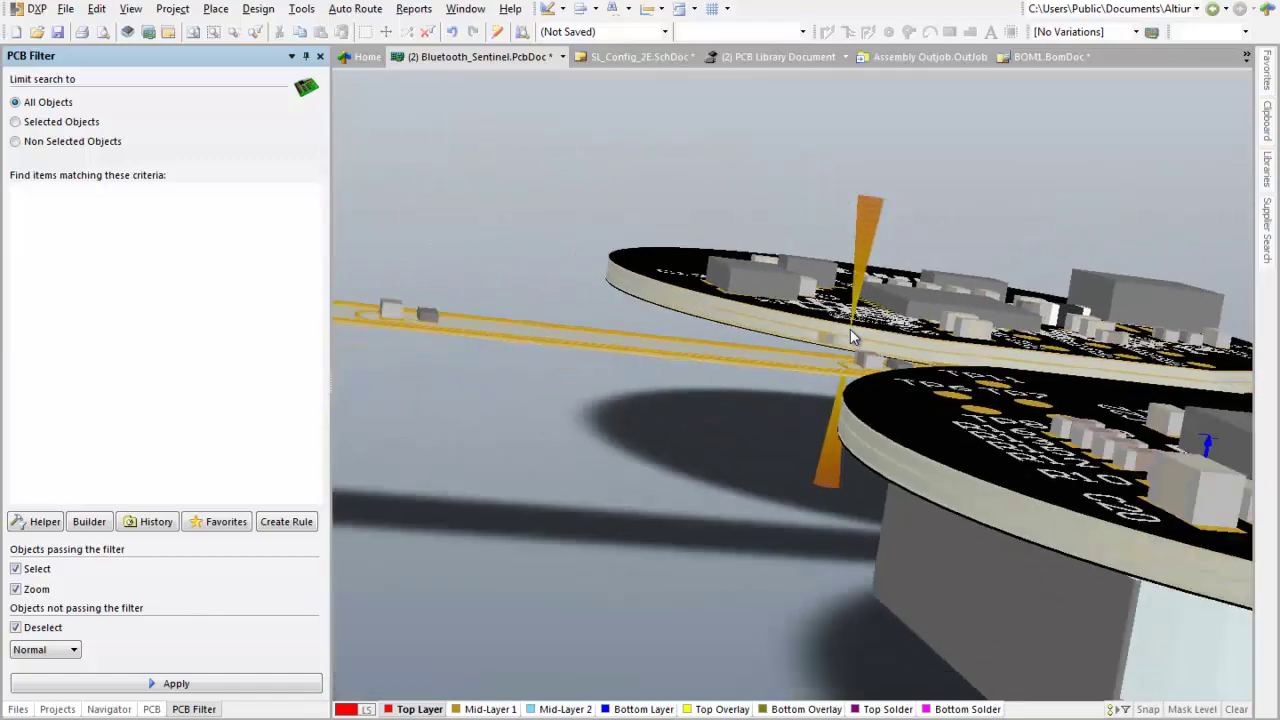
pyautogui.keyDown('shift'); pyautogui.moveTo(850, 337); pyautogui.dragTo(940, 472, button='right'); pyautogui.keyUp('shift')
pyautogui.keyDown('ctrl'); pyautogui.scroll(-8, 940, 472); pyautogui.keyUp('ctrl')
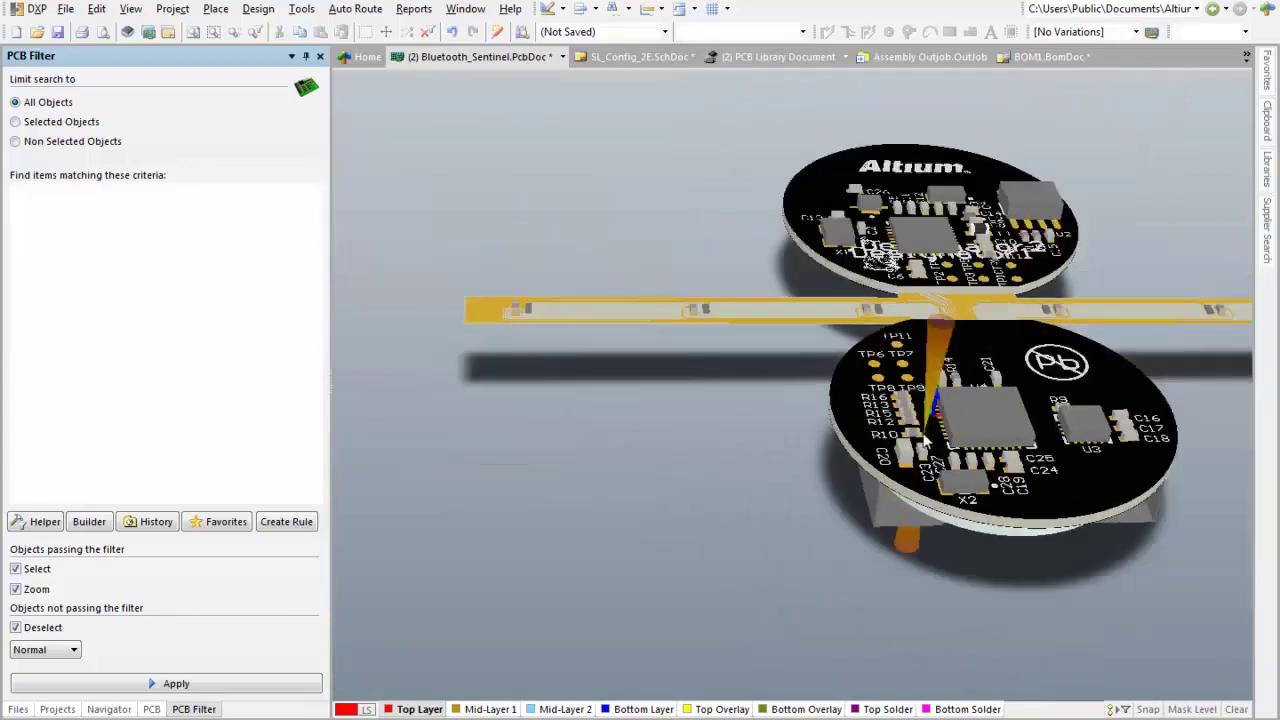
pyautogui.keyDown('shift'); pyautogui.moveTo(1030, 457); pyautogui.dragTo(886, 300, button='right'); pyautogui.keyUp('shift')
pyautogui.keyDown('ctrl'); pyautogui.scroll(6, 880, 345); pyautogui.keyUp('ctrl')
pyautogui.keyDown('ctrl'); pyautogui.scroll(-3, 880, 330); pyautogui.keyUp('ctrl')
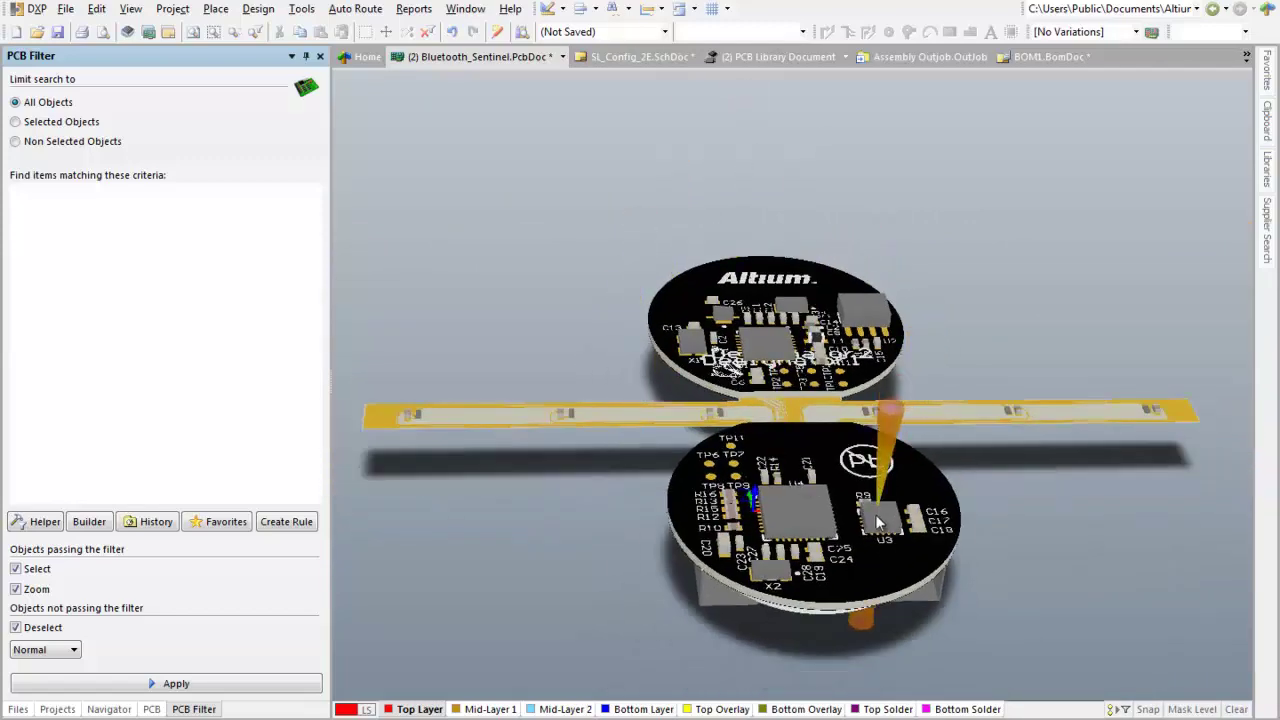
# Show the project tree and pick EAGLE Projects and Designs in the Import Wizard, then close it unused
pyautogui.click(52, 709)
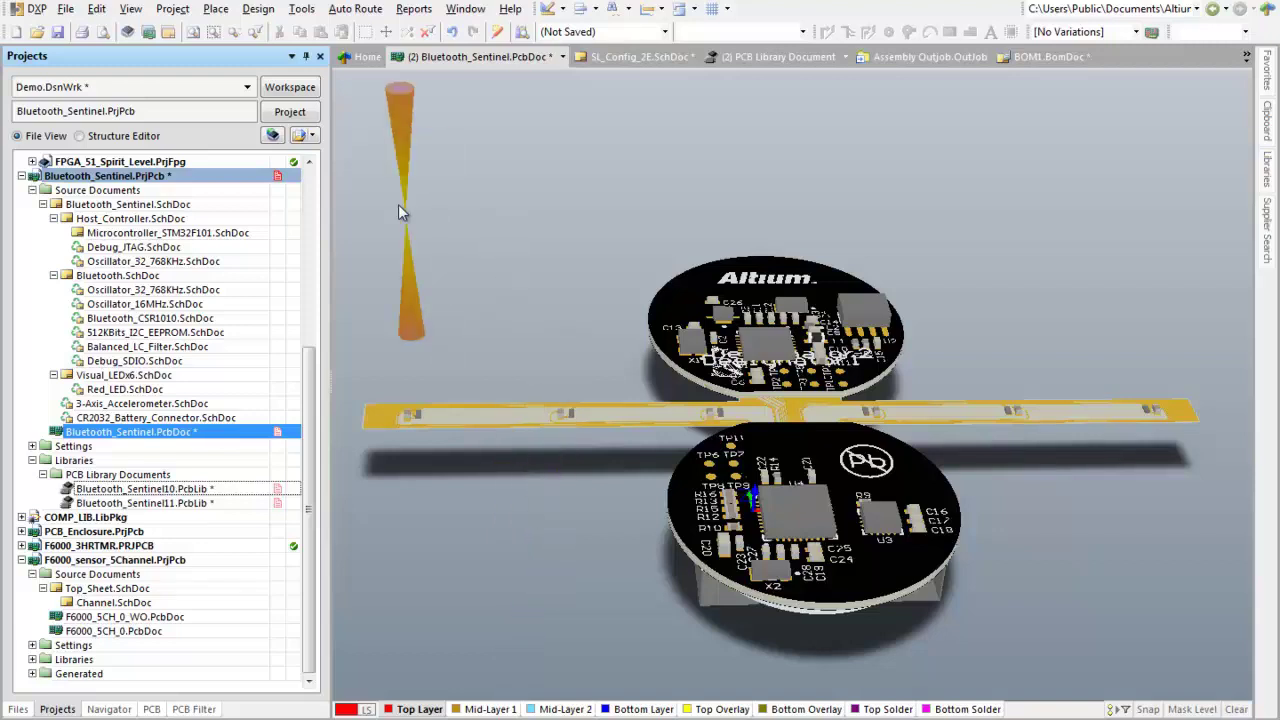
pyautogui.click(64, 9)
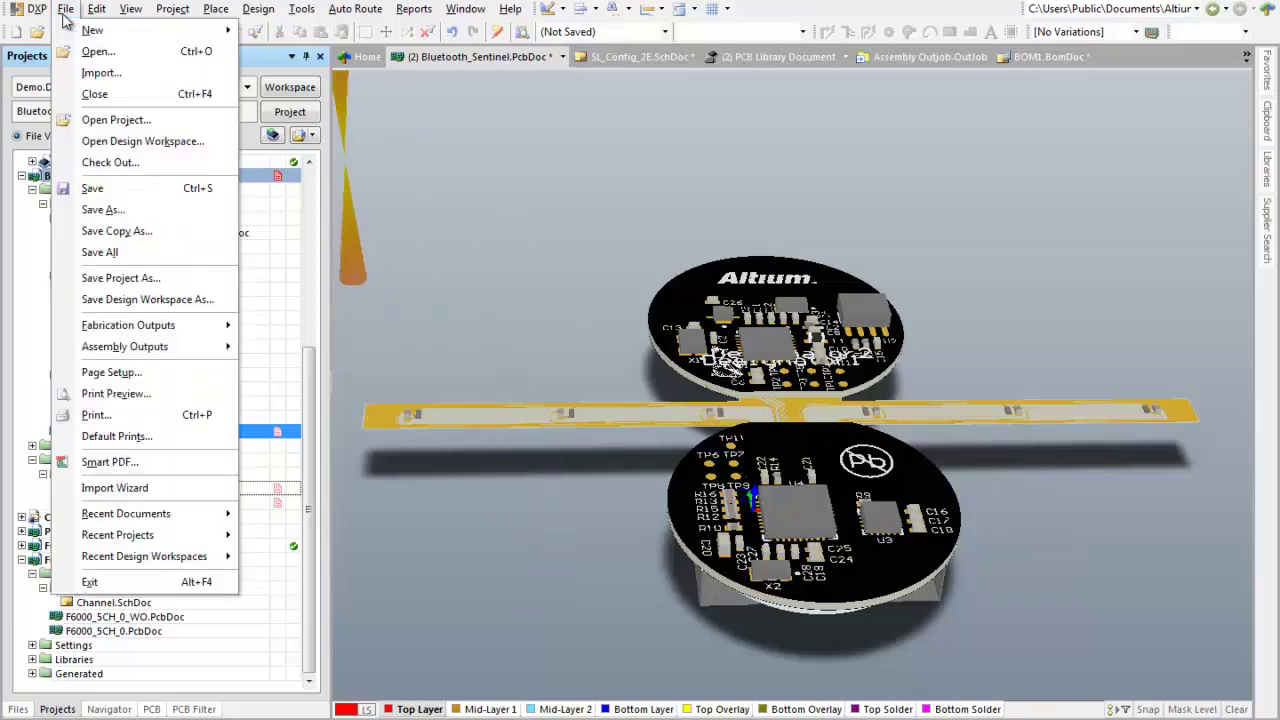
pyautogui.click(161, 494)
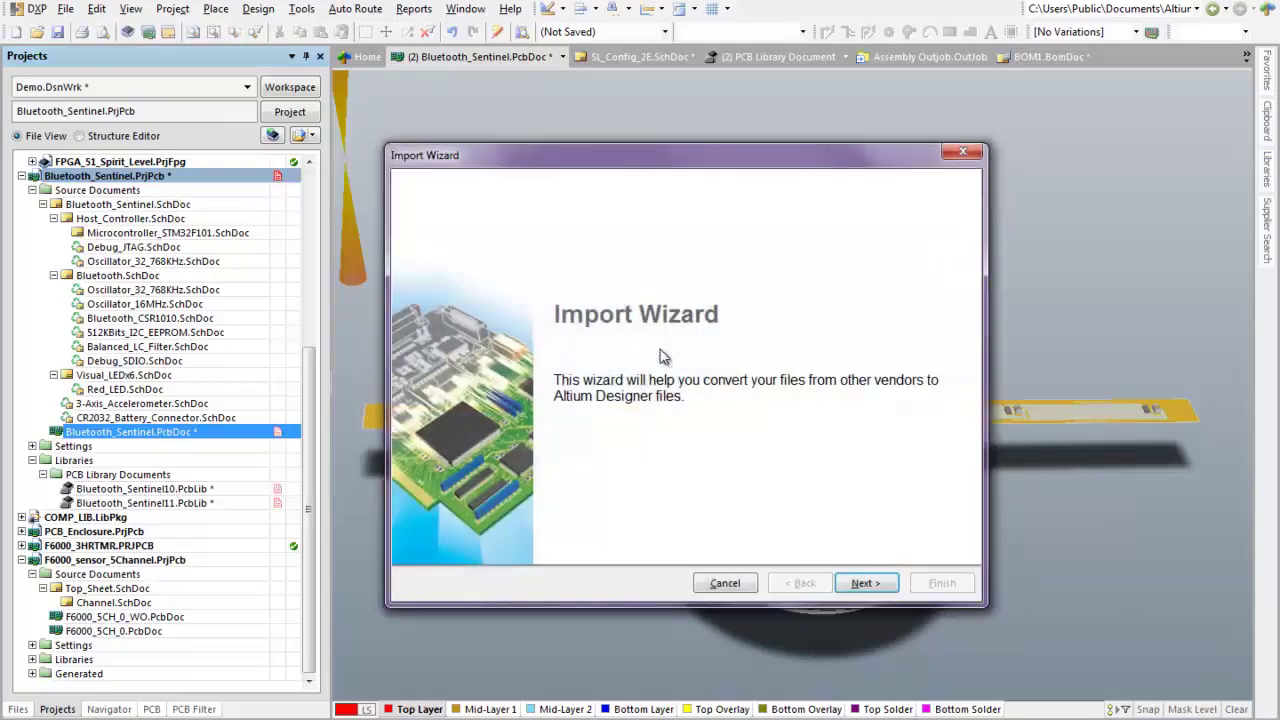
pyautogui.click(864, 584)
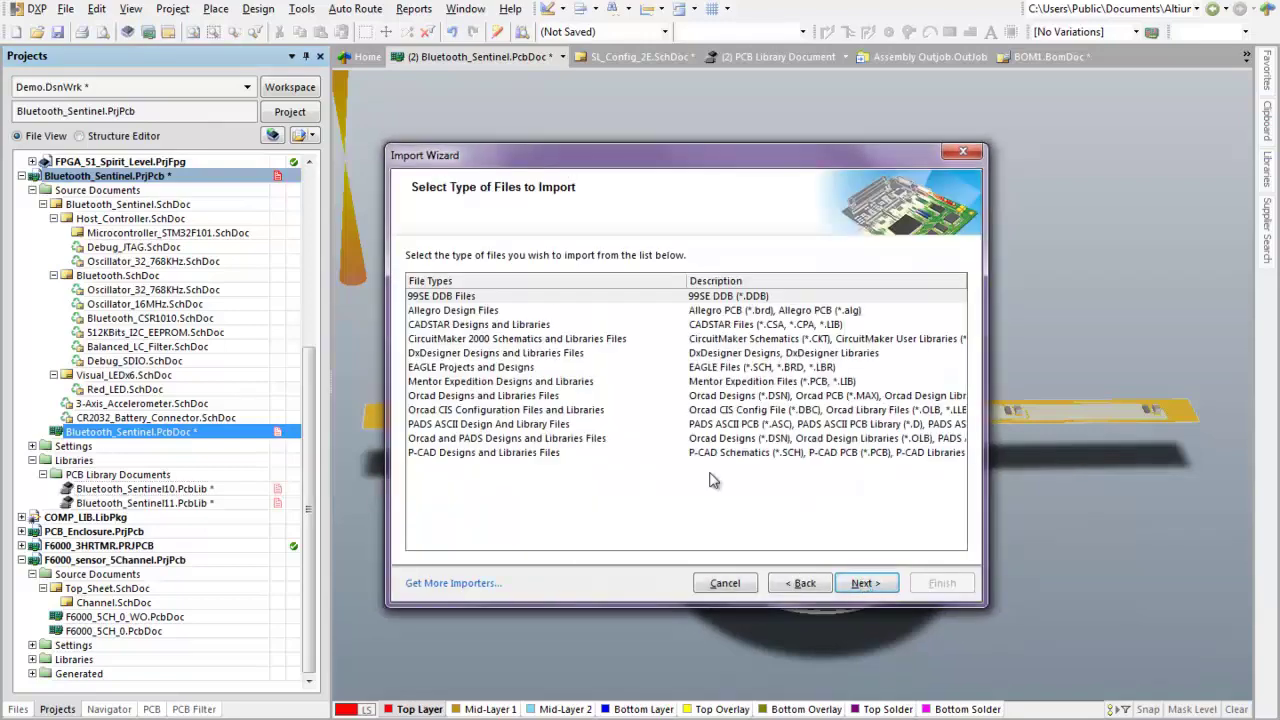
pyautogui.click(450, 368)
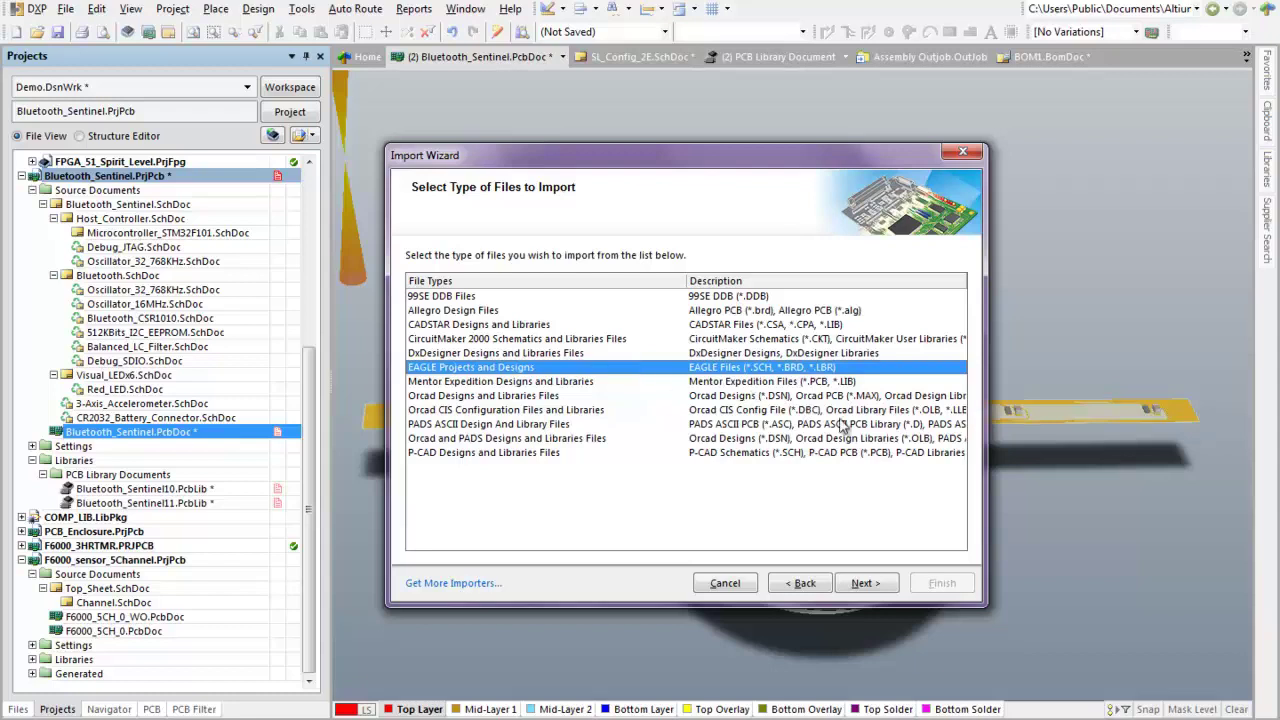
pyautogui.click(960, 154)
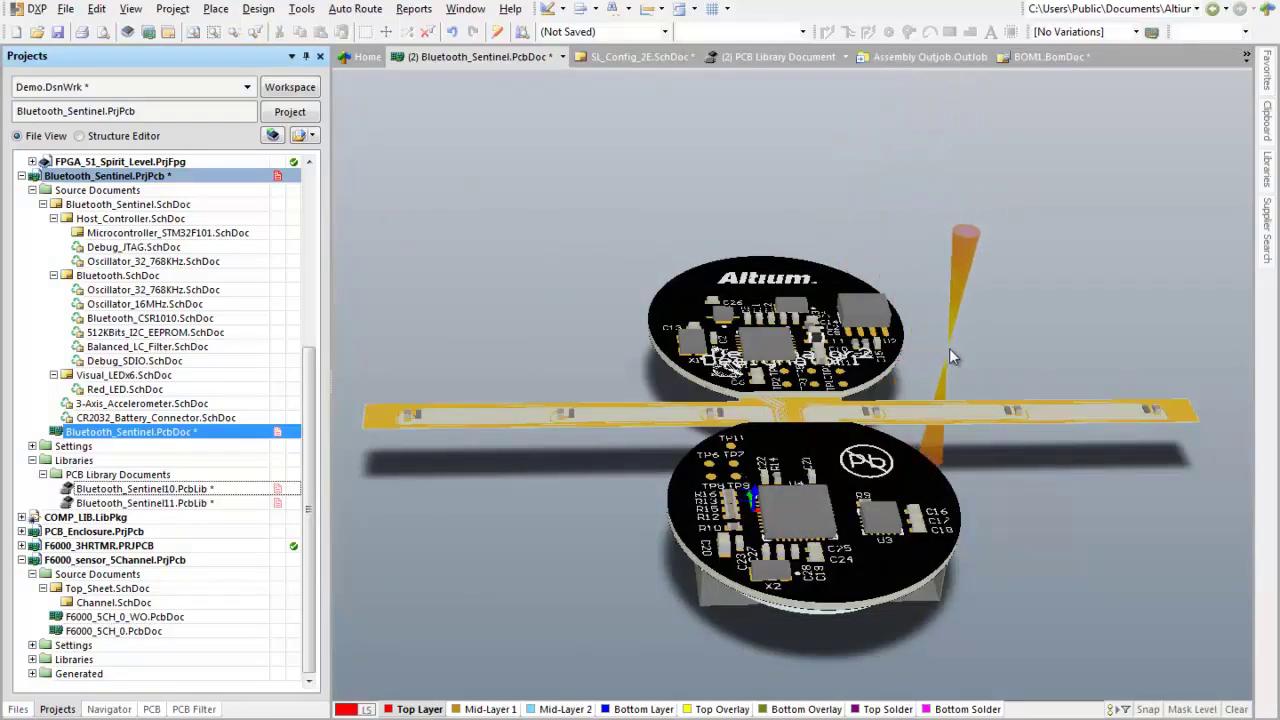
# Switch the board to 2D with the 2 key, then review the Add Stitching to Net settings and cancel
pyautogui.click(962, 323)
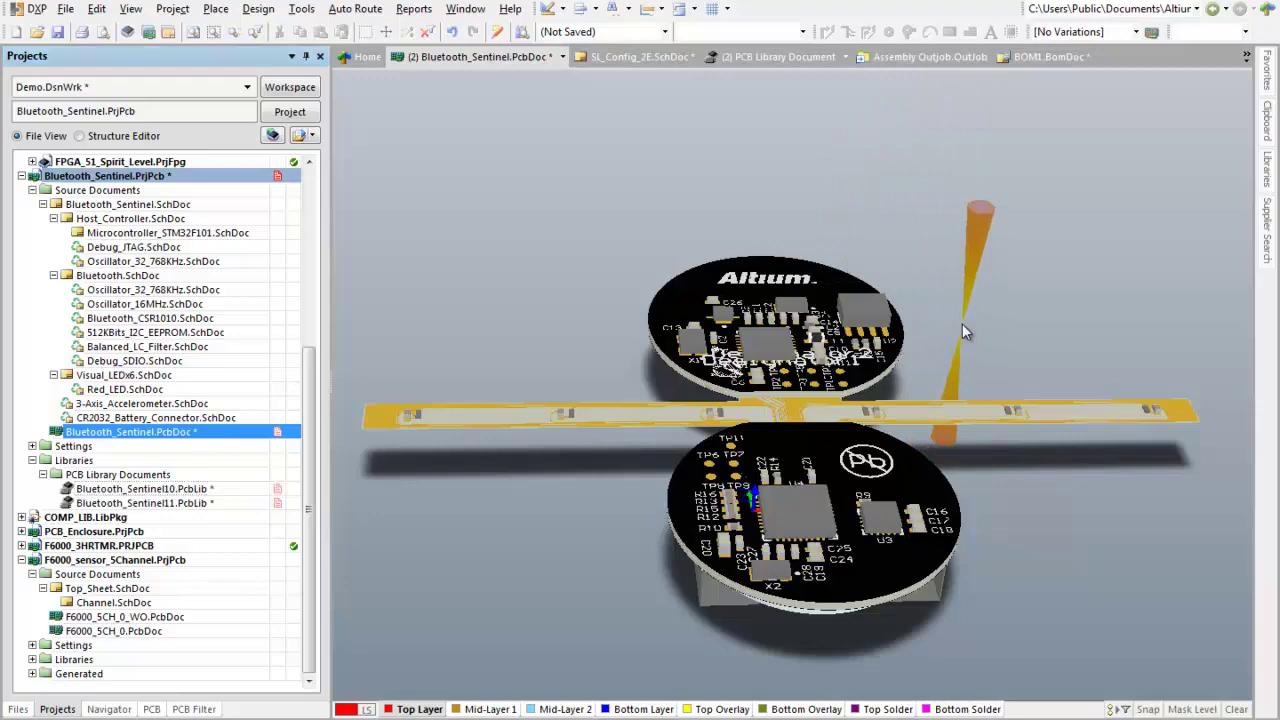
pyautogui.press('2')
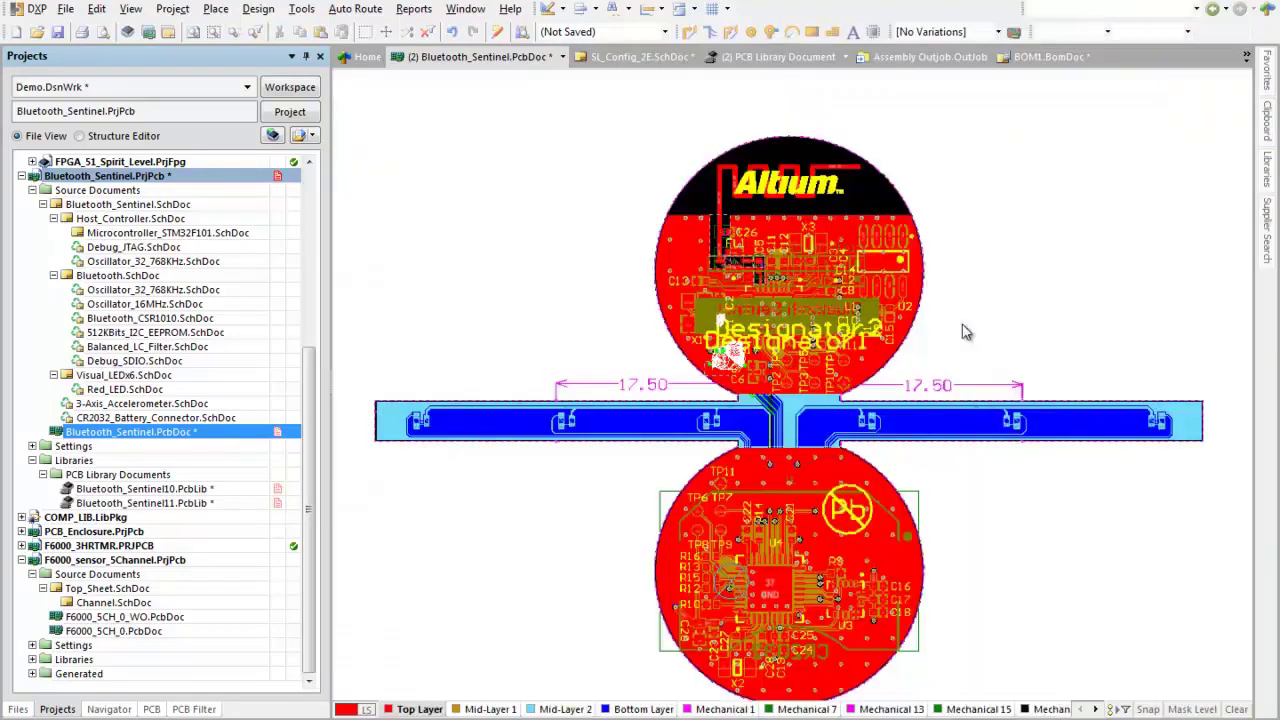
pyautogui.click(302, 9)
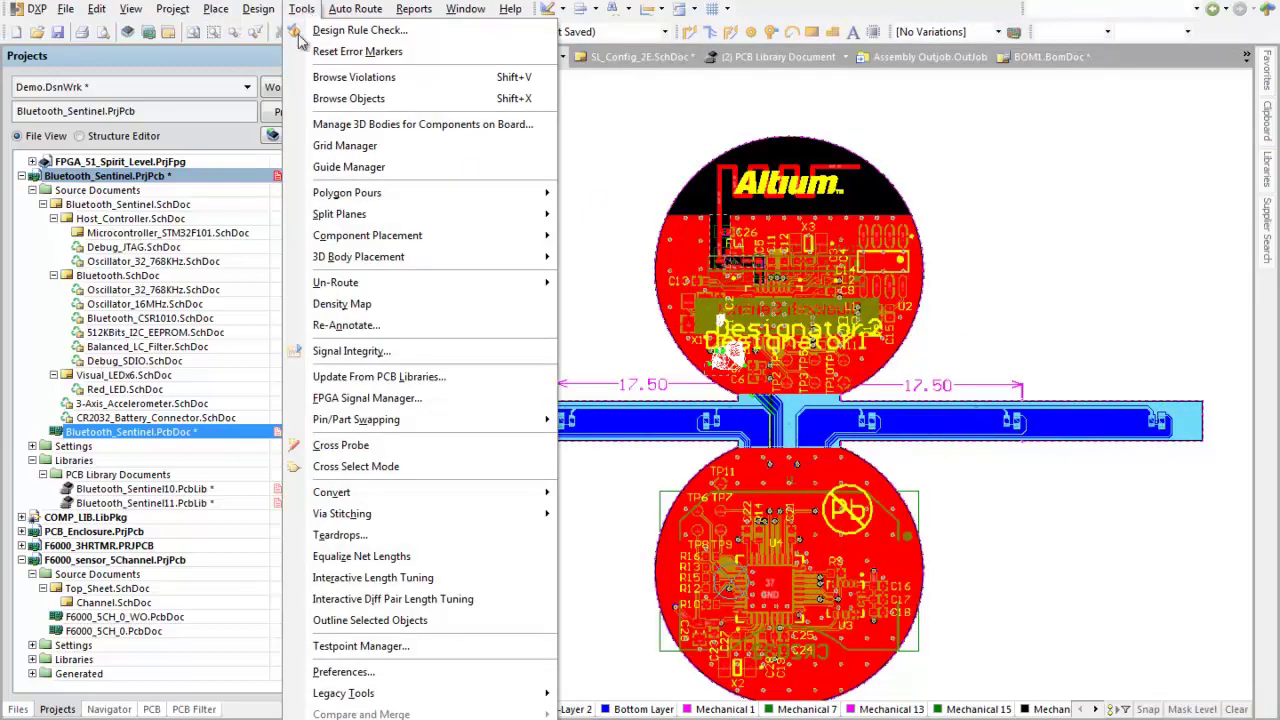
pyautogui.moveTo(380, 513)
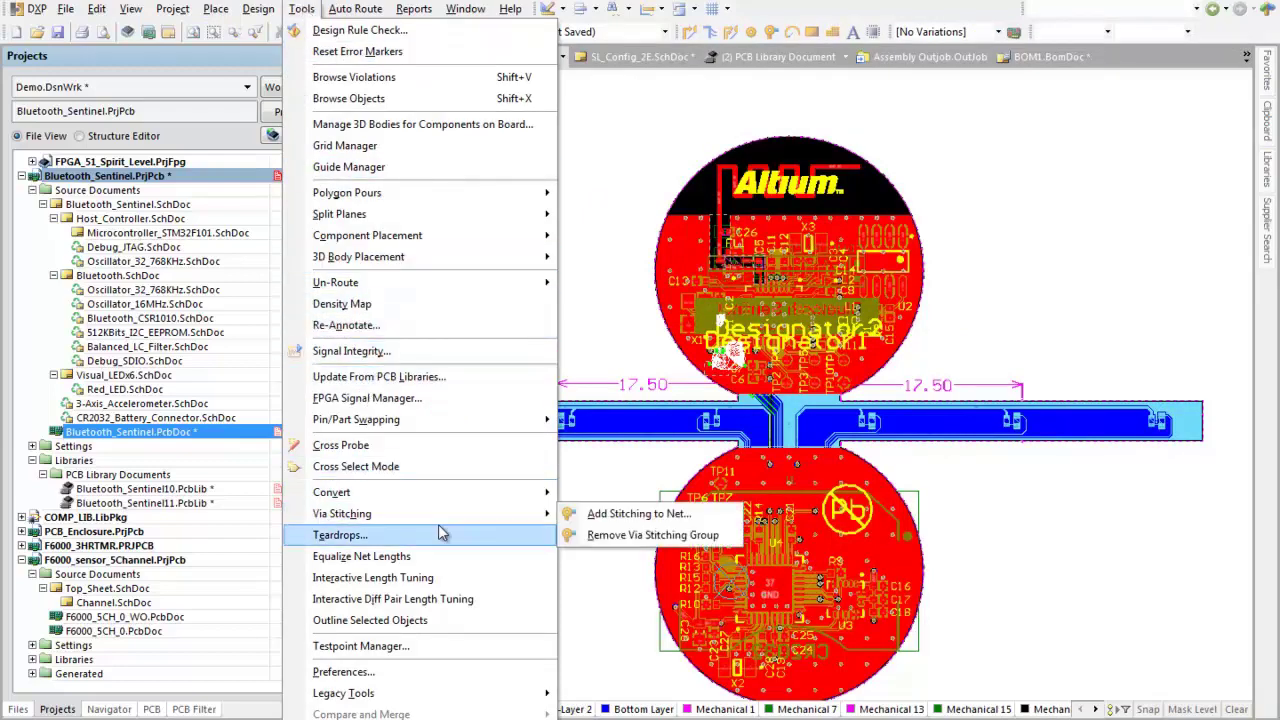
pyautogui.click(591, 520)
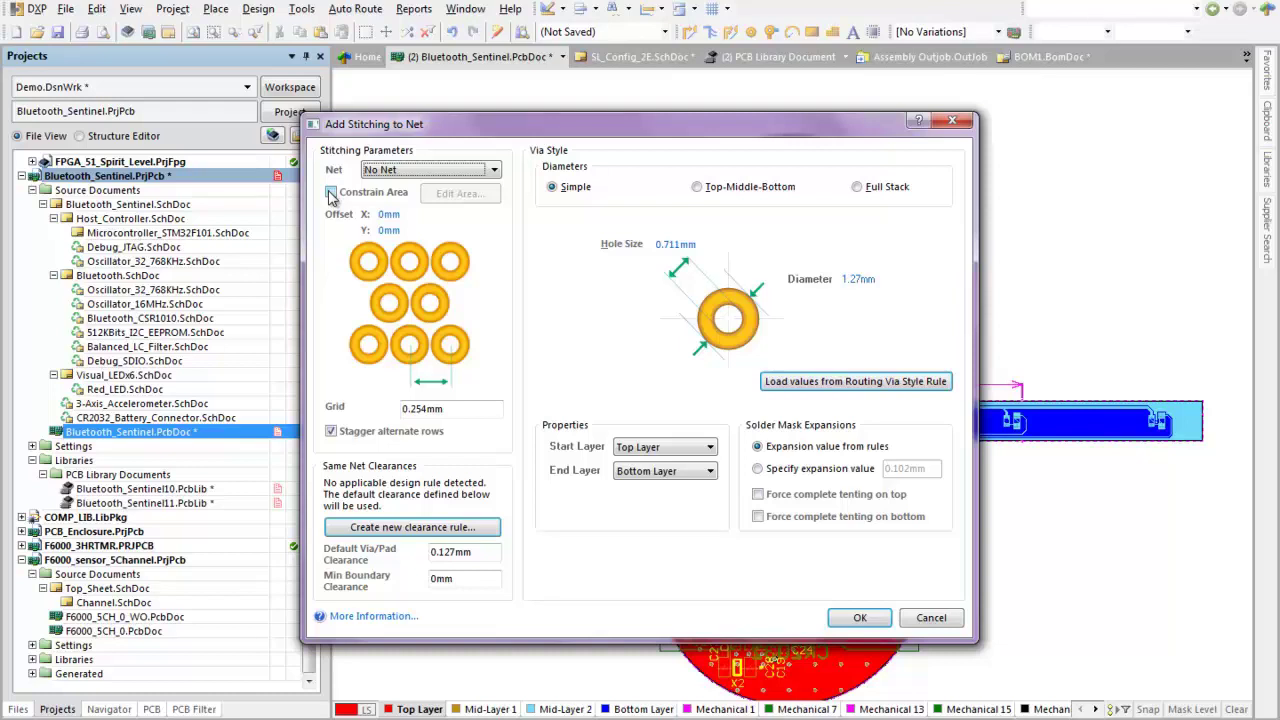
pyautogui.click(483, 528)
pyautogui.click(930, 618)
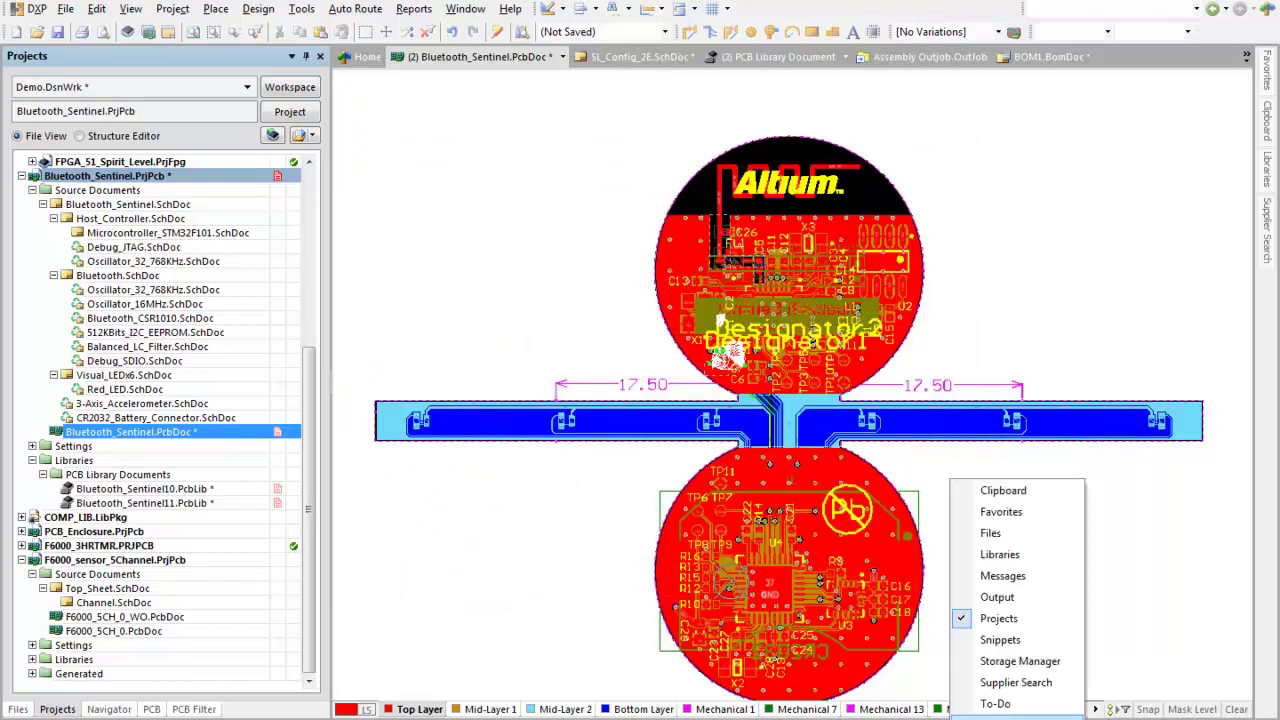
# Add the TLC274MDRG4 op-amp CMP-0015-00003 to the content cart, then close the cart and the Vaults panel
pyautogui.click(1015, 717)
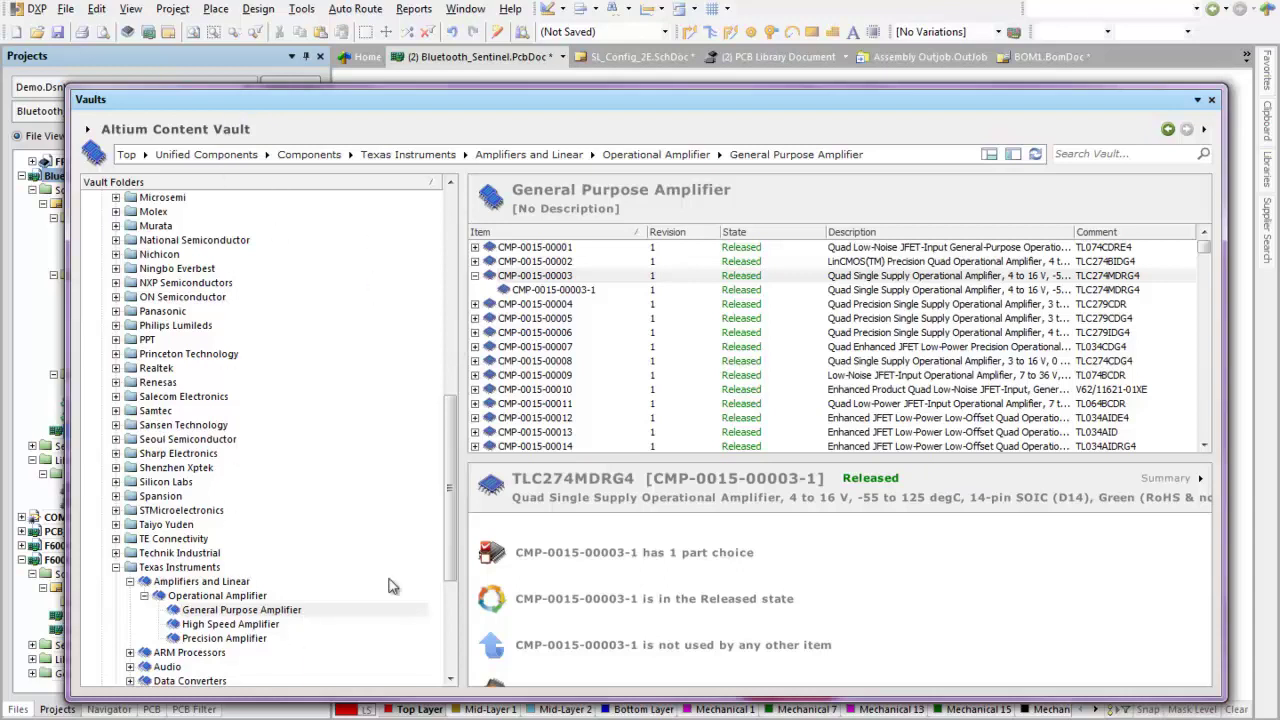
pyautogui.rightClick(576, 279)
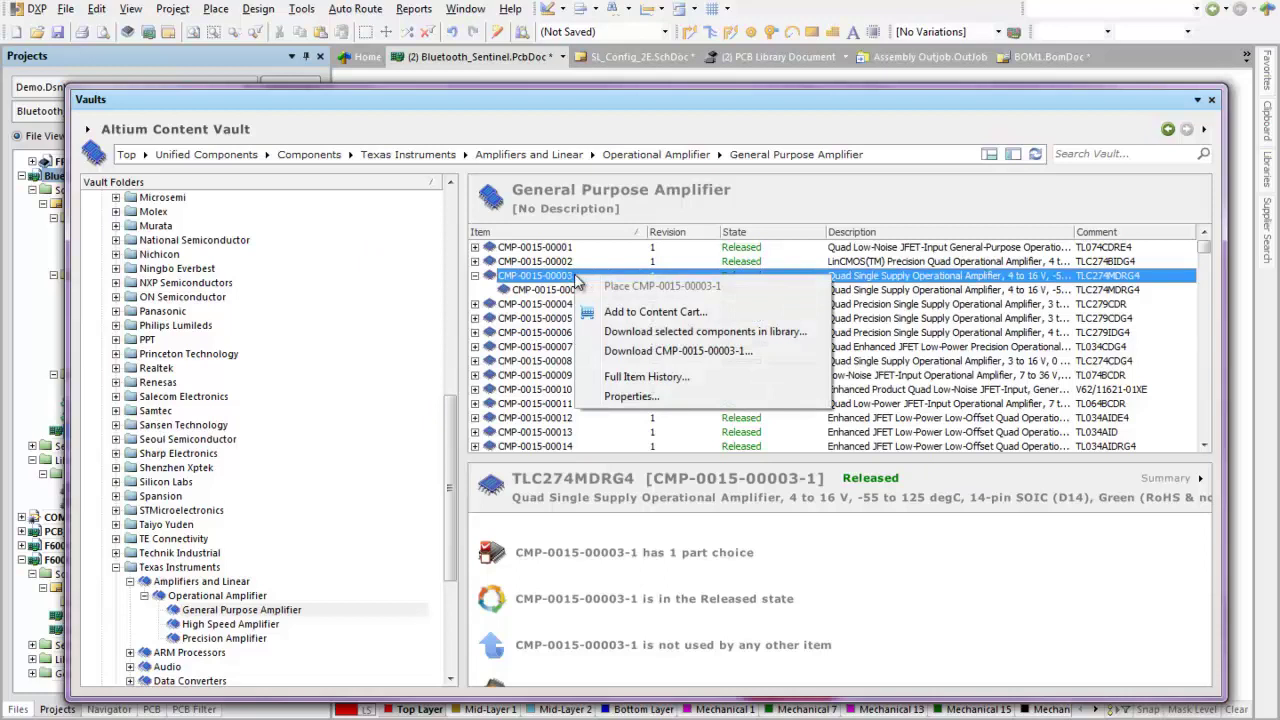
pyautogui.click(654, 313)
pyautogui.click(653, 312)
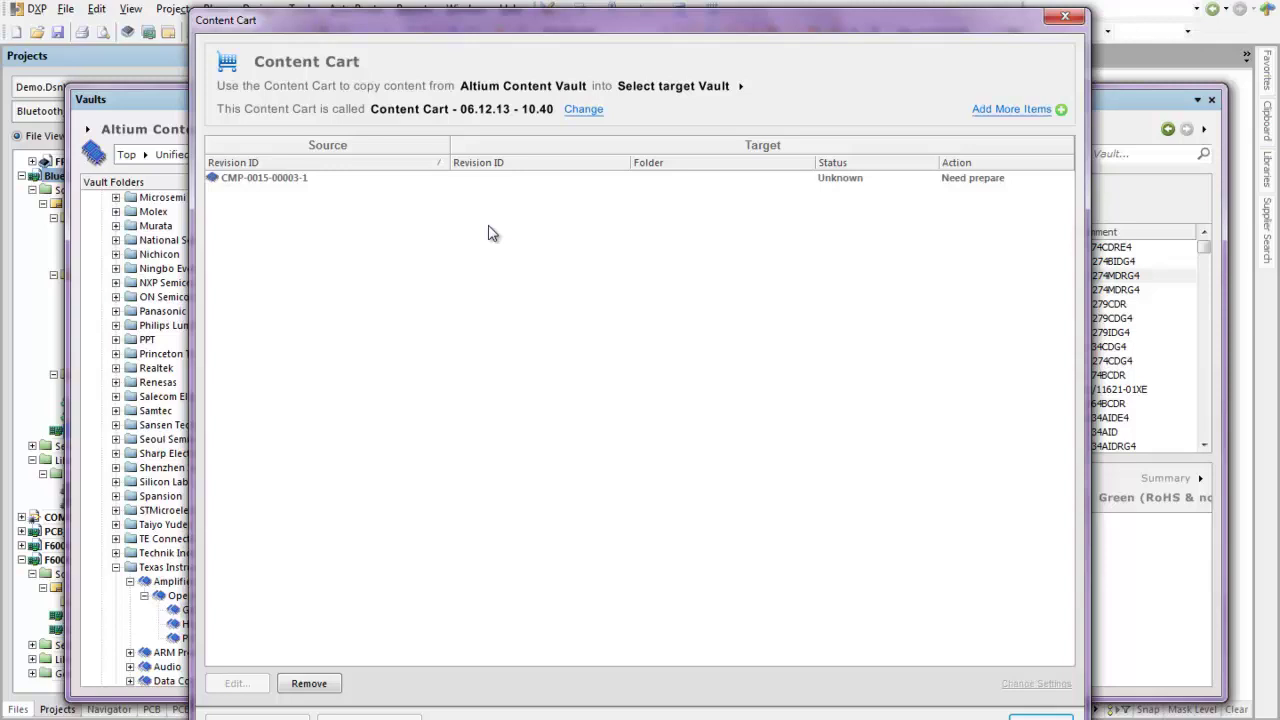
pyautogui.click(1067, 18)
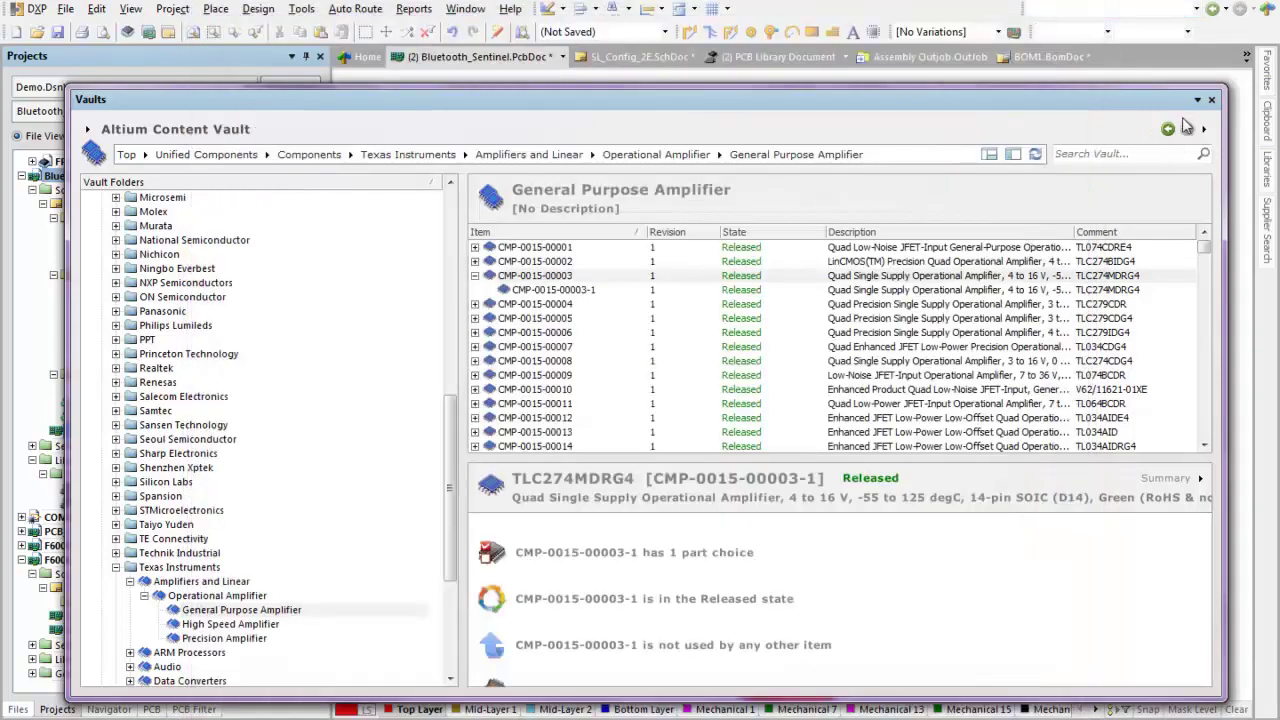
pyautogui.click(1212, 100)
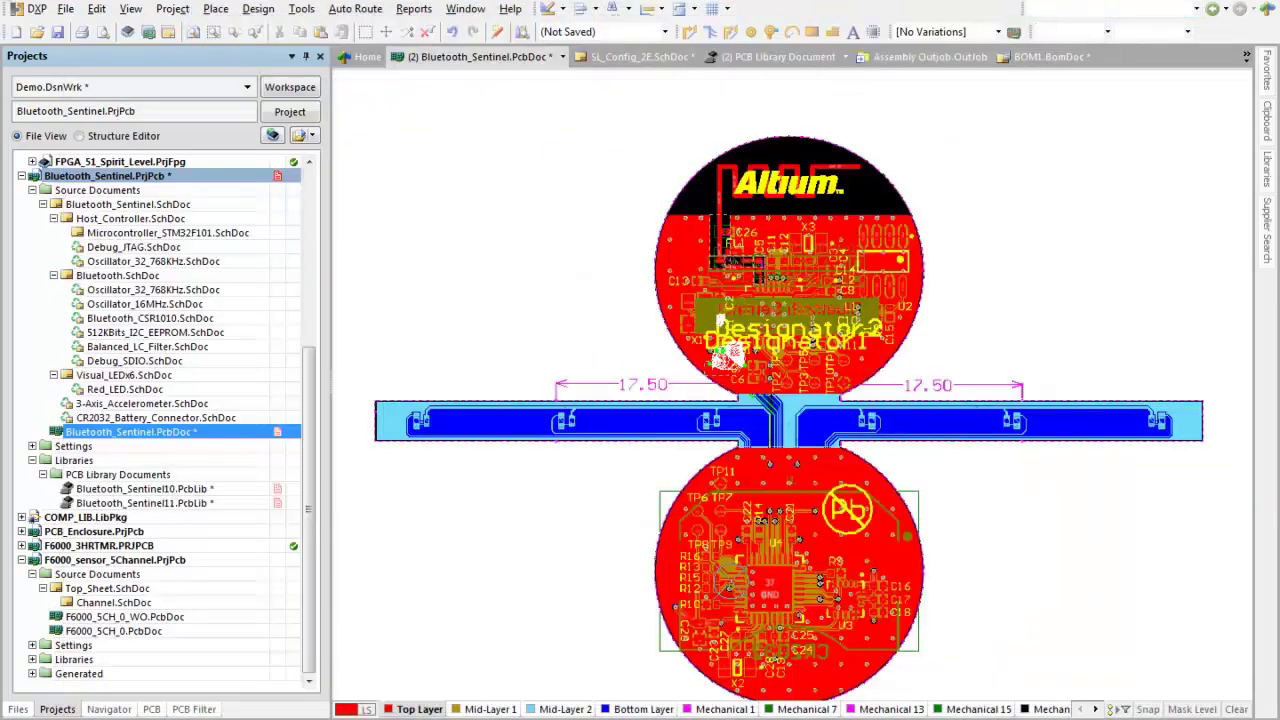
pyautogui.click(30, 8)
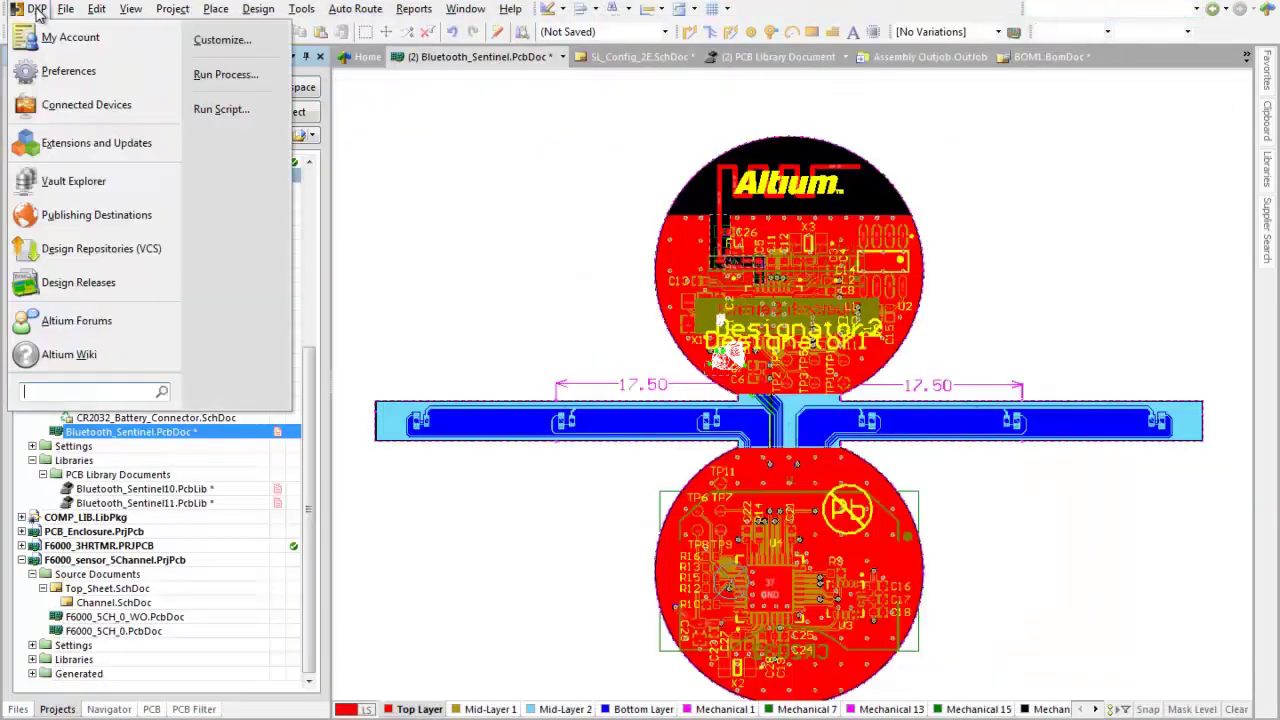
pyautogui.click(62, 72)
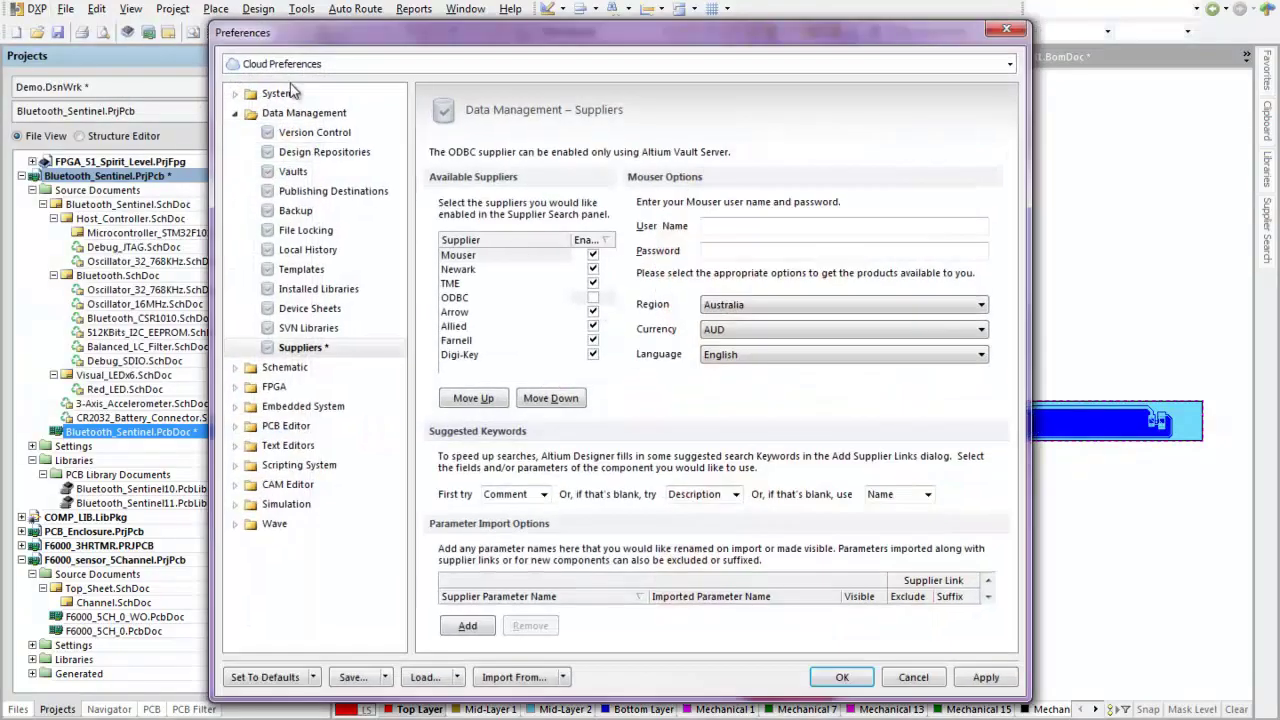
pyautogui.click(294, 173)
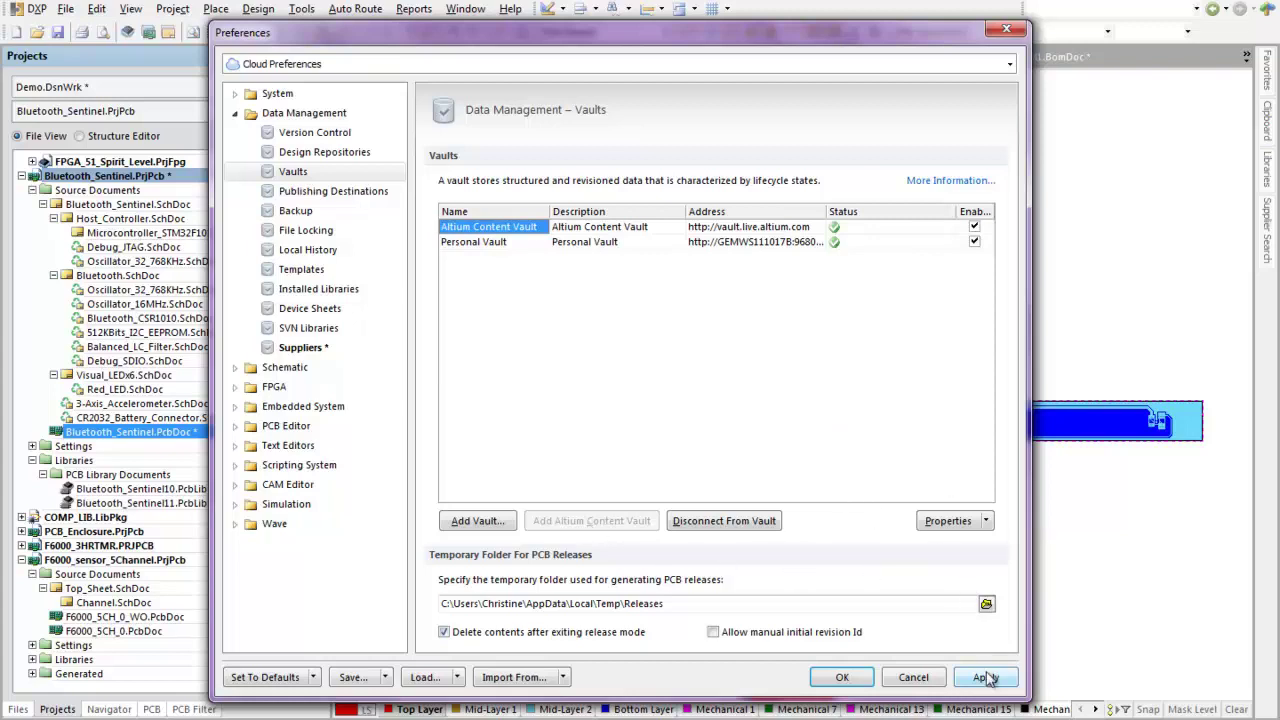
pyautogui.click(1004, 32)
pyautogui.click(955, 706)
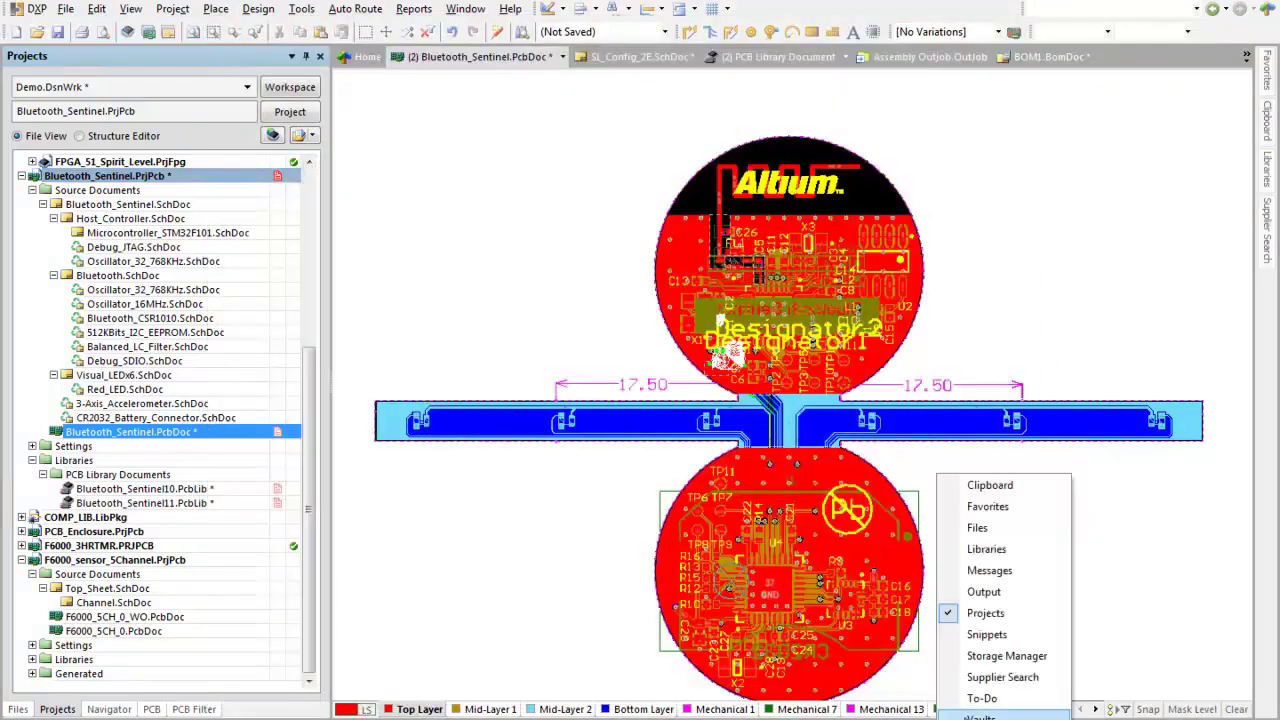
pyautogui.click(980, 716)
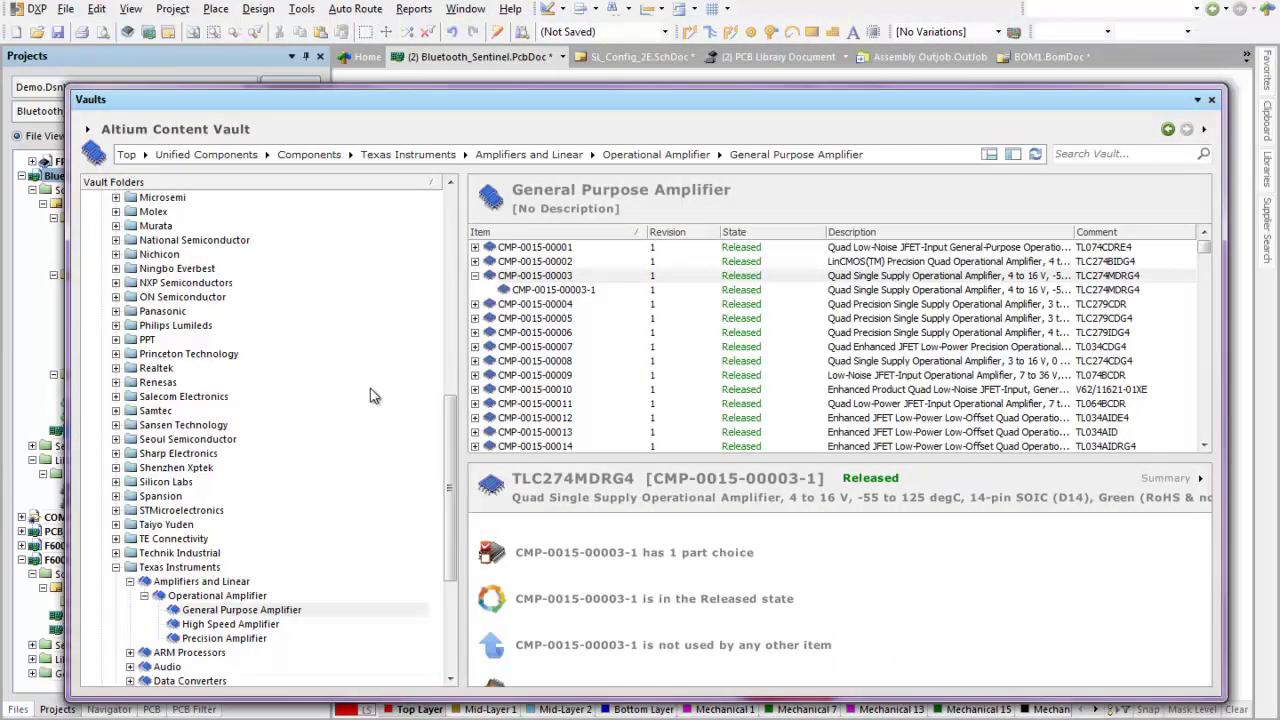
pyautogui.click(115, 567)
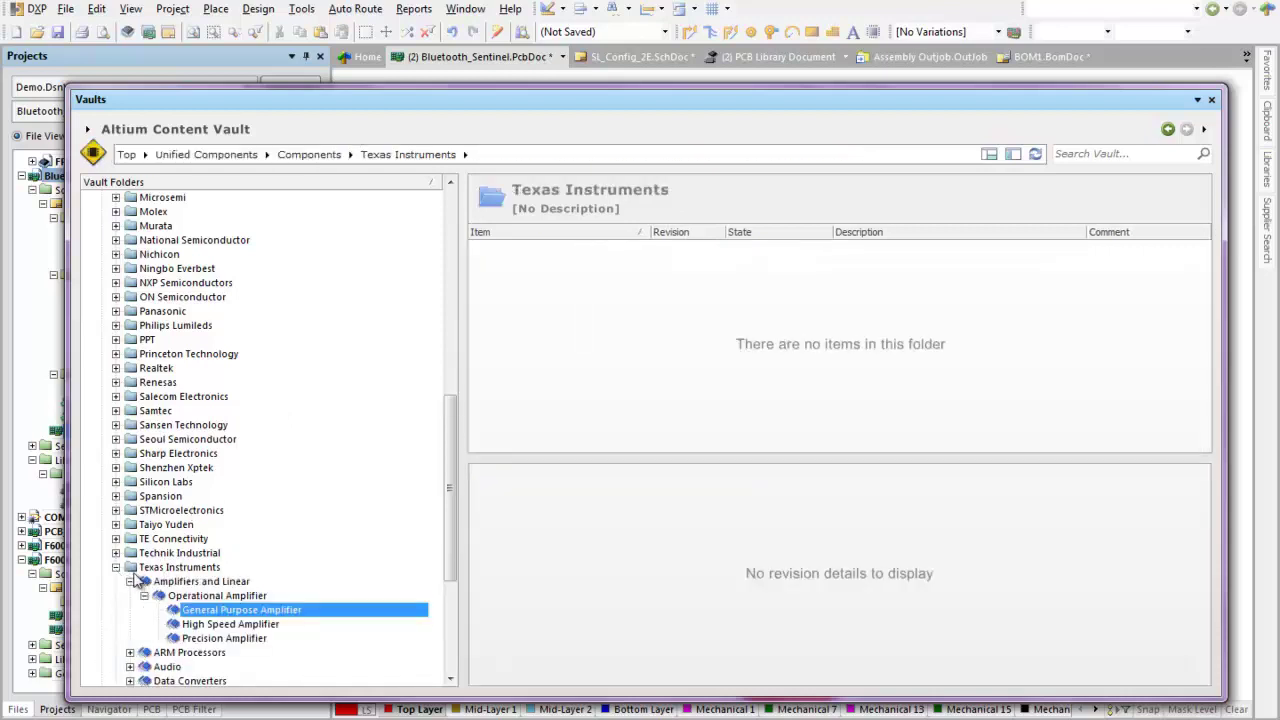
pyautogui.click(115, 567)
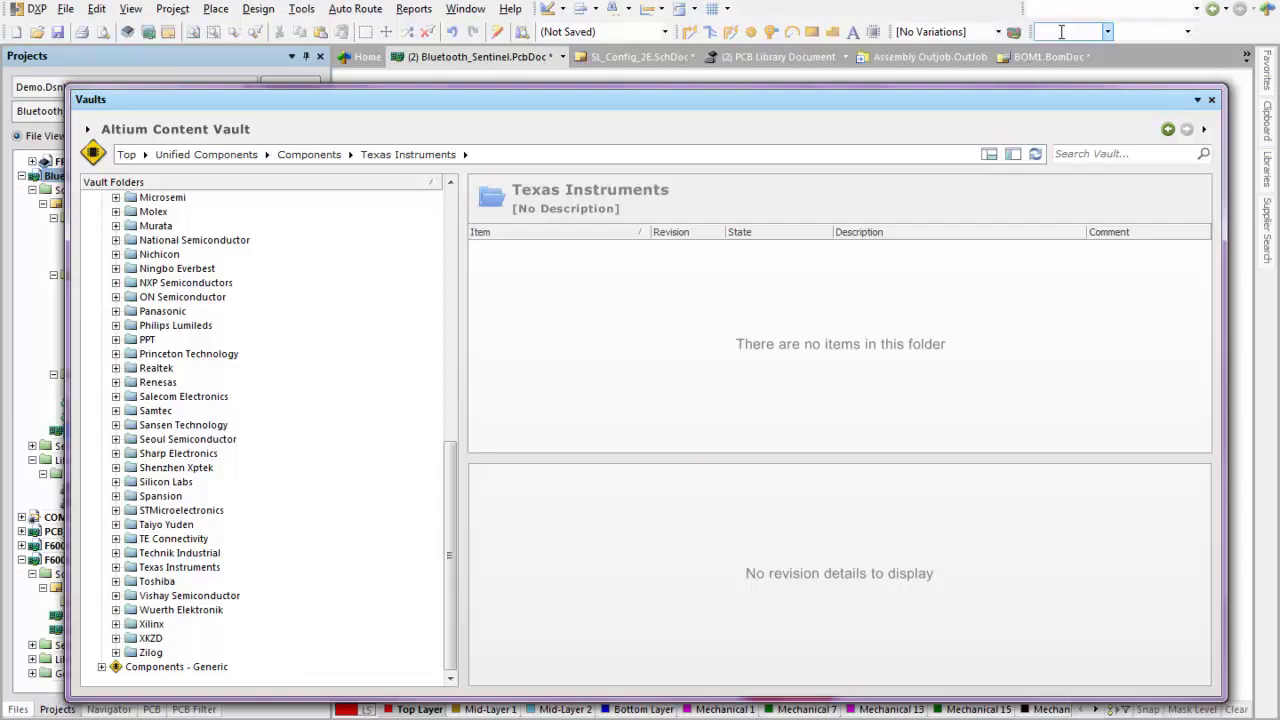
pyautogui.click(1211, 100)
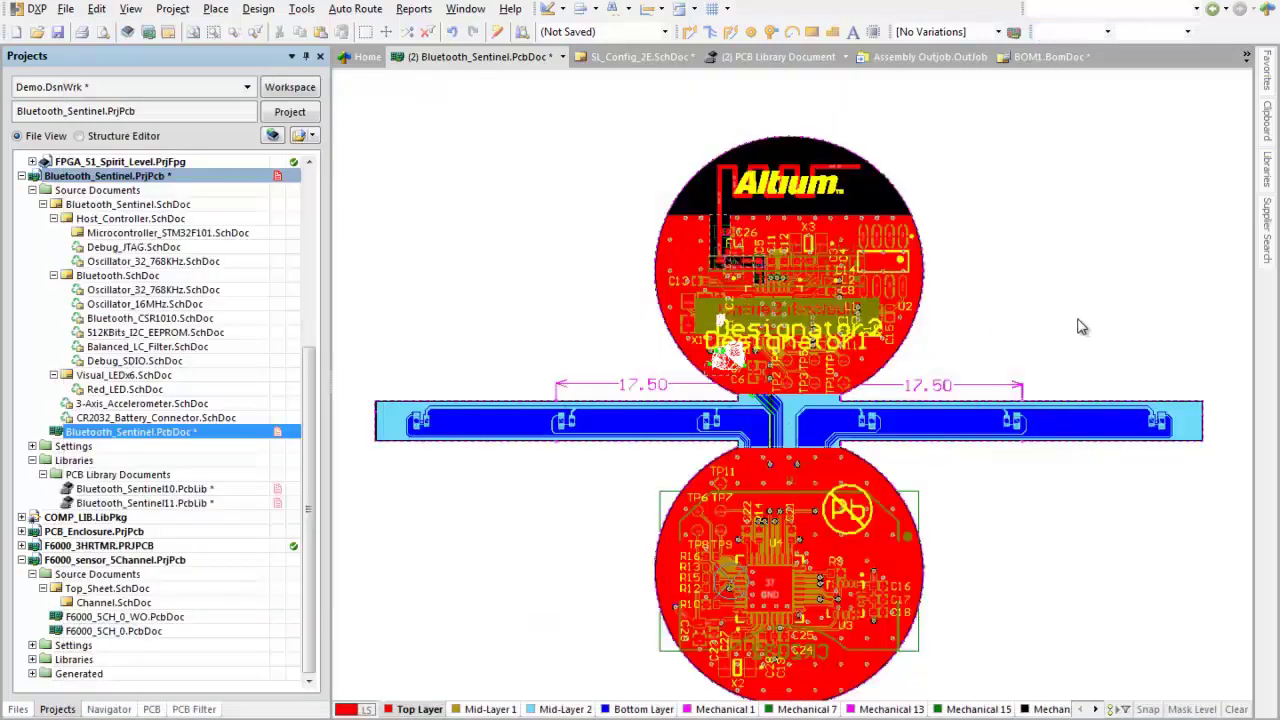